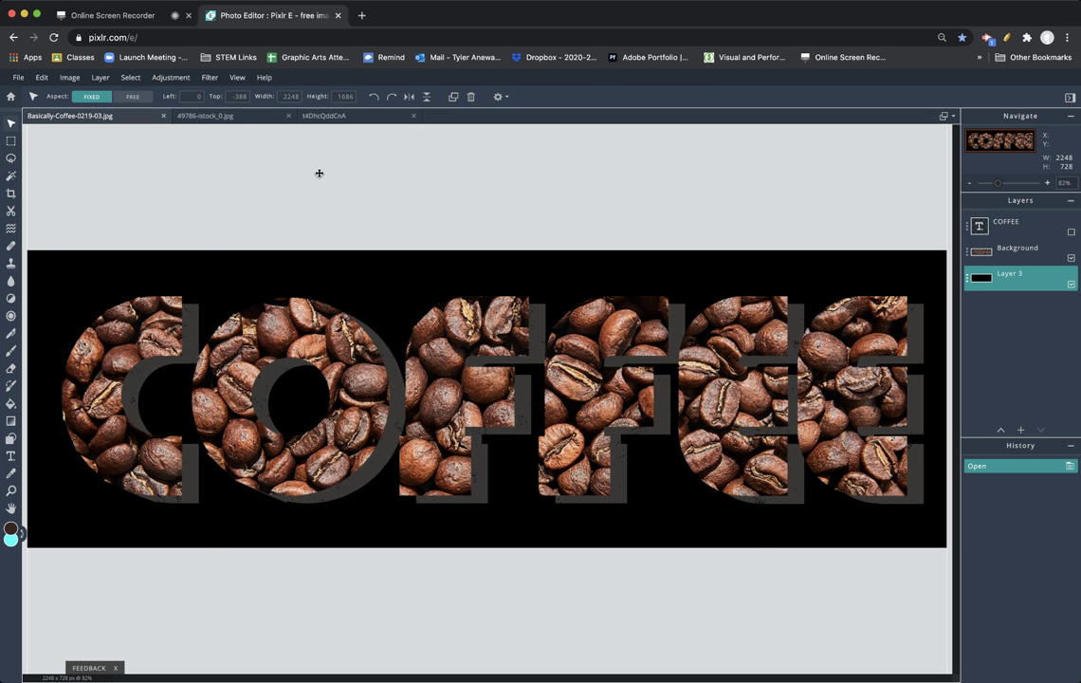
- View the finished AIR and ROCK photo-filled text examples in the open documents
click(201, 116)
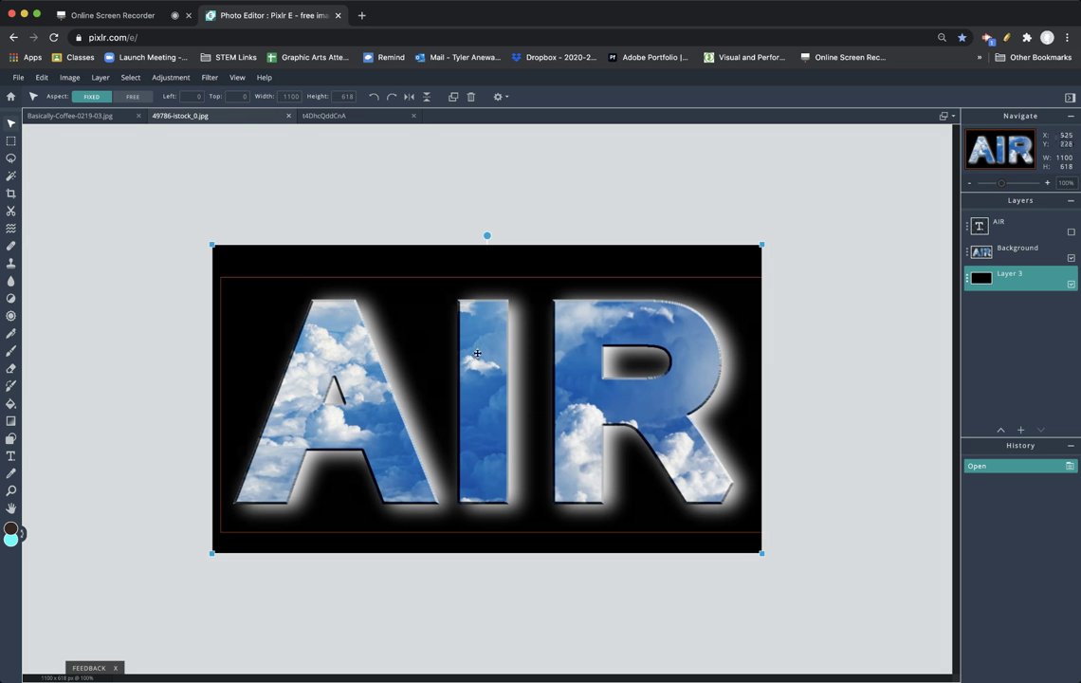
click(313, 116)
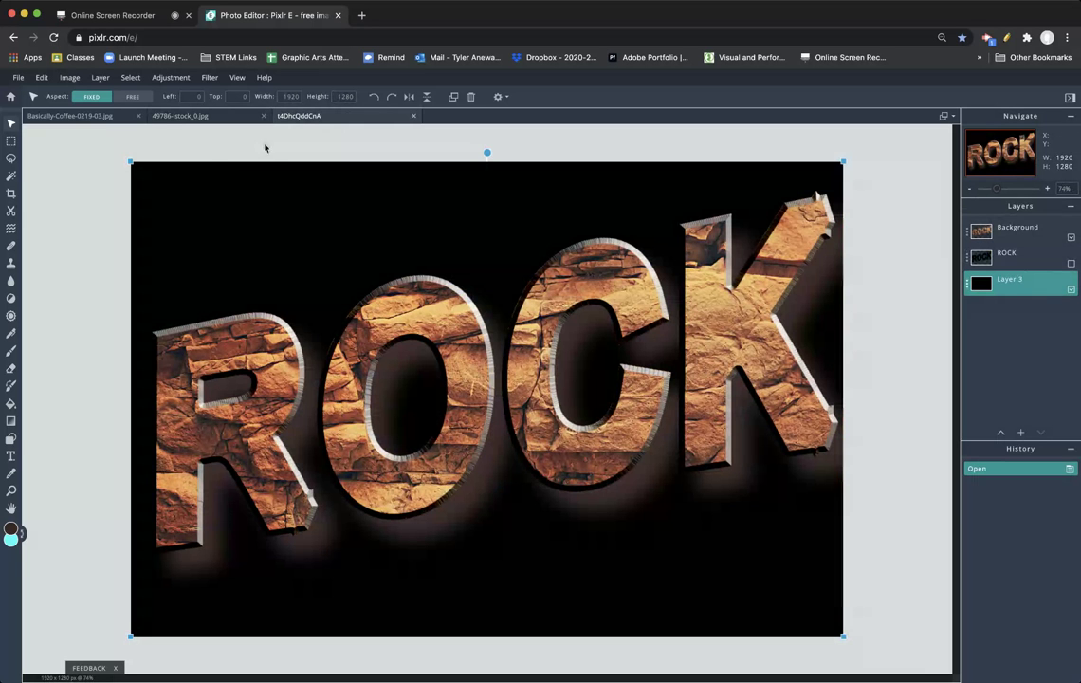
- Go to pixlr.com in a new browser tab and launch the Pixlr E editor
click(361, 15)
text(pixlr)
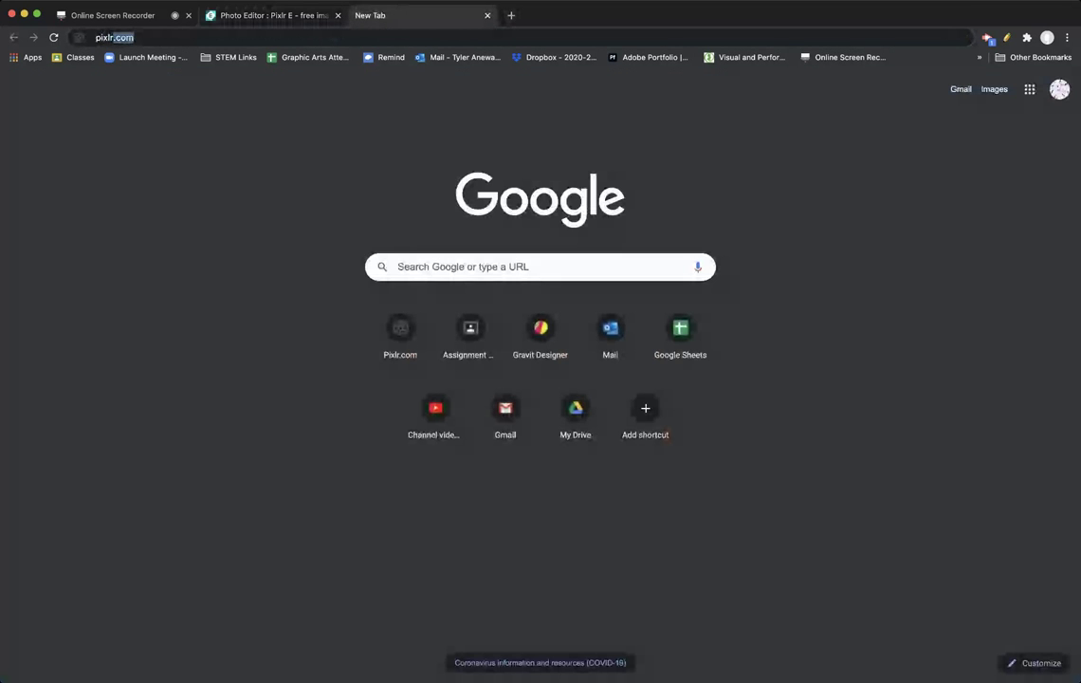
key(Return)
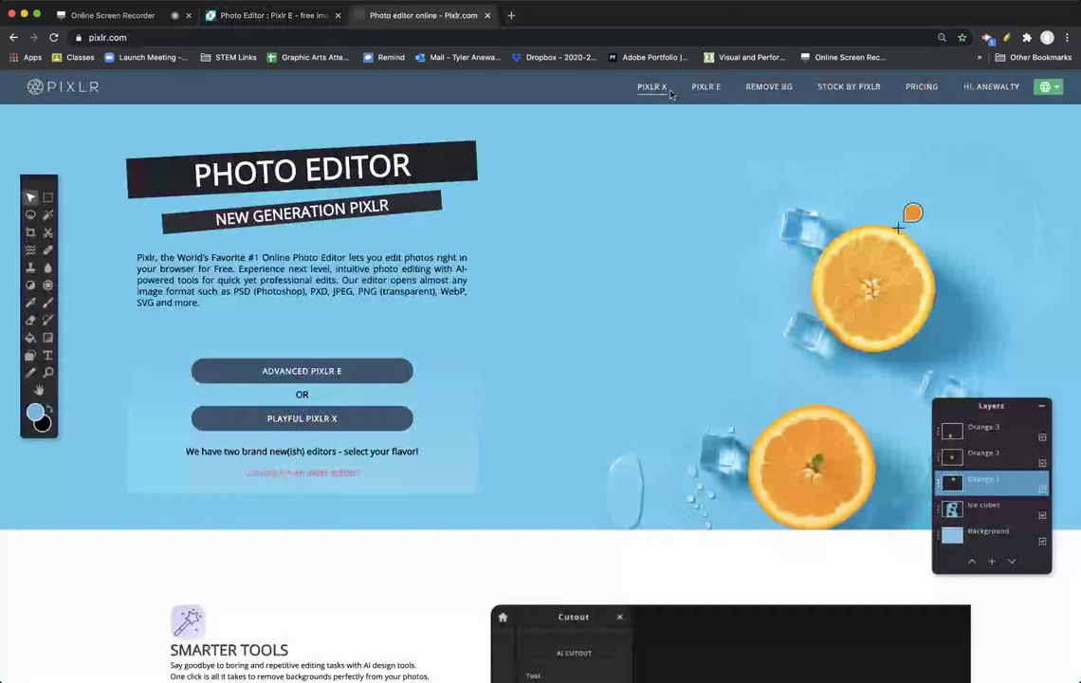
click(706, 89)
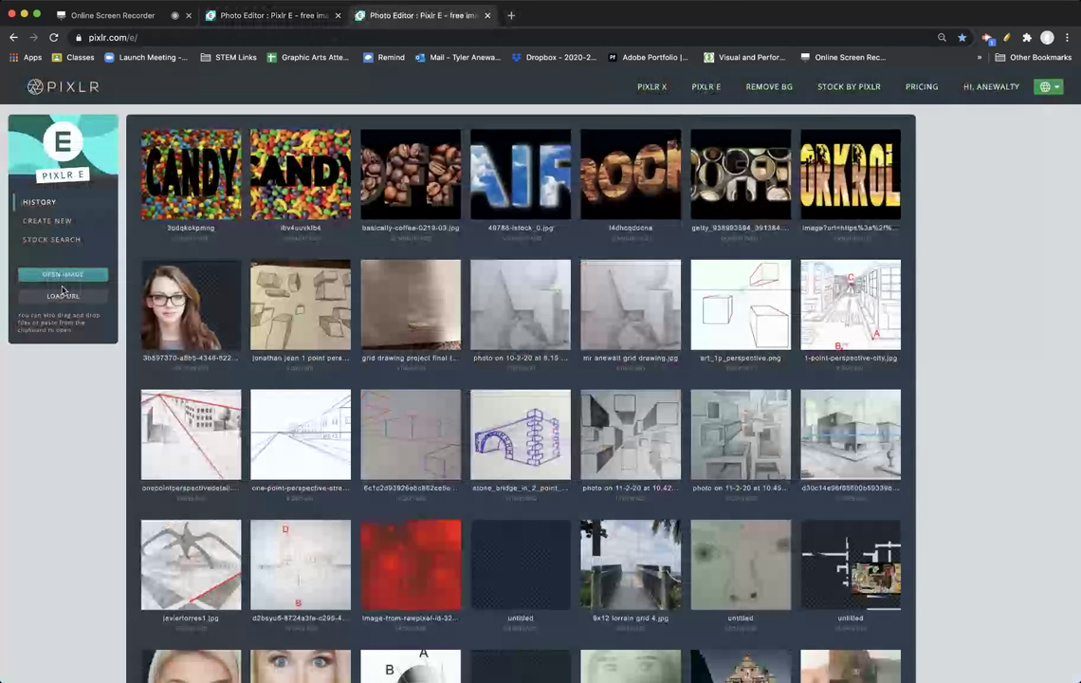
- Search the stock images for candy and open the photo with banana-shaped candies at Full HD size, 1282 x 1920
click(45, 242)
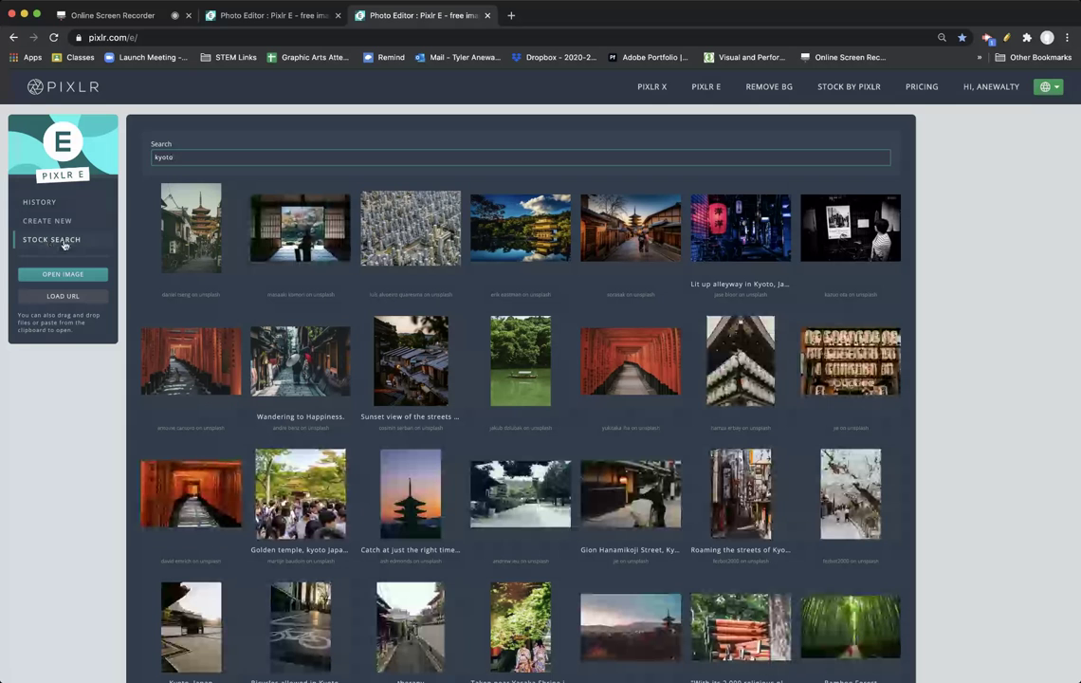
key(super+a)
text(cand)
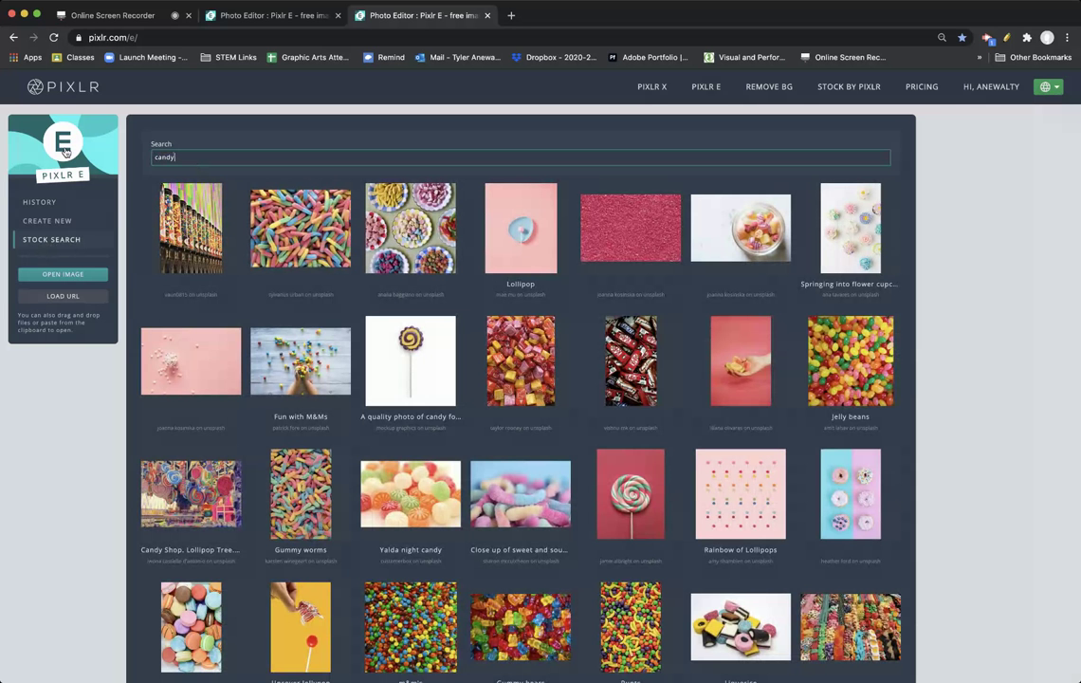
click(631, 631)
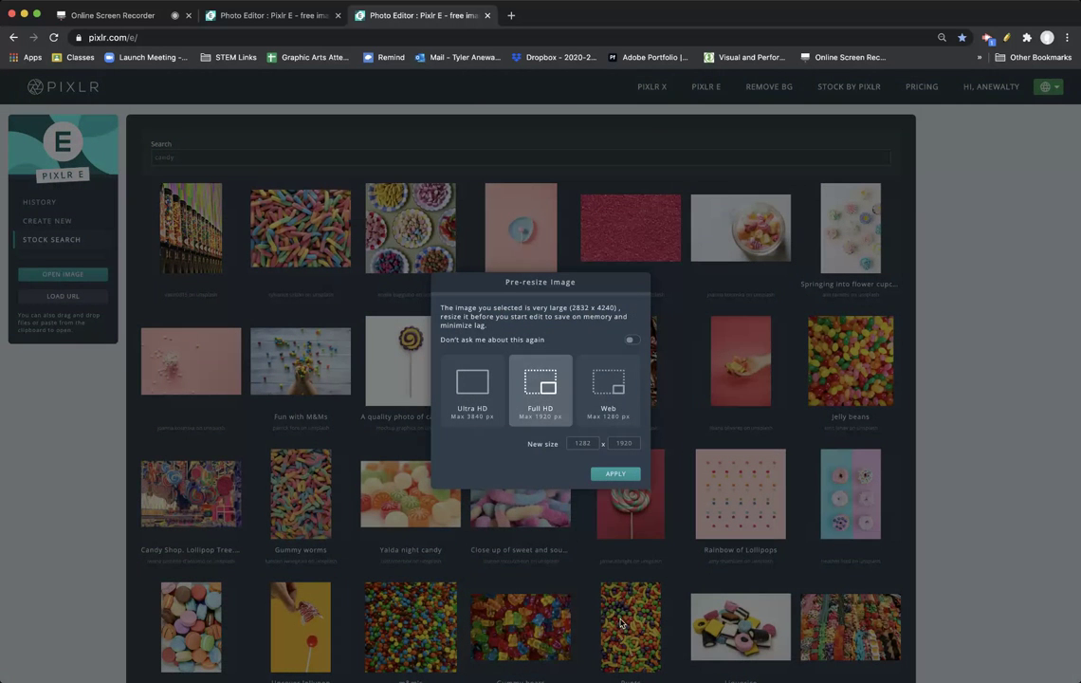
click(612, 475)
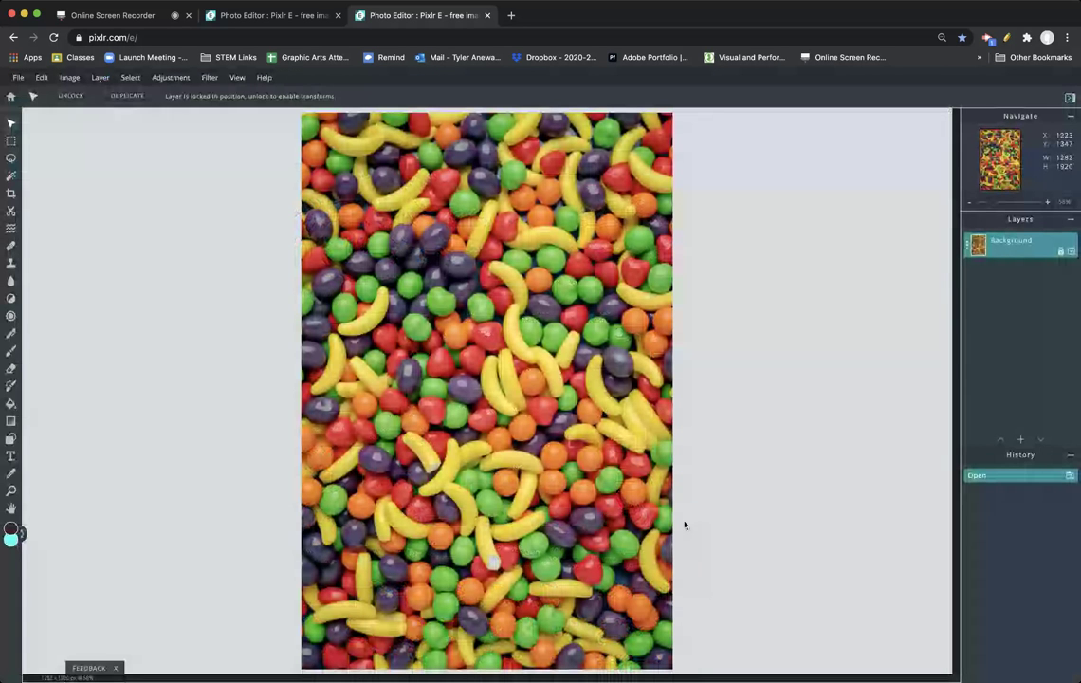
- Rotate the candy image 90 degrees counterclockwise into landscape orientation
click(68, 79)
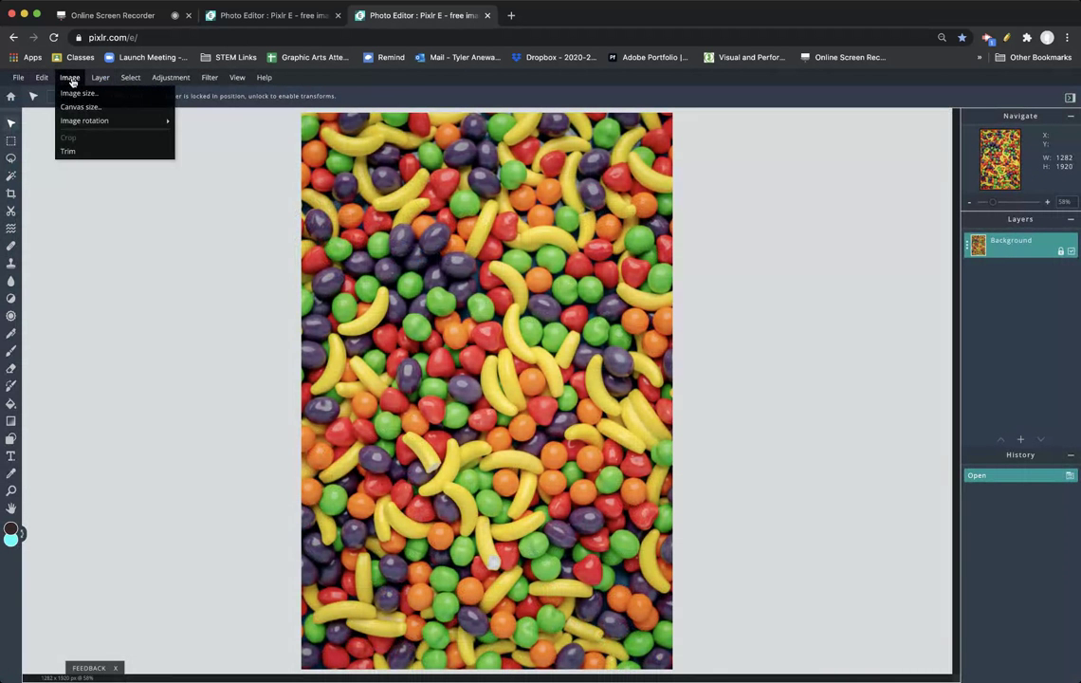
mouse_move(95, 120)
click(190, 116)
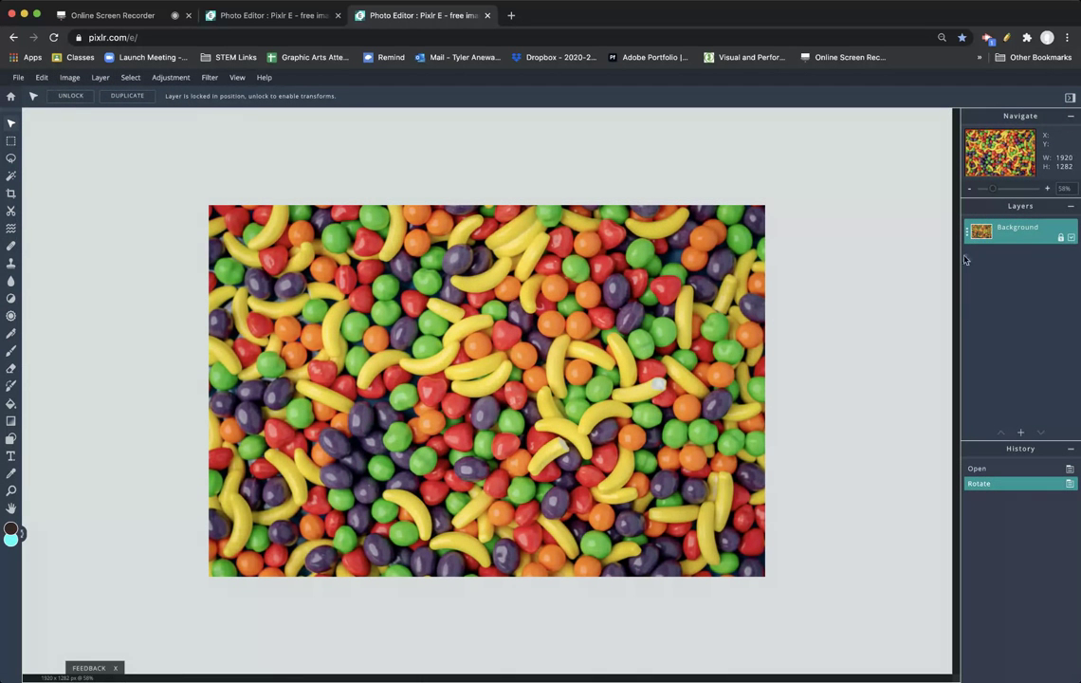
- Add a text layer over the candy photo reading CANDY in capital letters
click(12, 456)
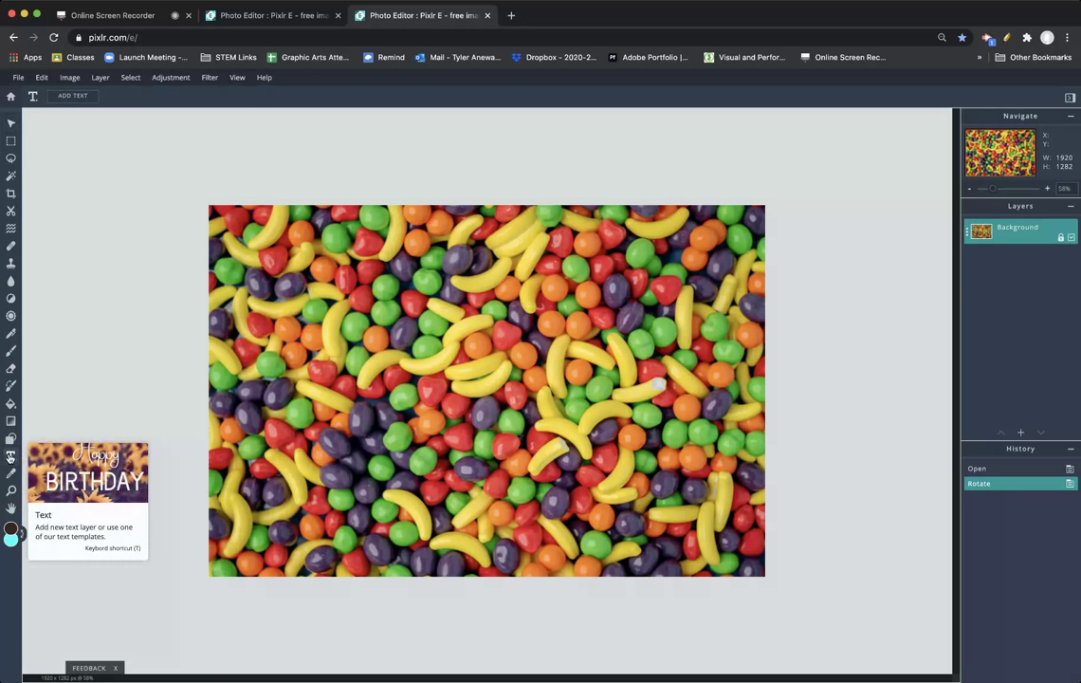
click(339, 354)
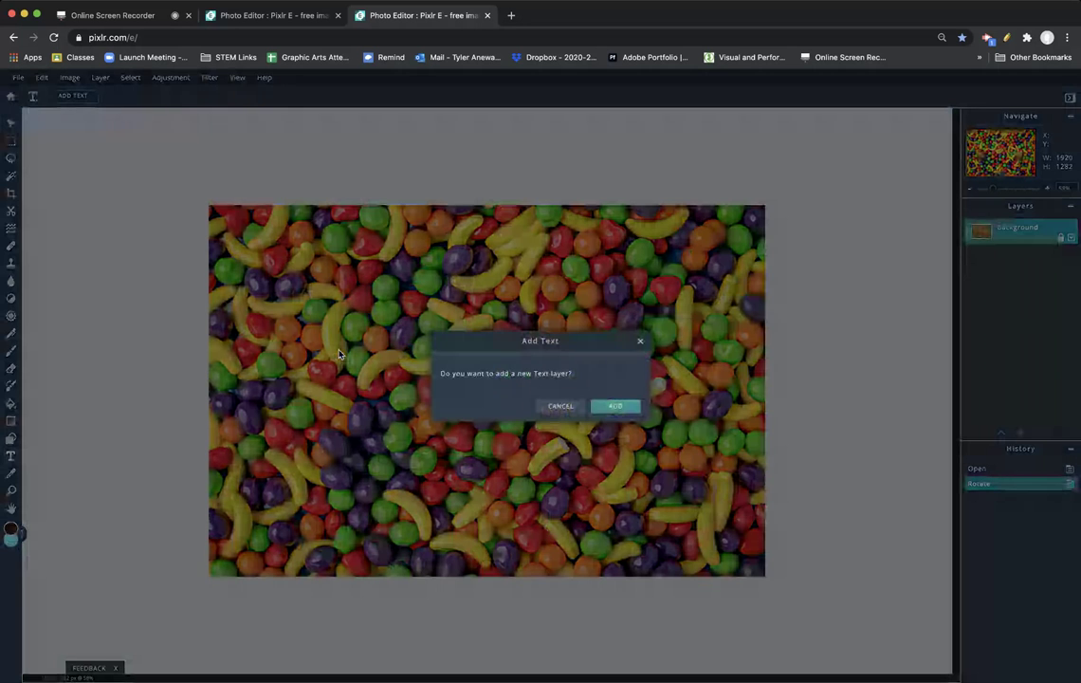
click(615, 408)
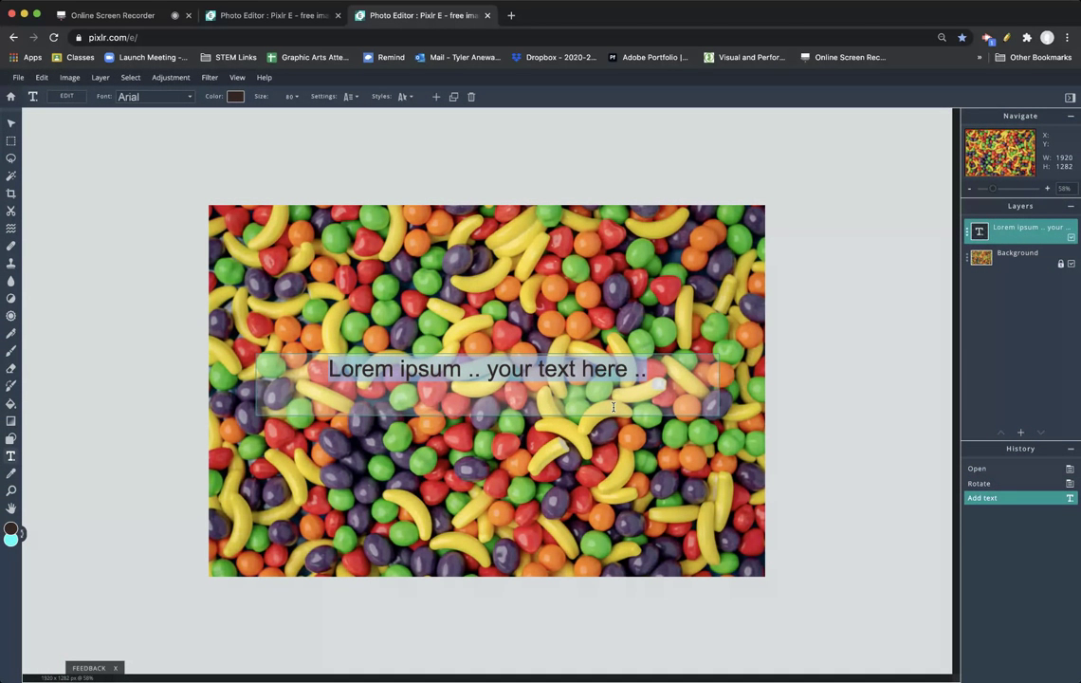
text(CANDY)
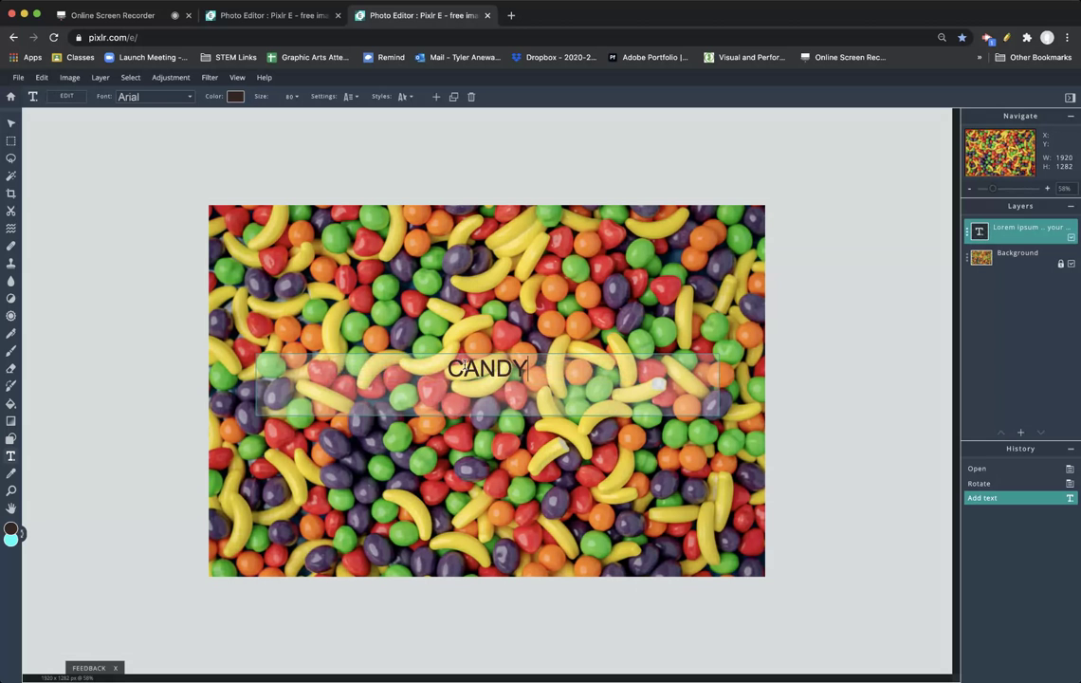
scroll(337, 203, up, 1)
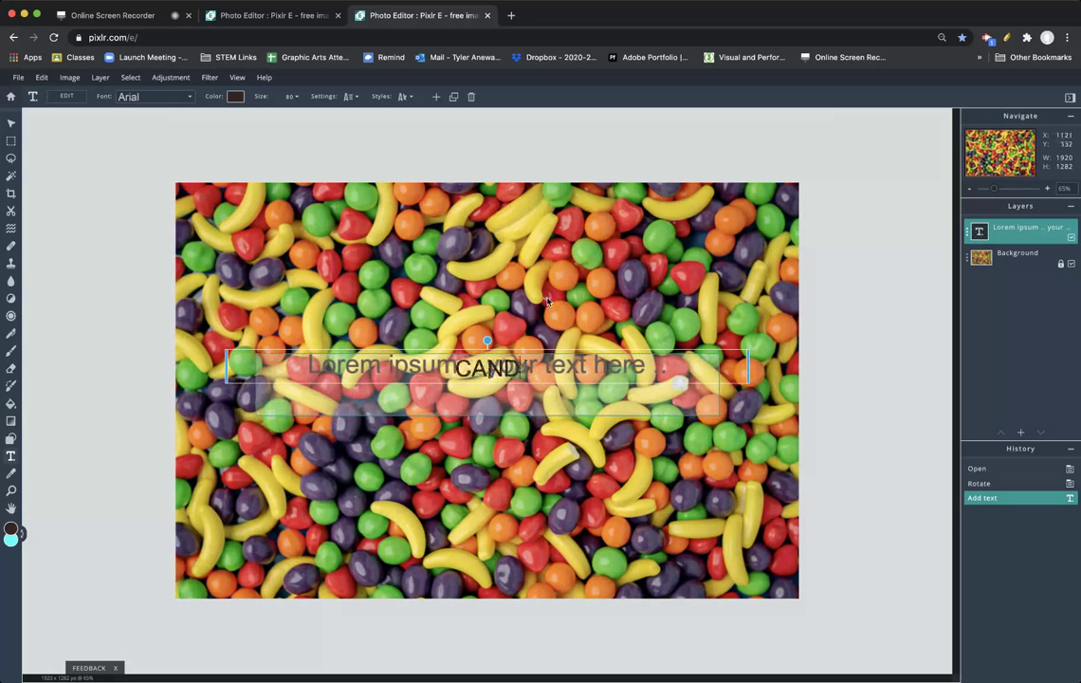
key(BackSpace)
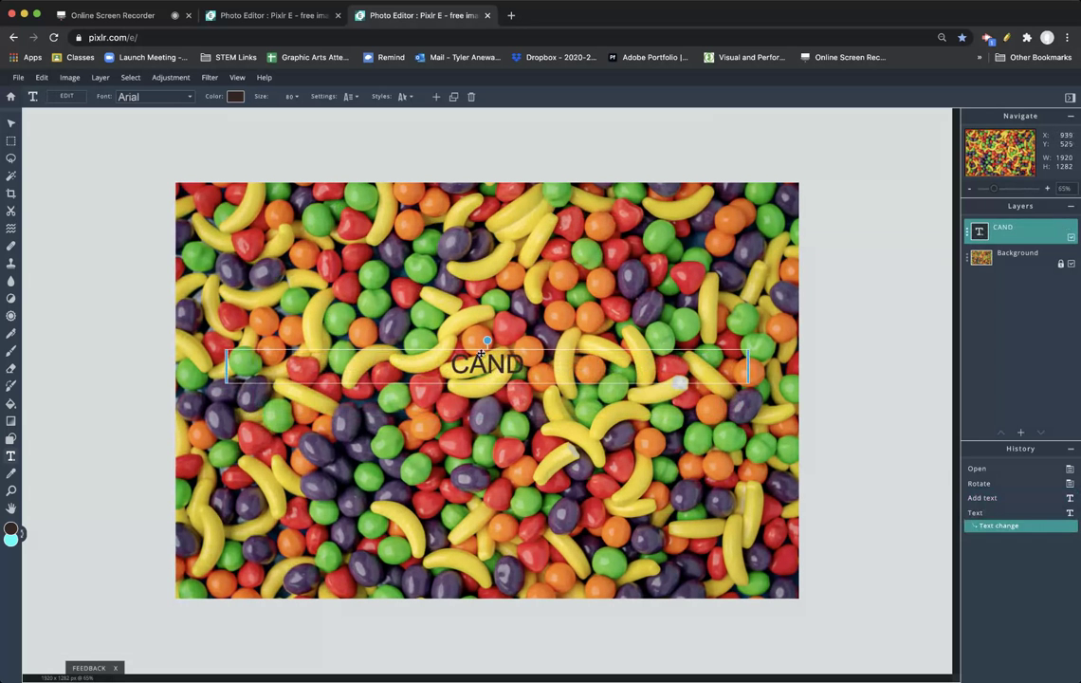
drag(532, 371, 537, 371)
click(537, 371)
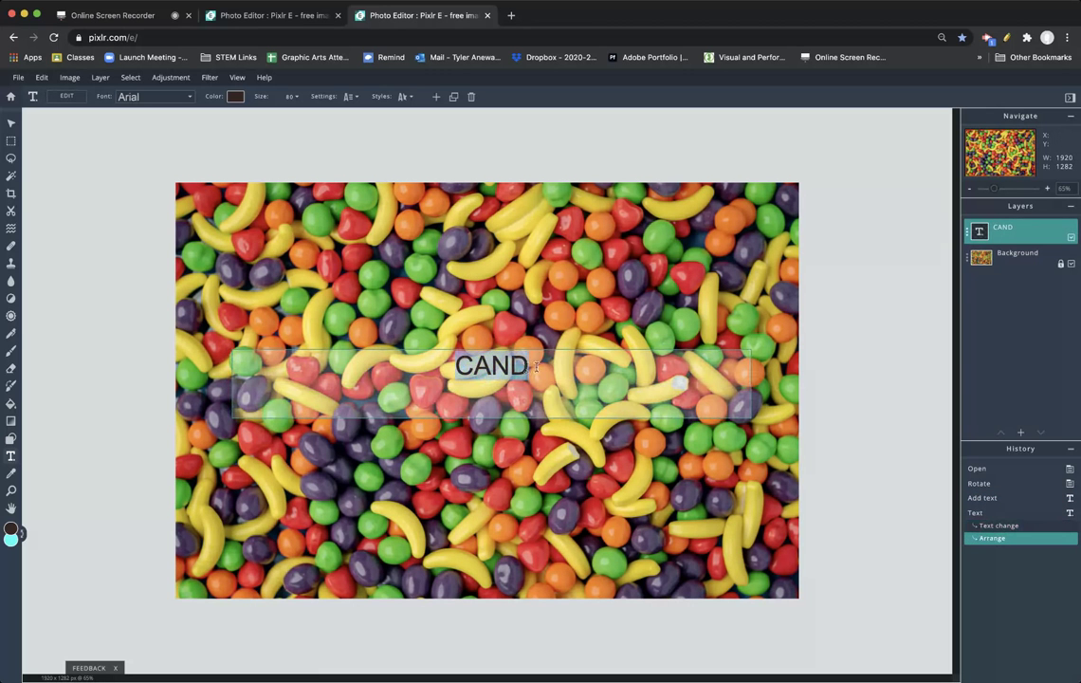
text(Y)
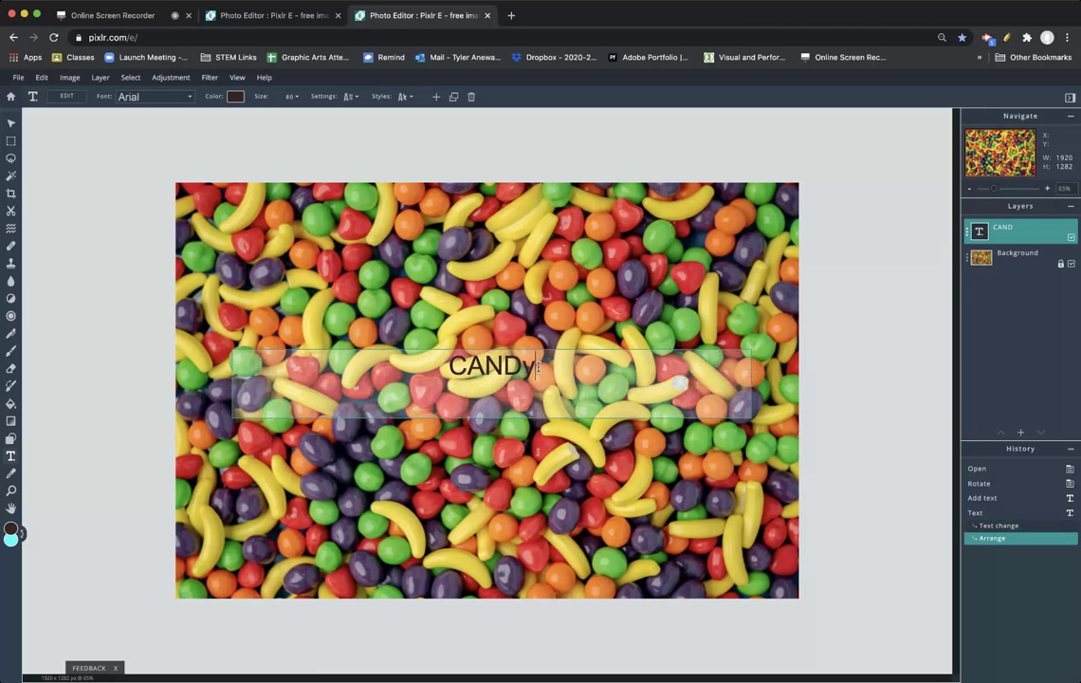
key(BackSpace)
text(Y)
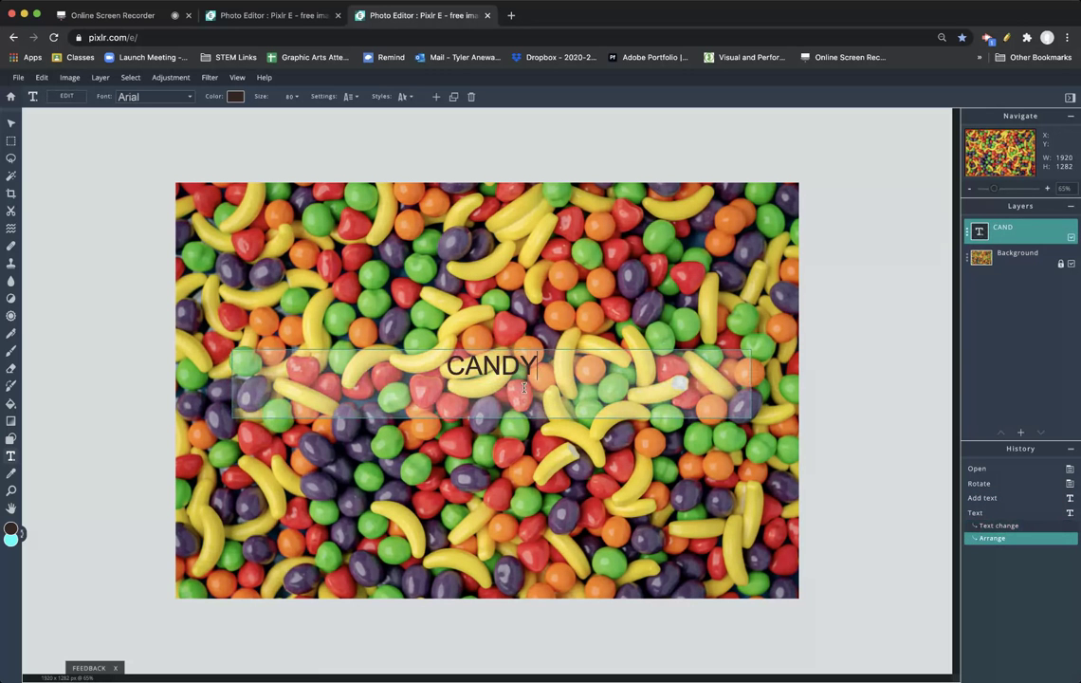
click(540, 472)
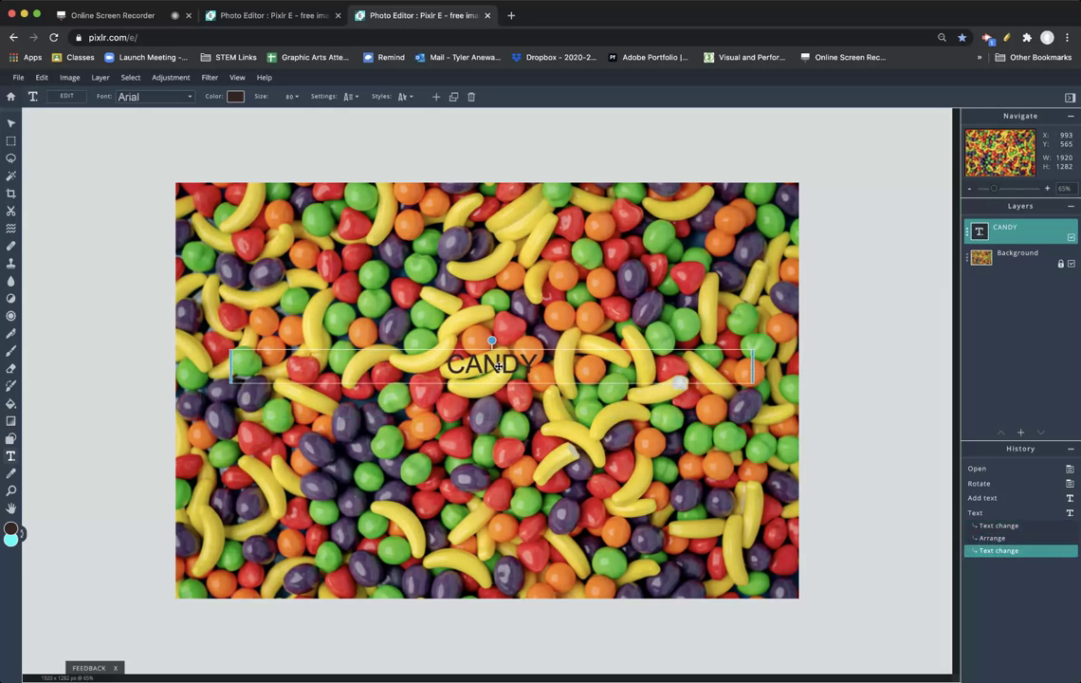
- Move the CANDY text slightly up and left, then enlarge it to size 512
drag(499, 361, 481, 354)
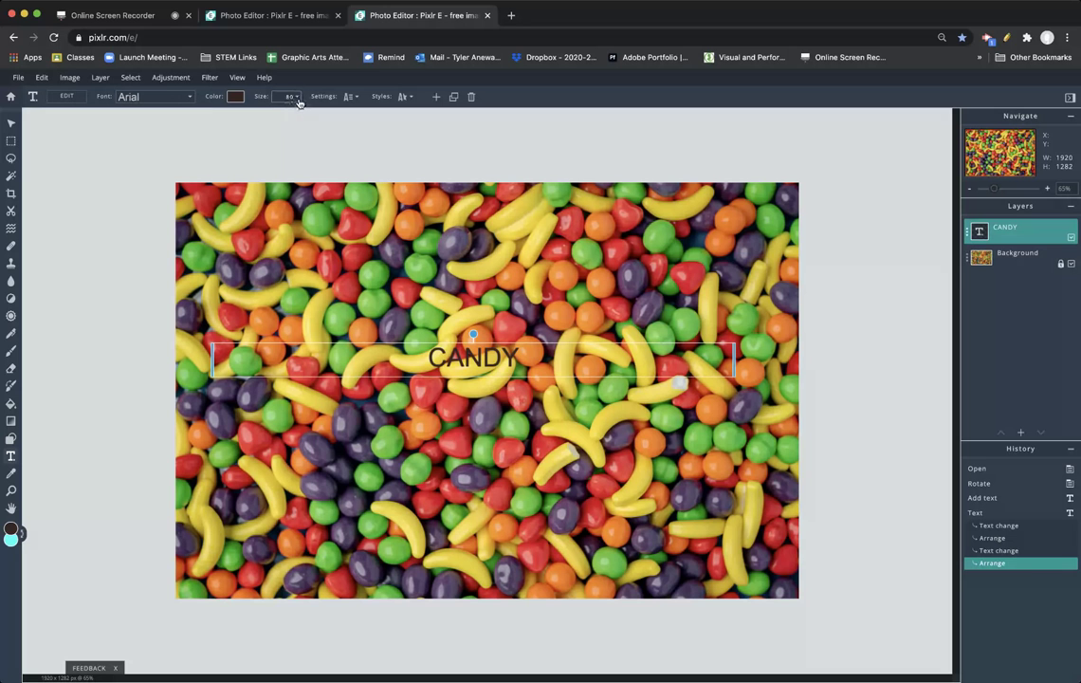
click(284, 96)
drag(226, 114, 256, 113)
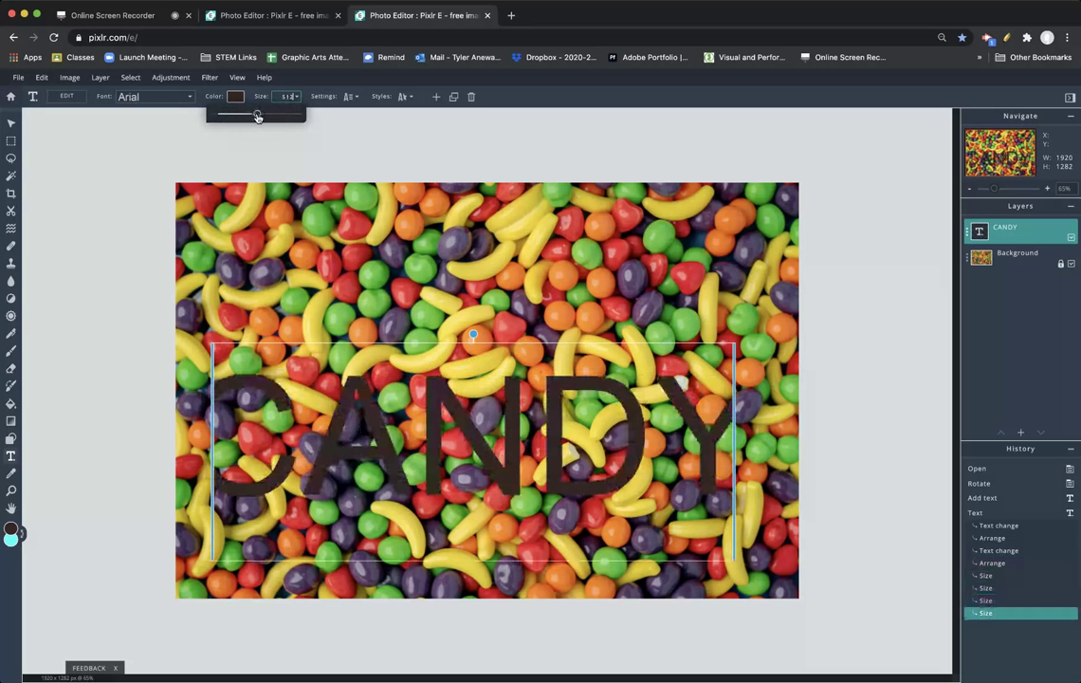
click(259, 372)
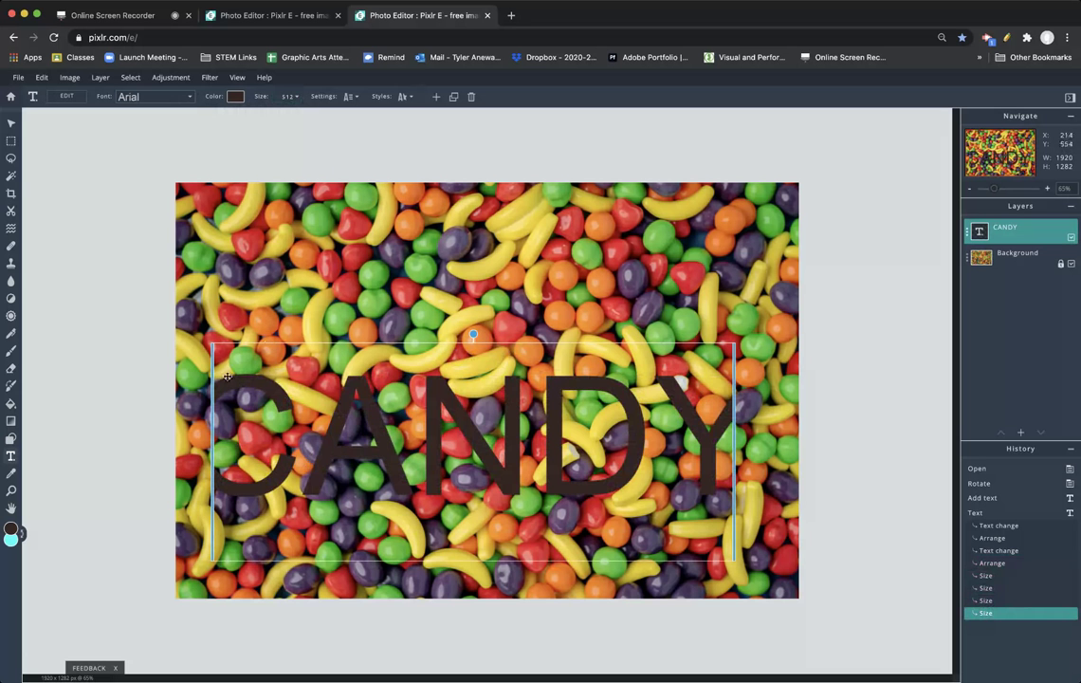
- Widen the CANDY text box on both sides beyond the photo and reposition it near the photo's middle
drag(212, 400, 113, 408)
drag(734, 458, 811, 457)
drag(592, 446, 634, 391)
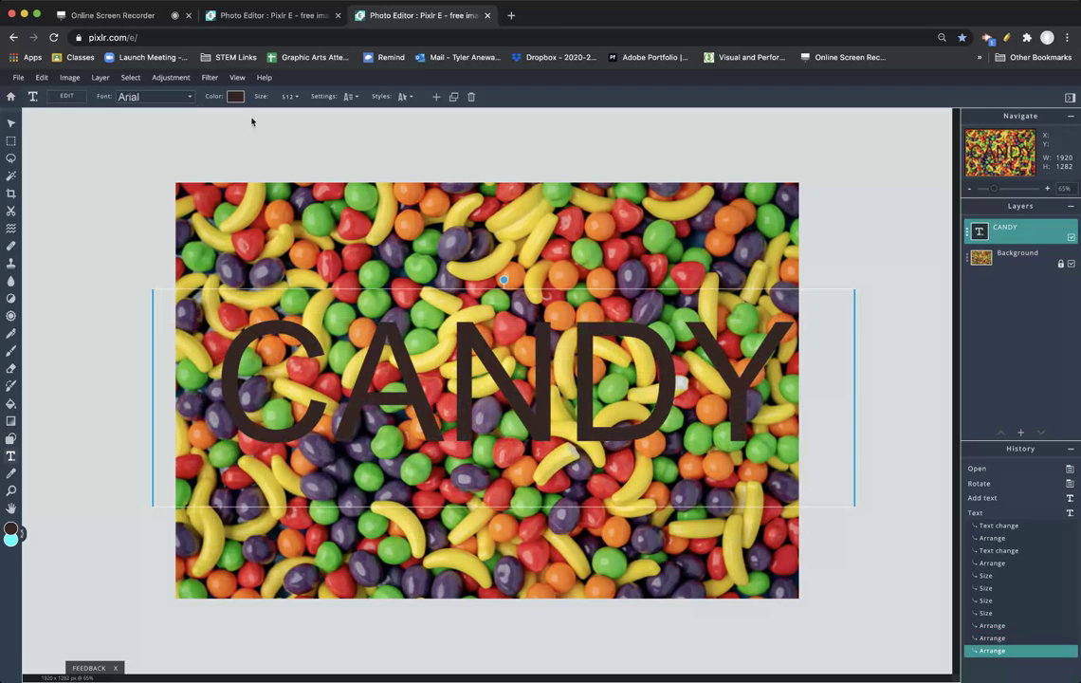
- Change the CANDY text's font to Amaranth and its color to black
click(168, 96)
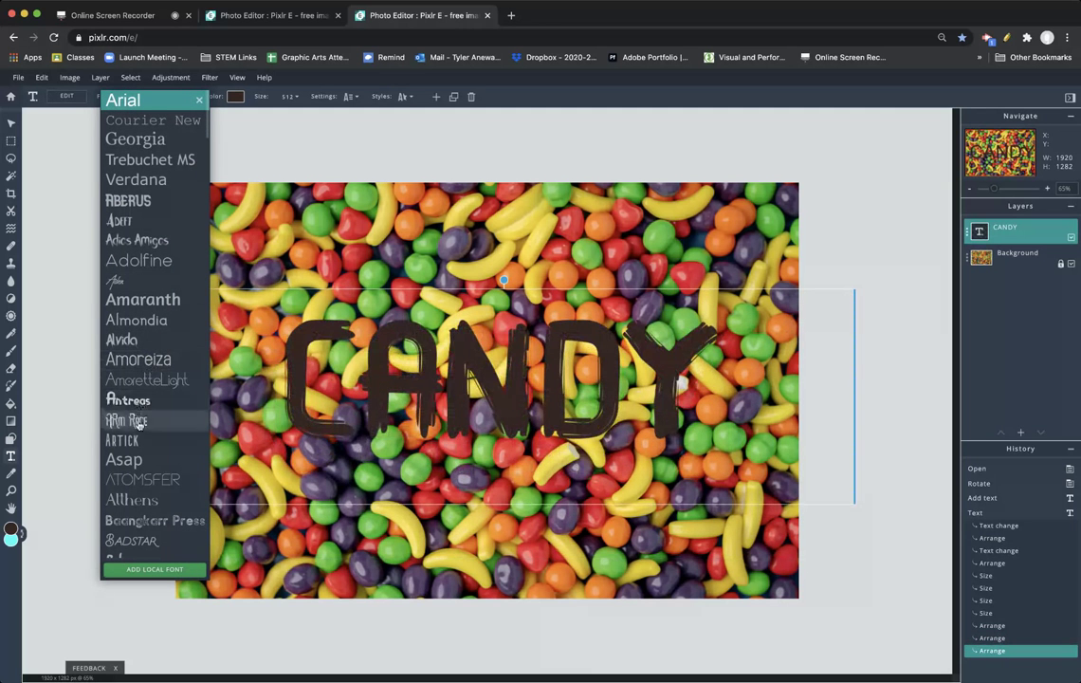
click(162, 299)
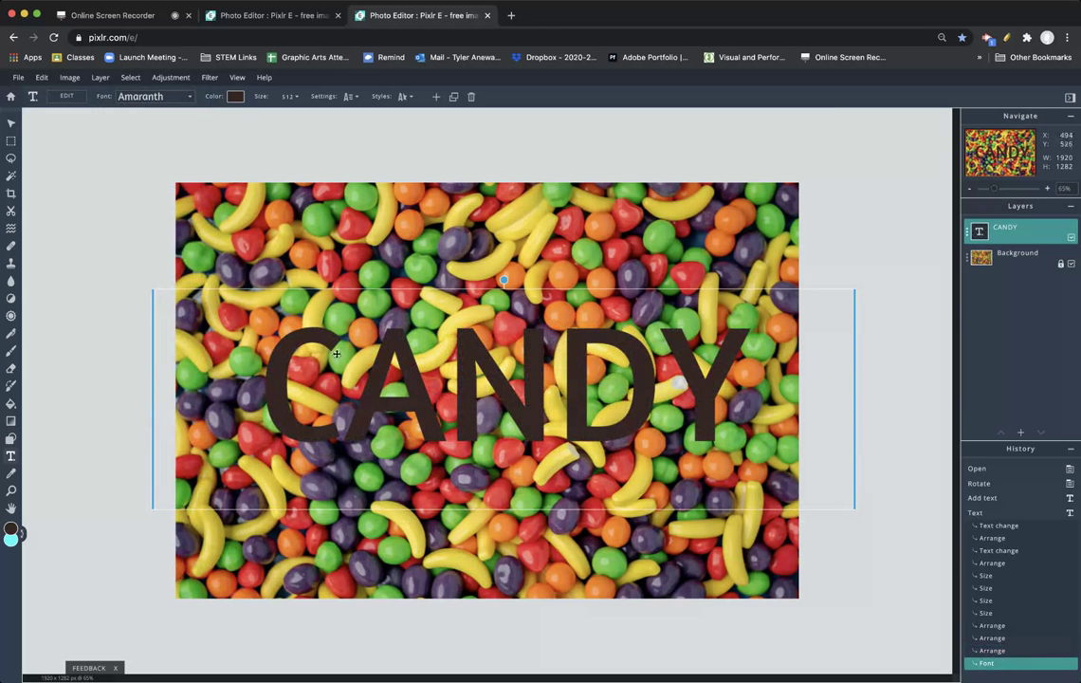
click(235, 96)
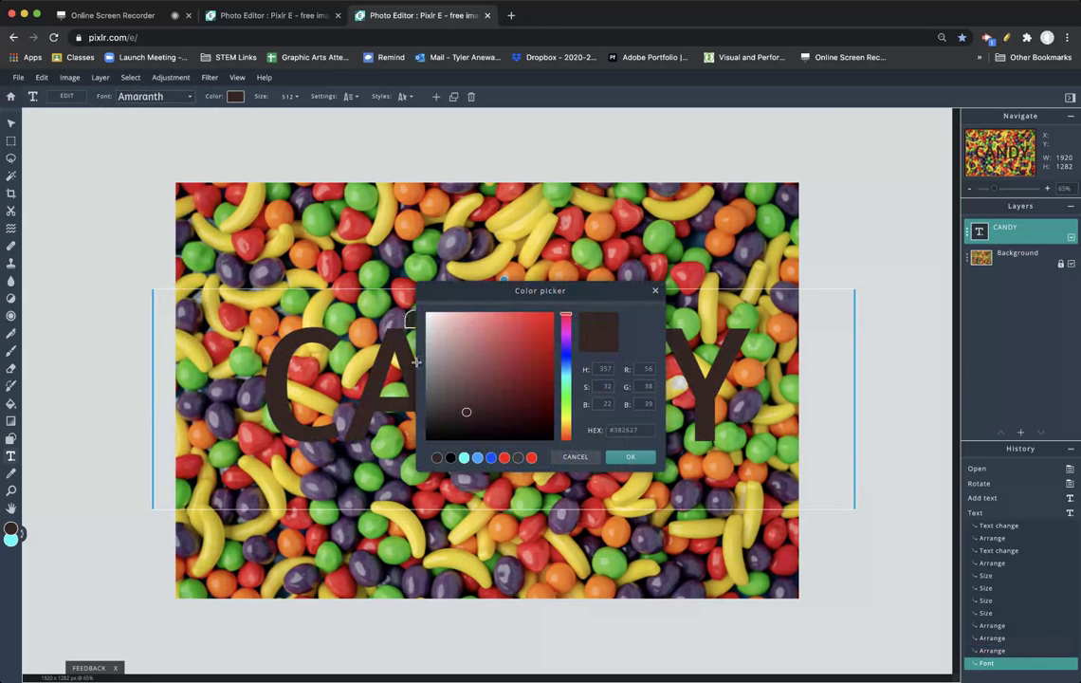
click(450, 457)
click(631, 458)
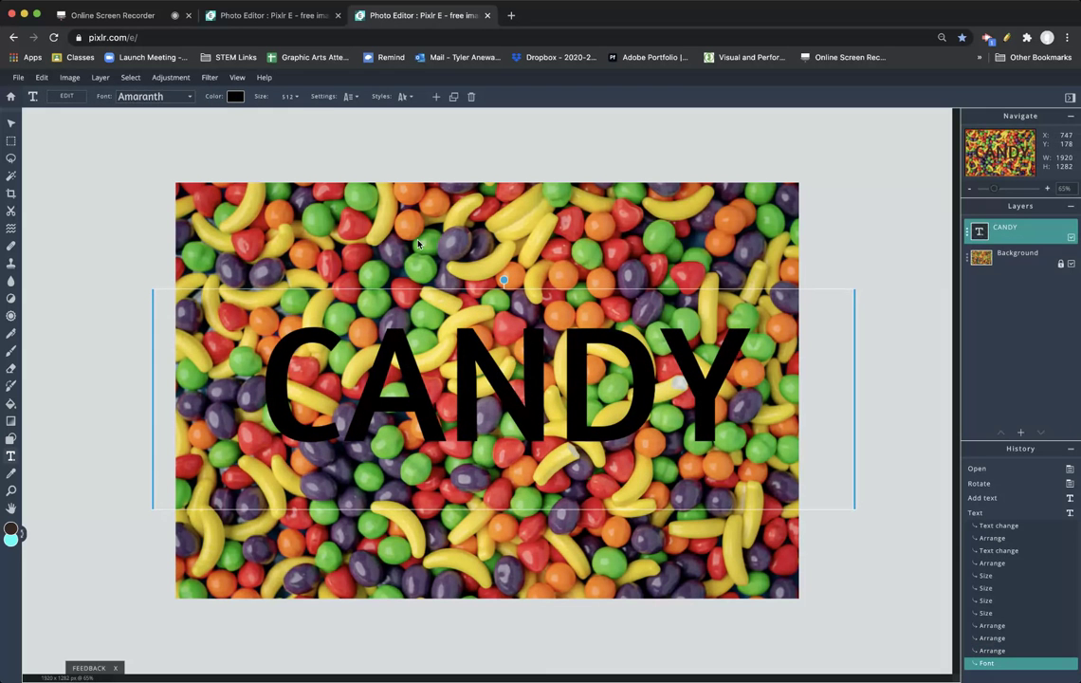
- Increase the CANDY text size to 633 and center the word on the photo
click(285, 96)
drag(260, 114, 267, 116)
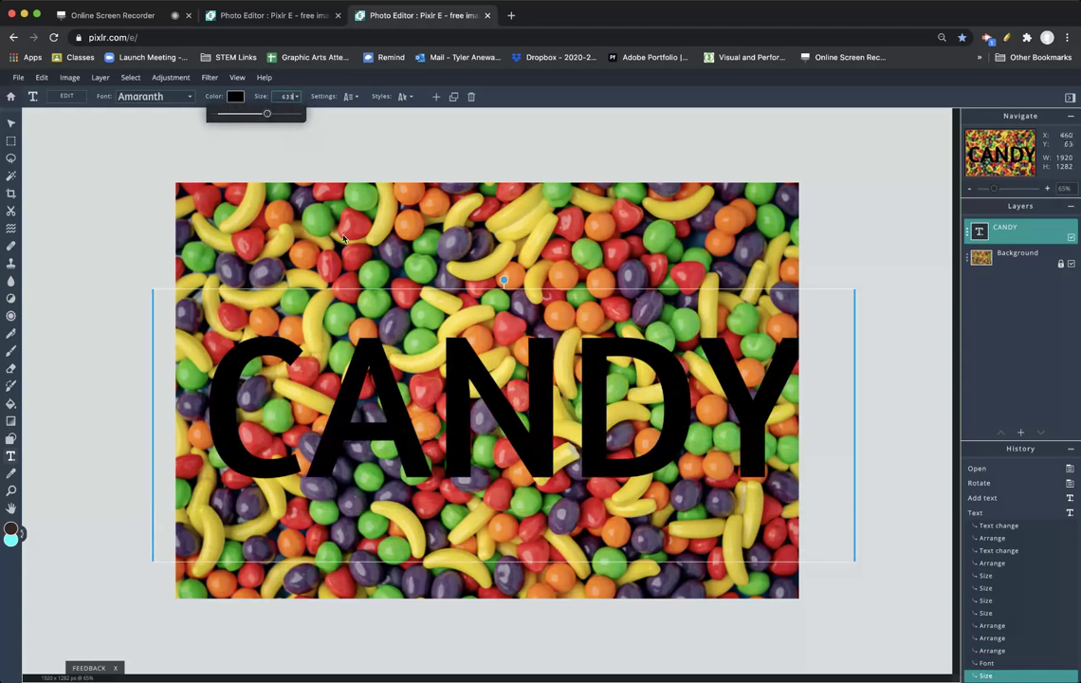
click(388, 422)
drag(381, 420, 359, 396)
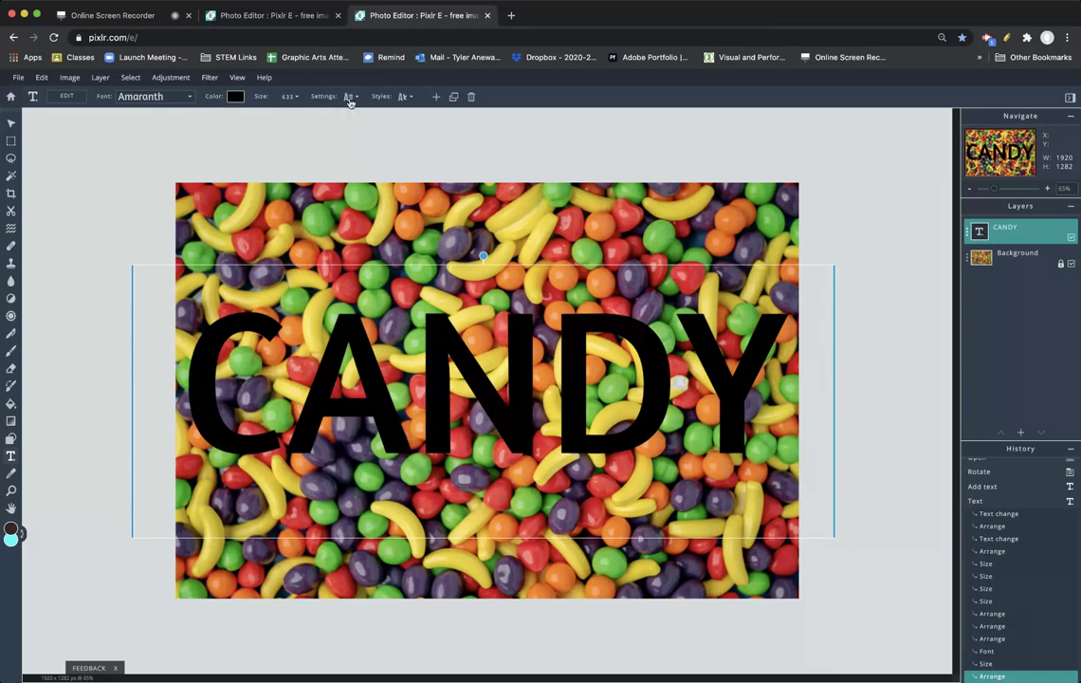
- Make the CANDY text bold in its text settings
click(350, 96)
click(293, 248)
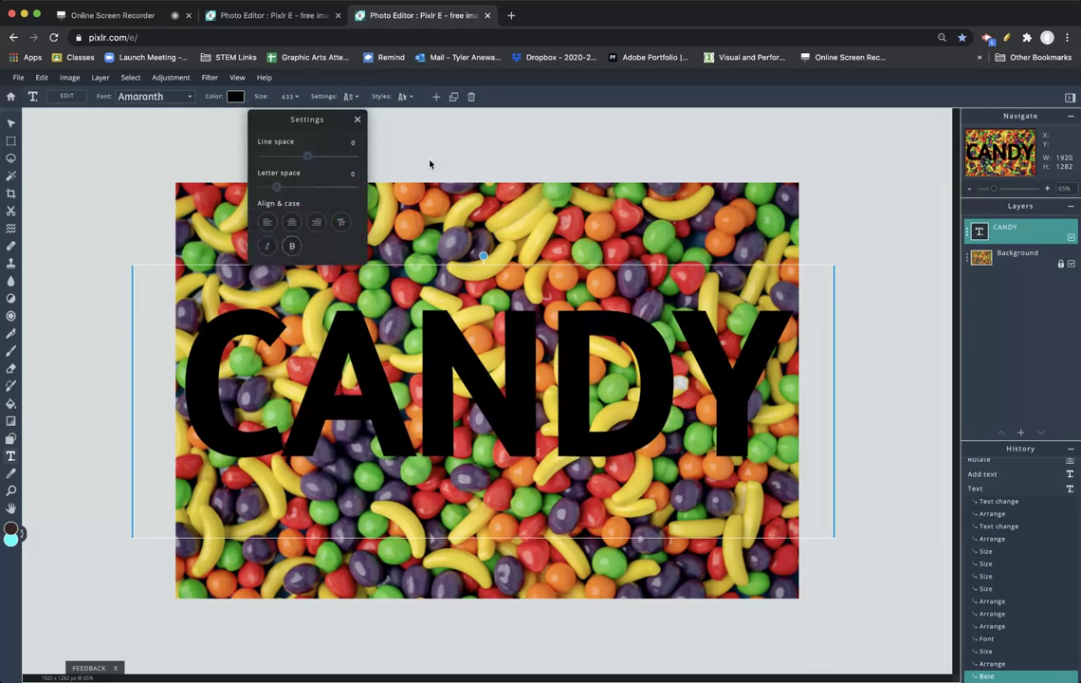
click(356, 96)
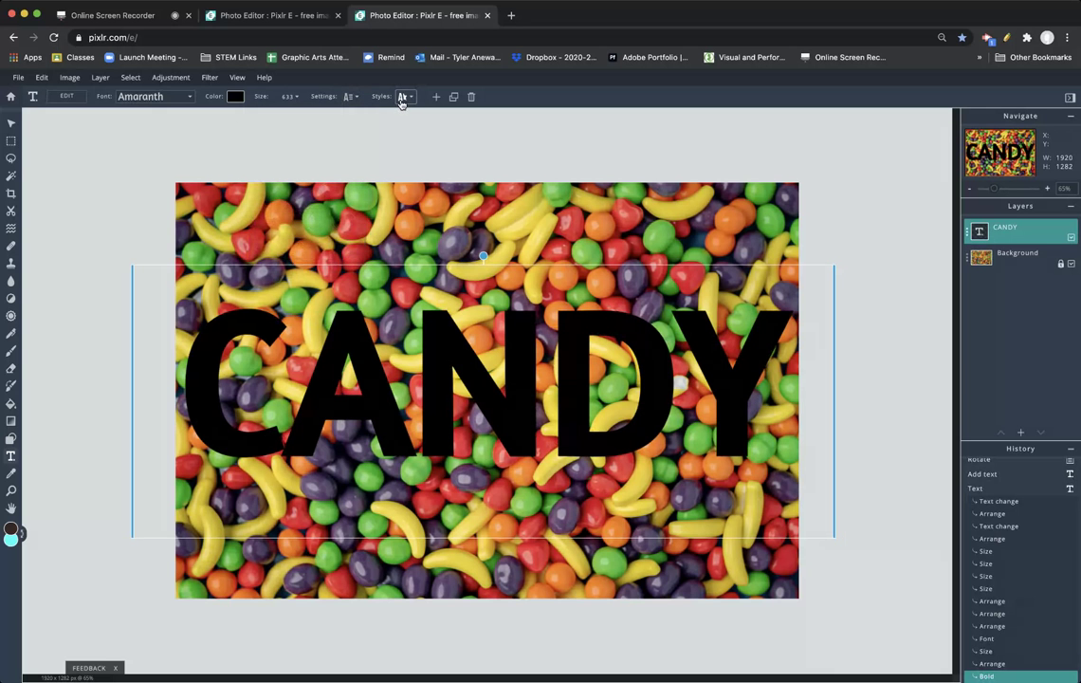
- Add a black outline of size 2 to the CANDY text and close its style options
click(405, 98)
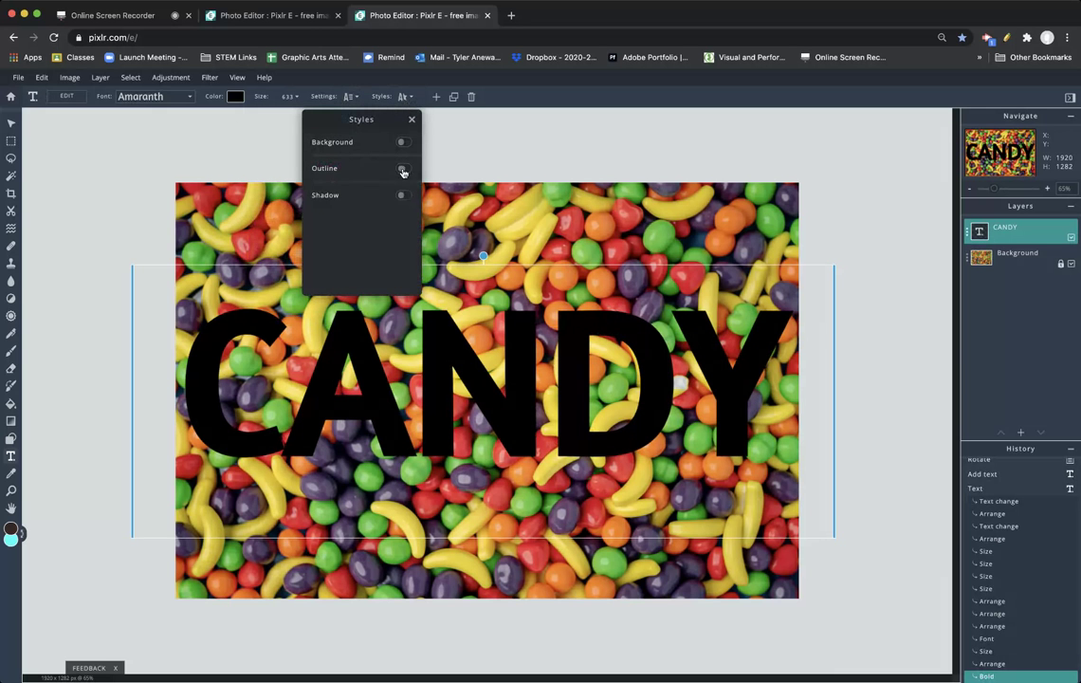
click(404, 170)
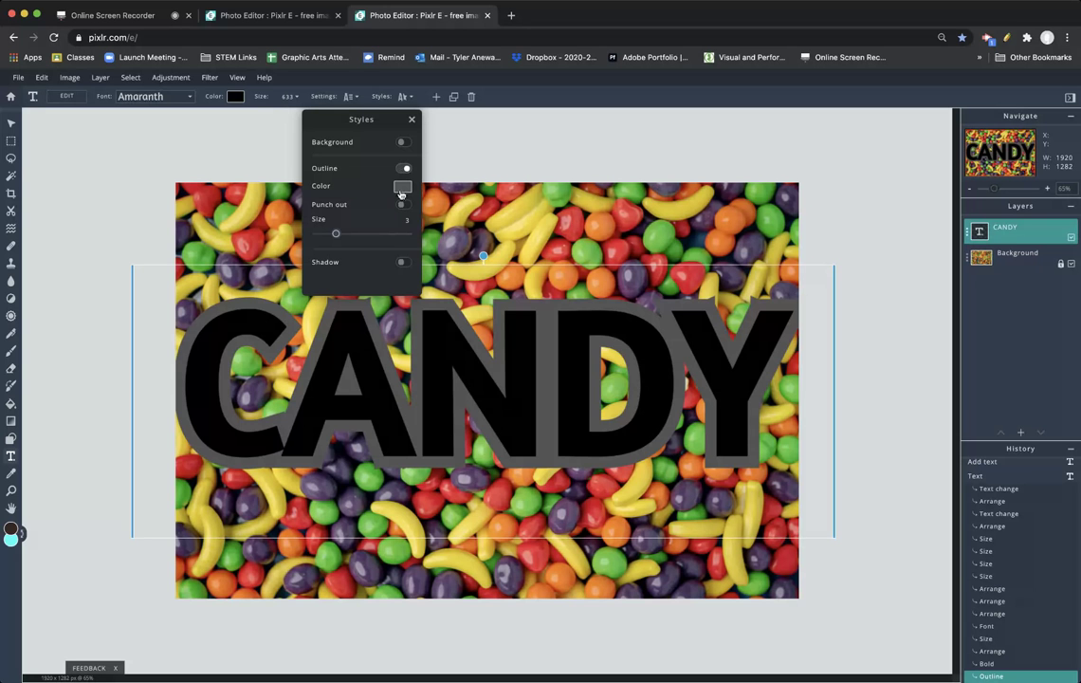
click(402, 188)
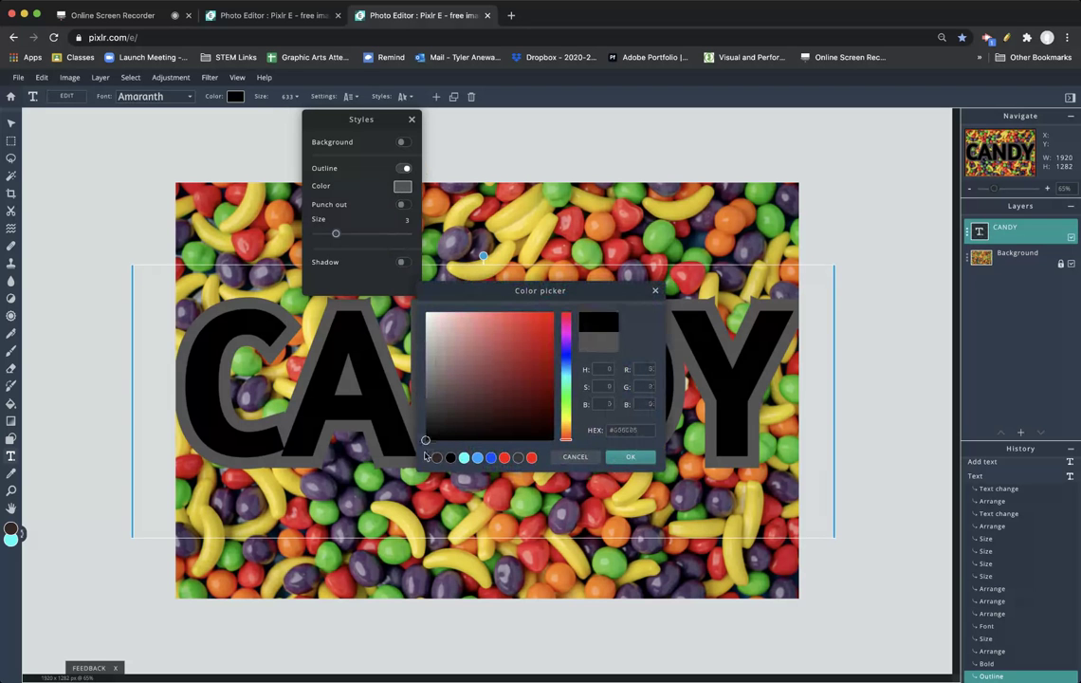
click(621, 459)
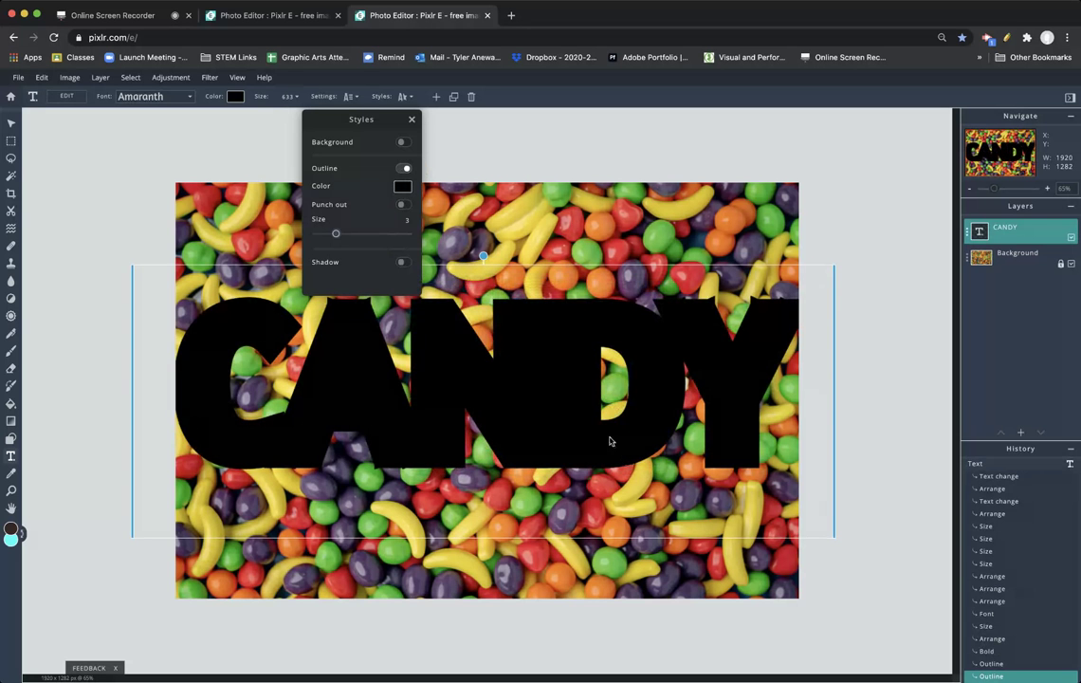
mouse_move(331, 235)
mouse_down()
mouse_move(405, 235)
mouse_move(328, 235)
mouse_move(325, 245)
mouse_up()
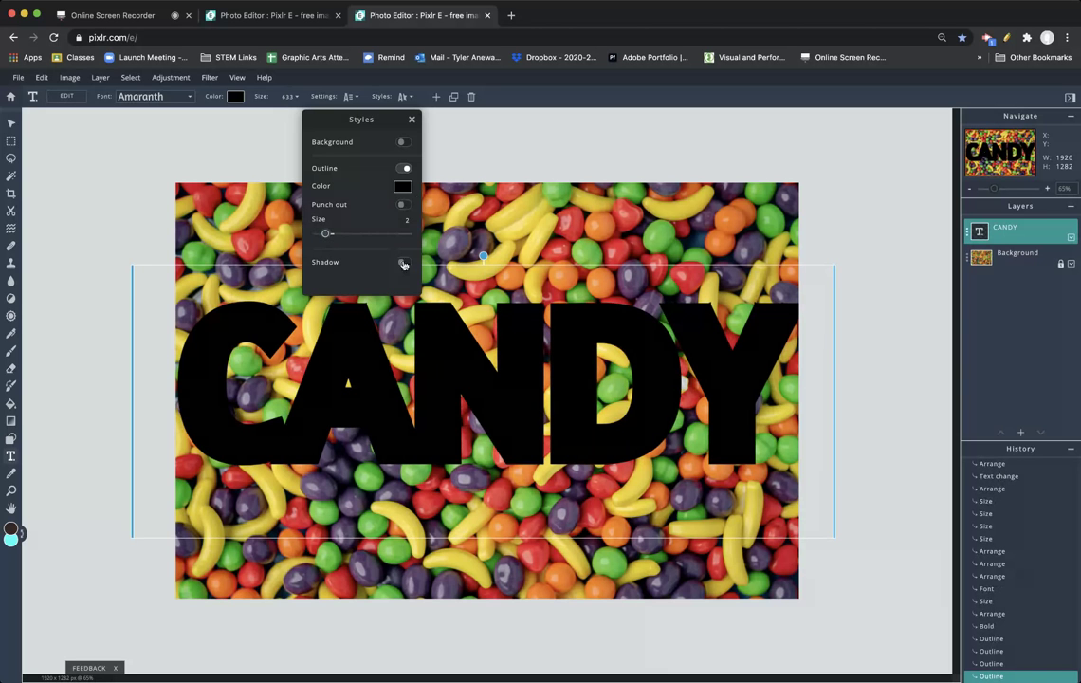
click(412, 121)
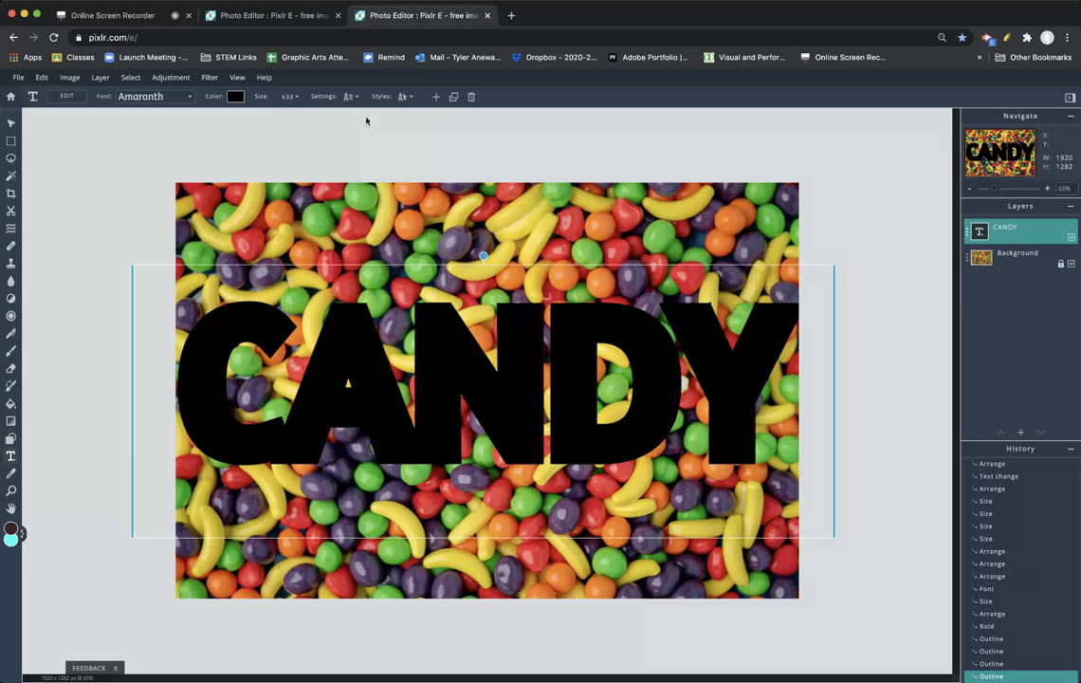
- Set the CANDY text's letter spacing to 19 and reposition the word near the photo's middle
click(324, 97)
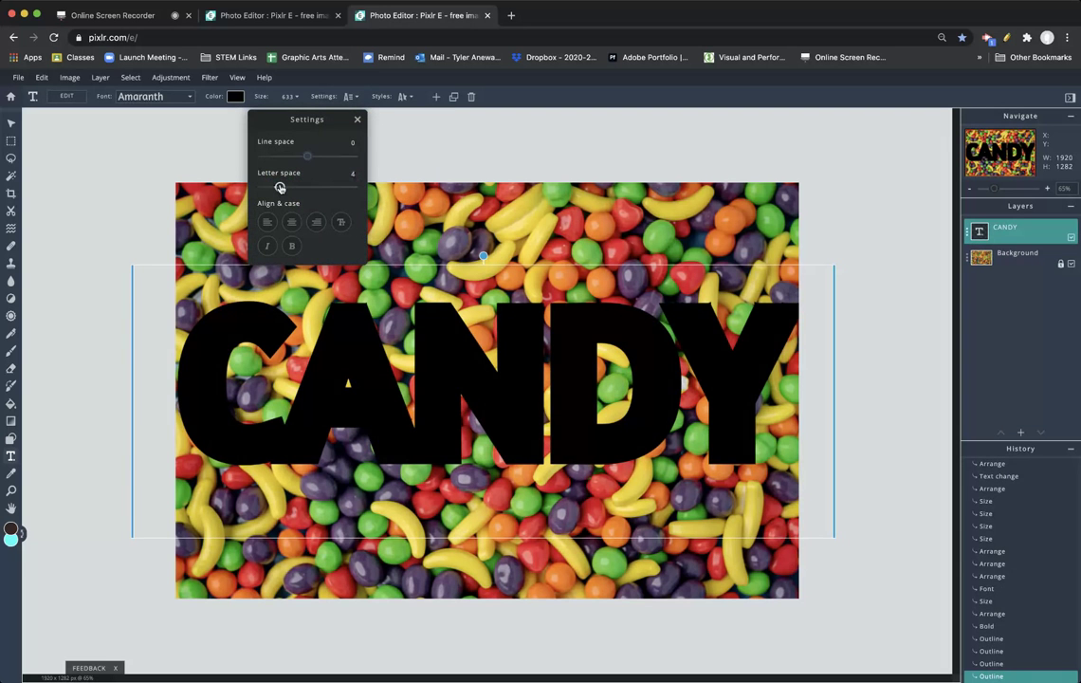
drag(280, 187, 291, 188)
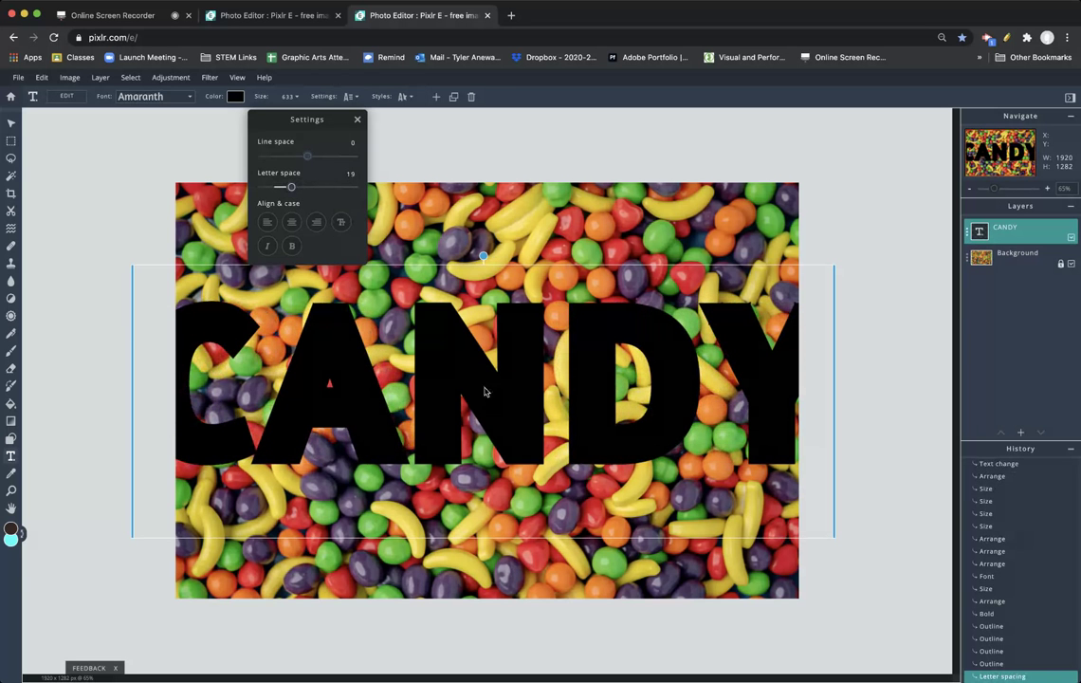
click(502, 381)
drag(422, 391, 390, 369)
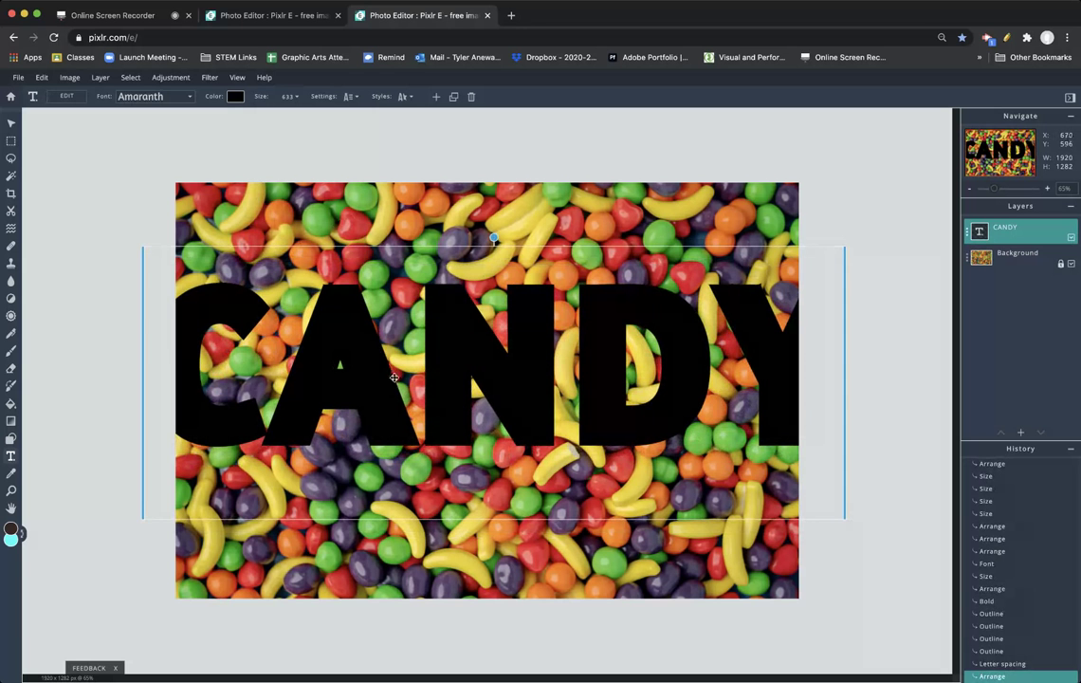
double_click(401, 378)
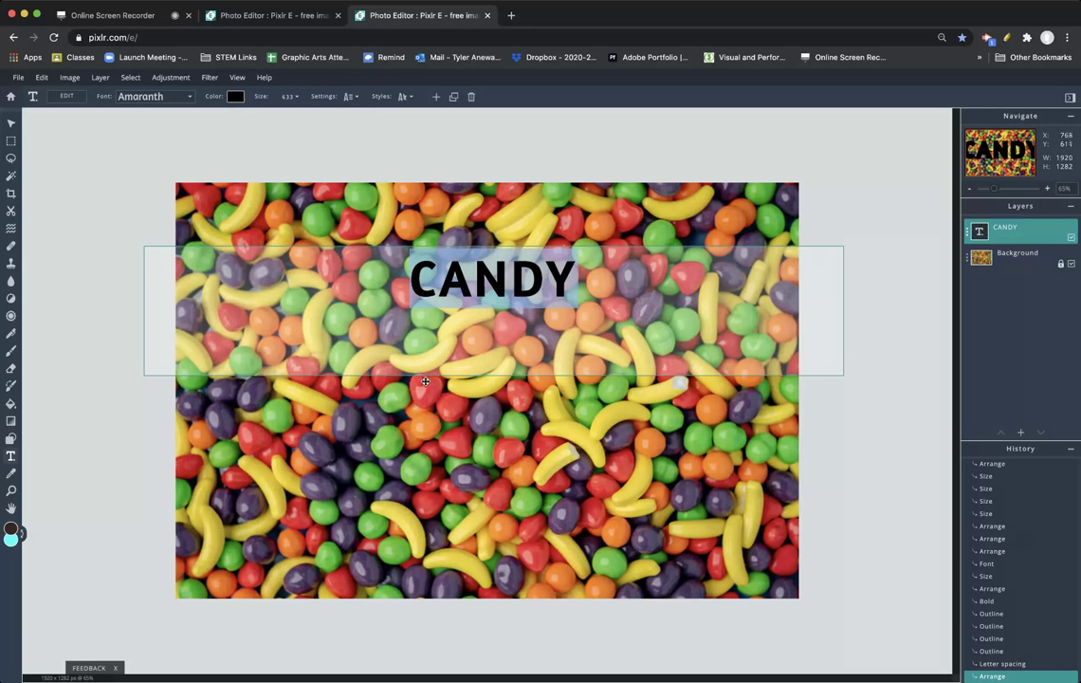
click(1034, 664)
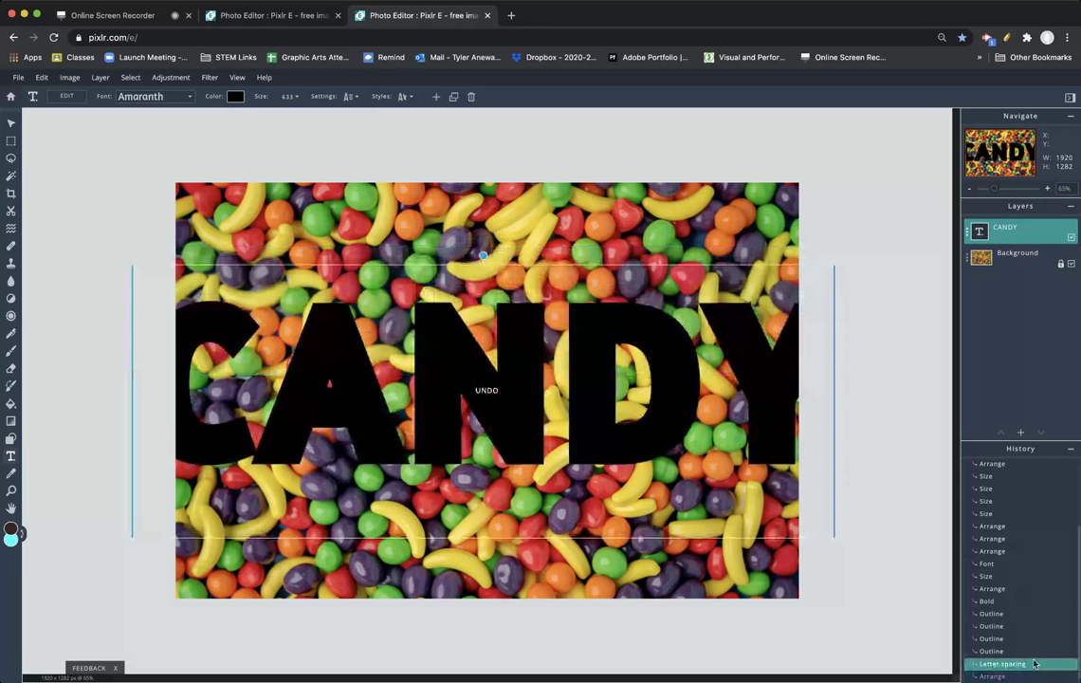
drag(507, 409, 512, 397)
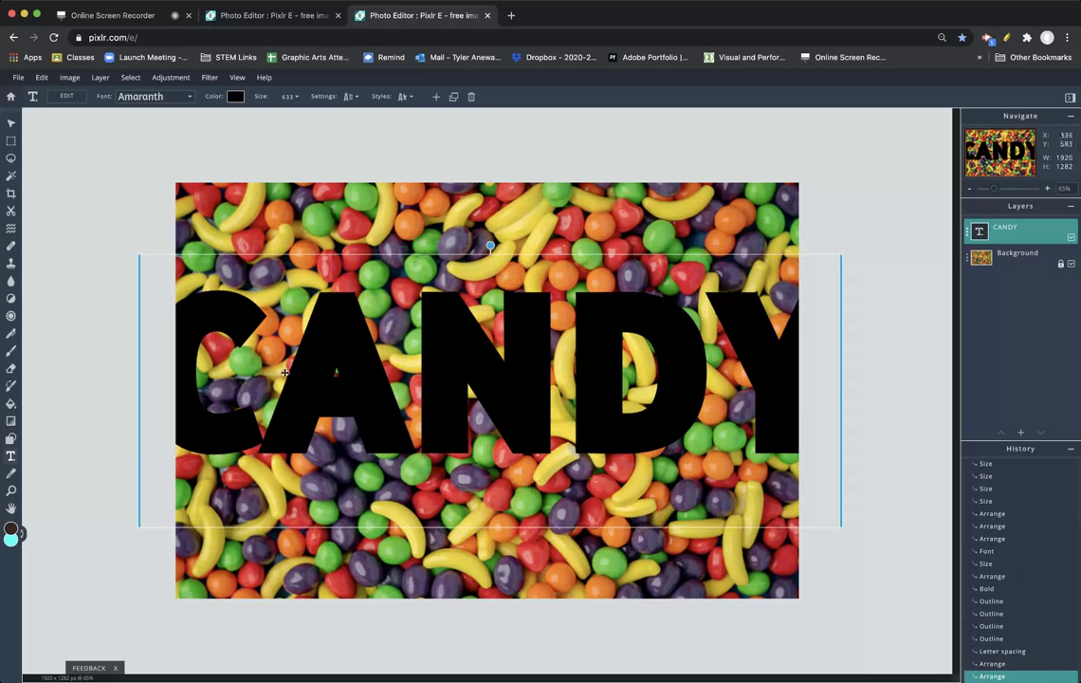
mouse_move(357, 405)
mouse_down()
mouse_move(372, 396)
mouse_move(361, 415)
mouse_move(356, 407)
mouse_up()
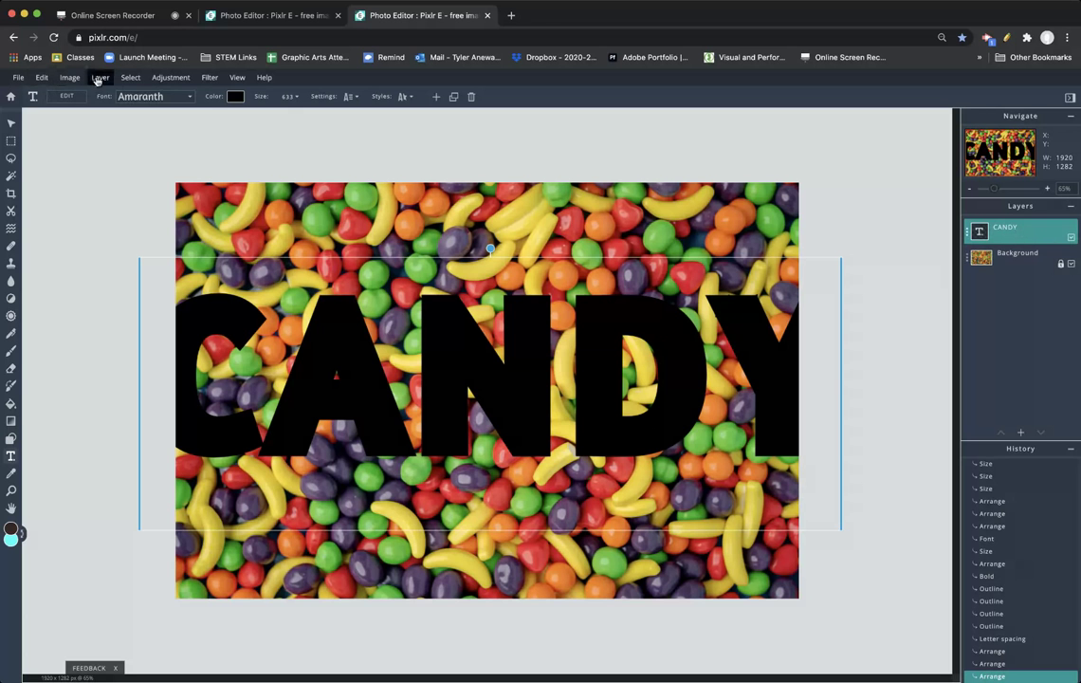
- Rasterize the CANDY text layer
click(98, 78)
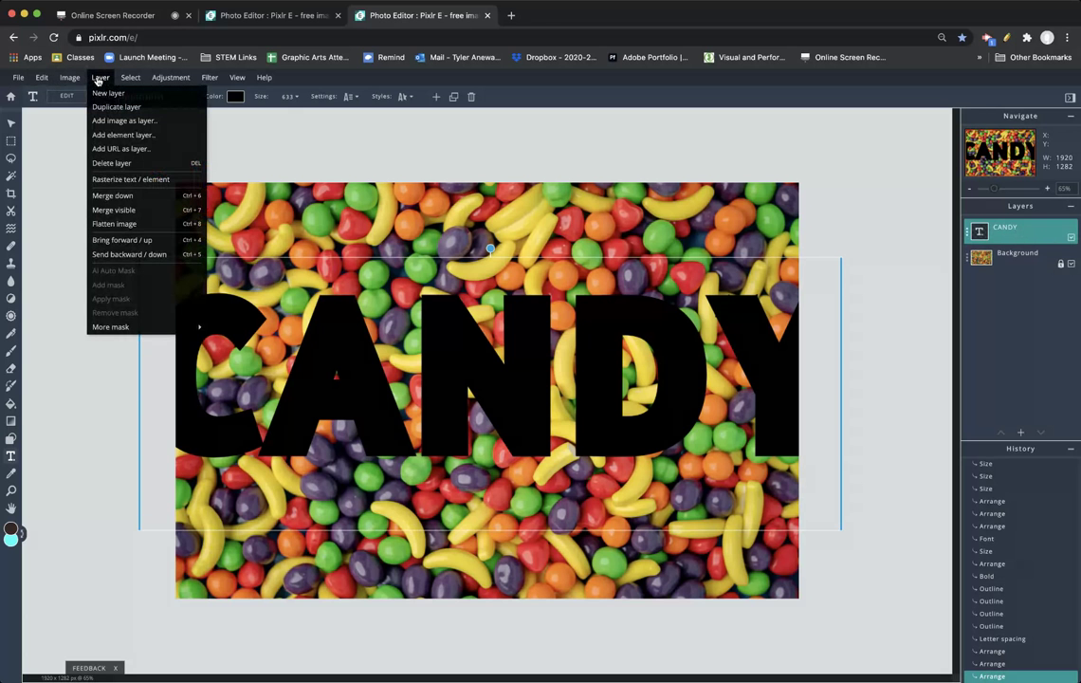
click(127, 180)
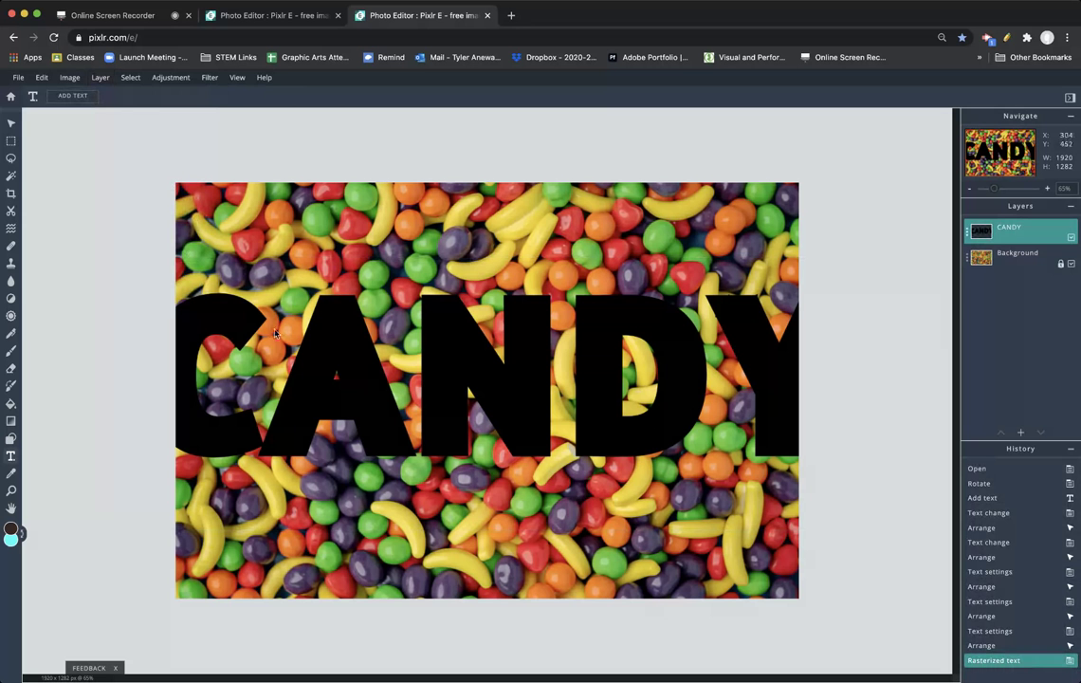
click(1017, 254)
click(525, 375)
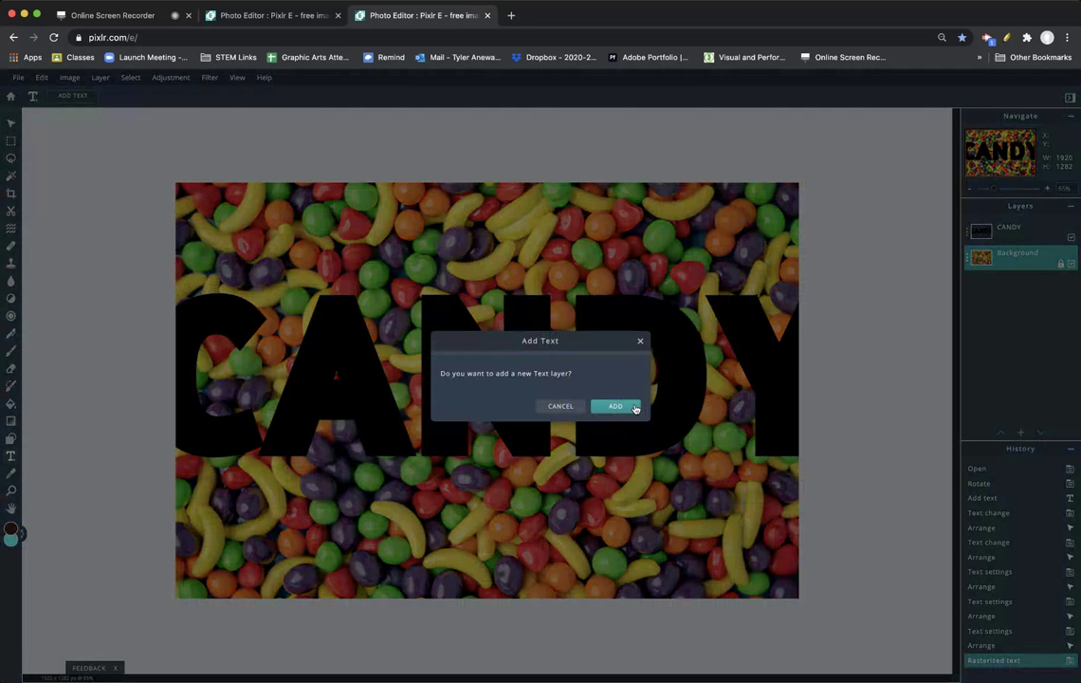
click(641, 342)
click(1013, 230)
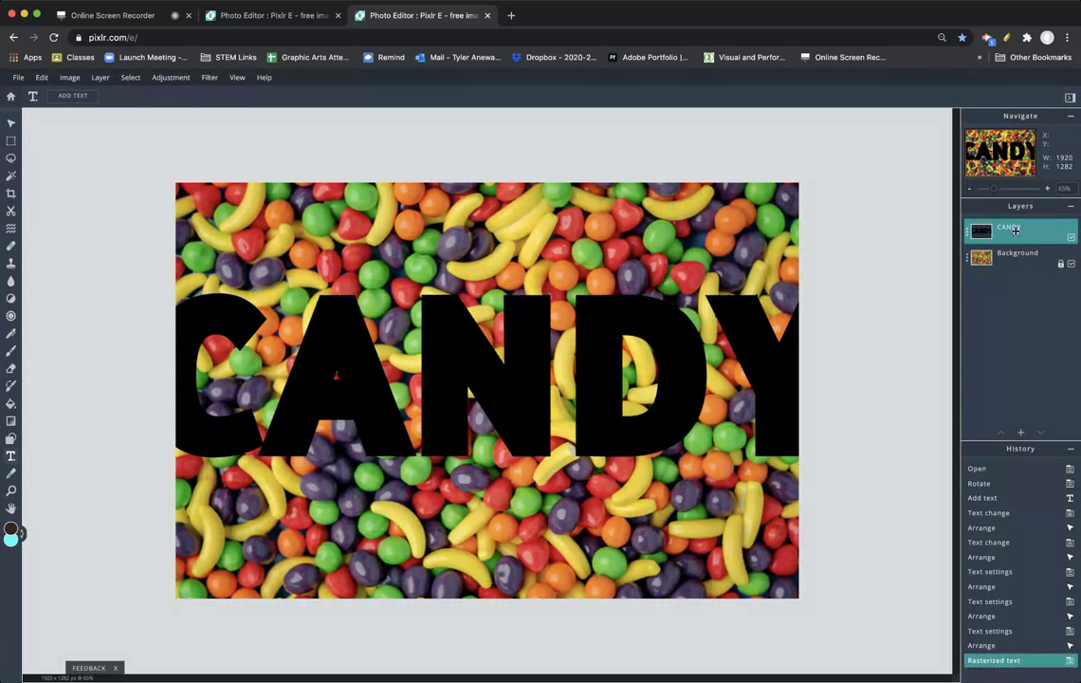
- Scale the rasterized CANDY layer proportionally to about 1897 by 742 px and place the whole word in the photo's upper half
click(11, 126)
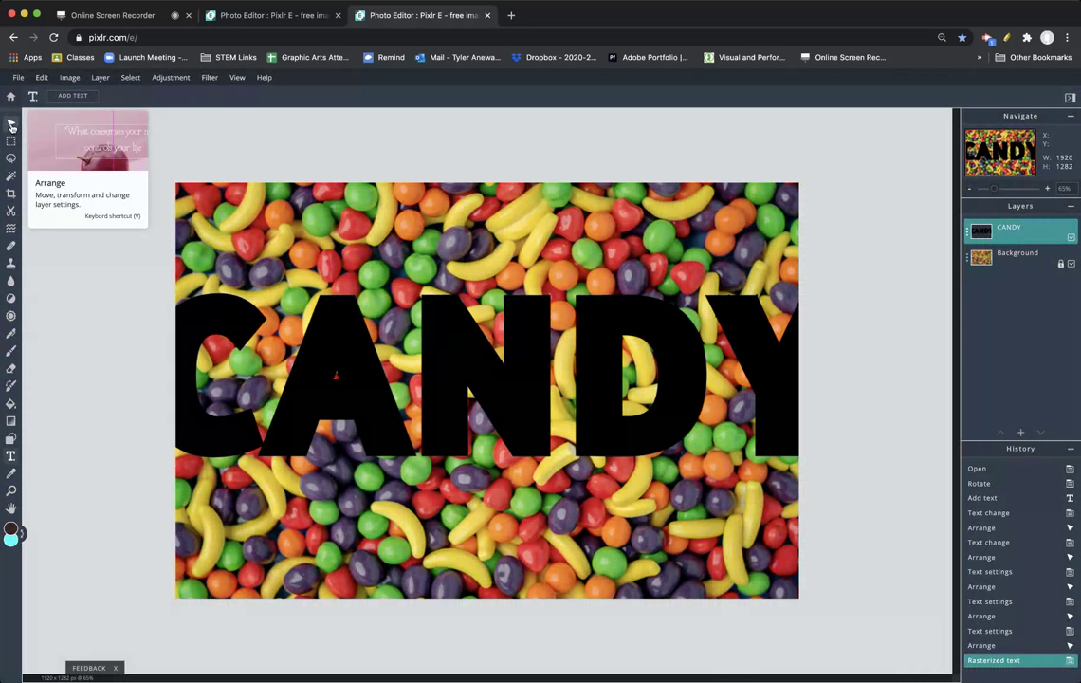
drag(326, 398, 359, 387)
drag(174, 246, 31, 299)
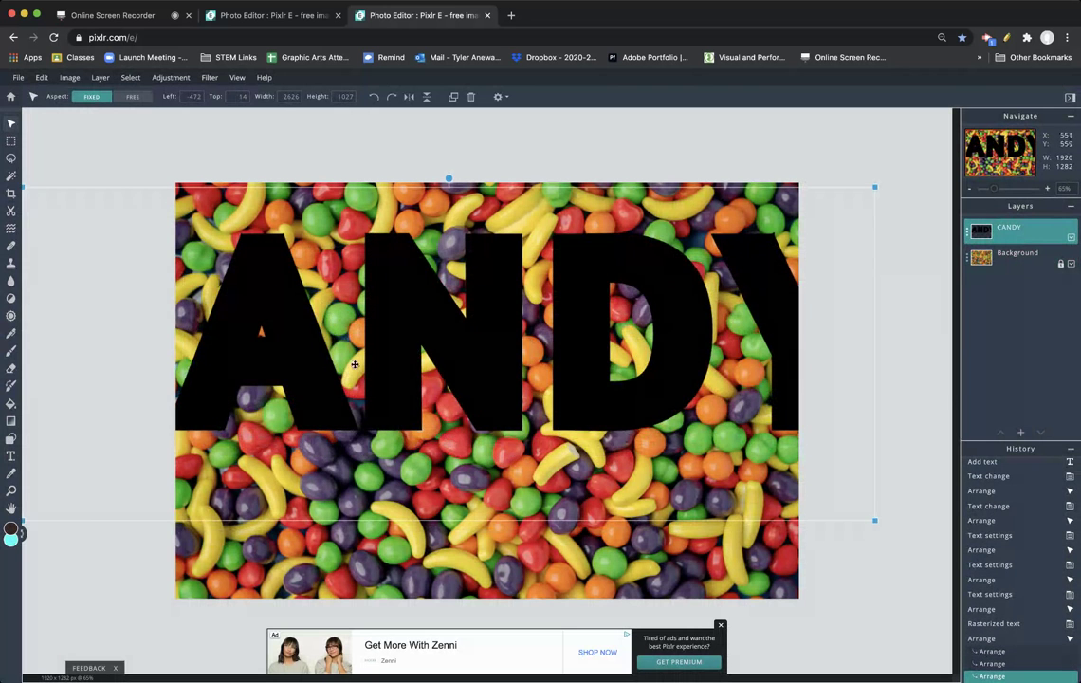
drag(306, 362, 354, 394)
drag(75, 221, 314, 312)
drag(503, 427, 367, 332)
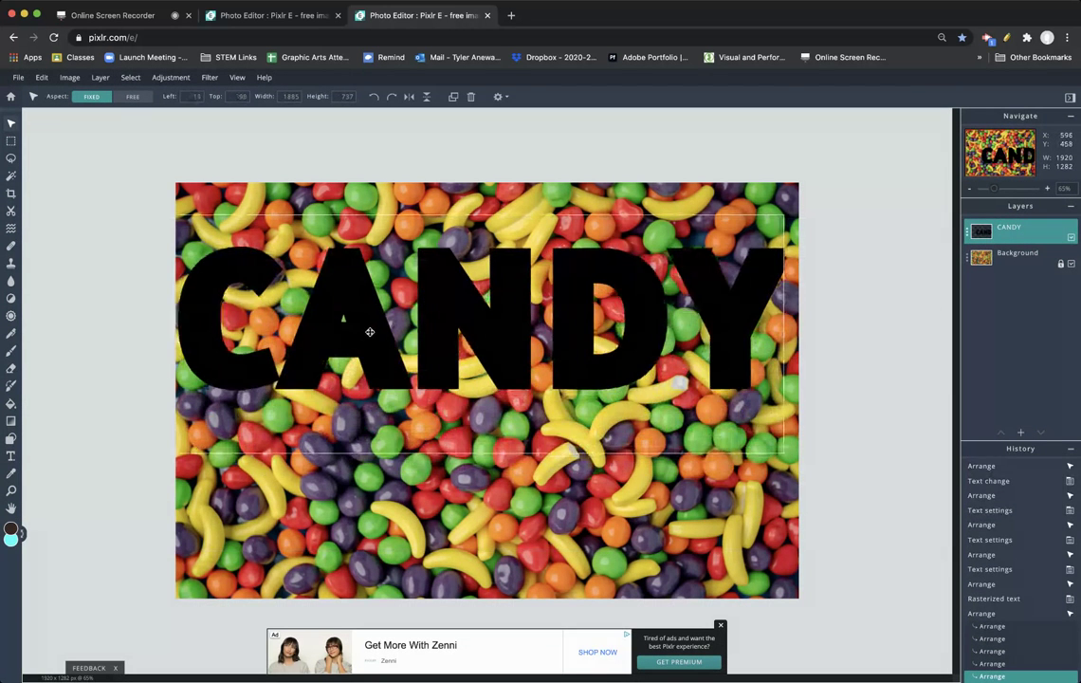
drag(789, 456, 793, 458)
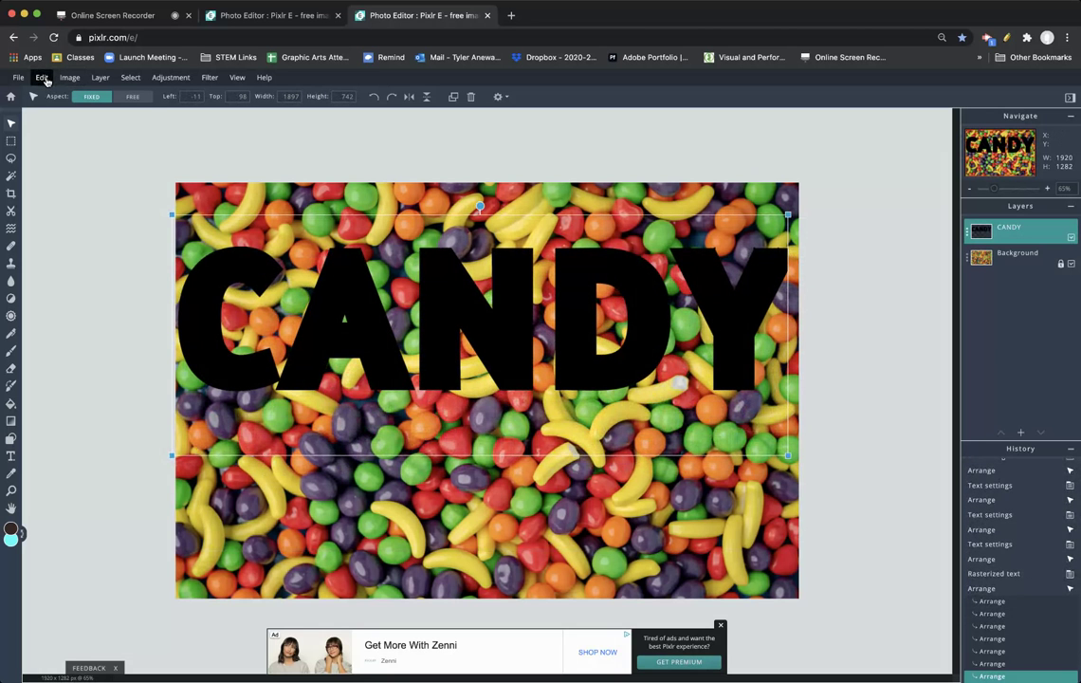
- Try stretching the CANDY layer taller with Free transform, and discard the transform
click(42, 78)
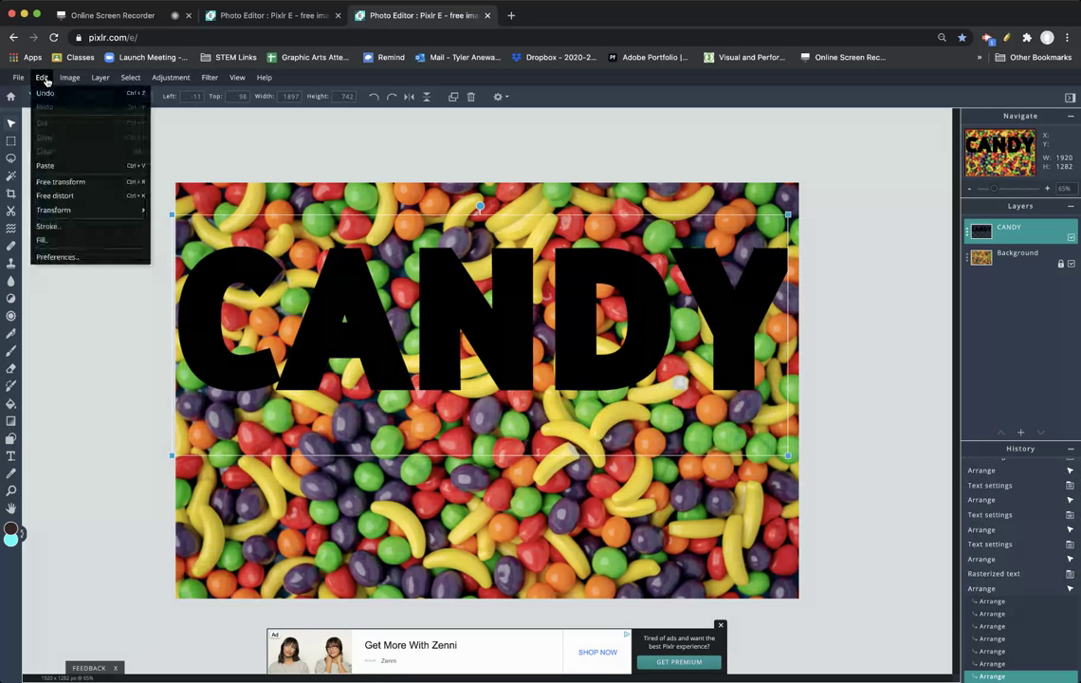
click(48, 186)
drag(167, 211, 211, 173)
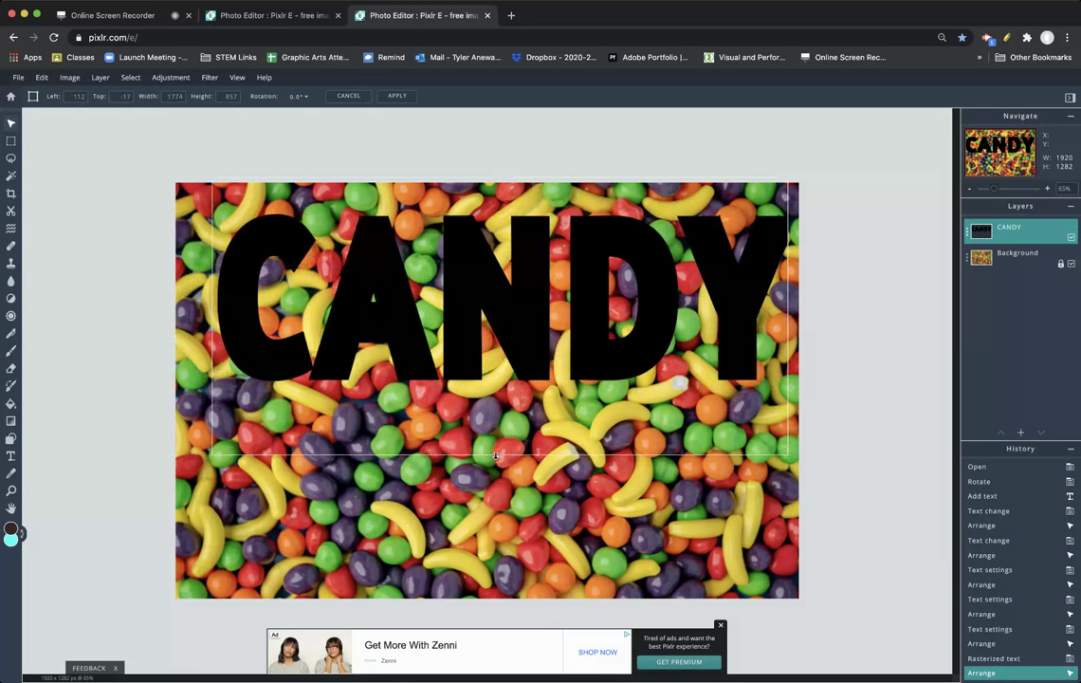
drag(495, 456, 495, 615)
mouse_move(492, 177)
mouse_down()
mouse_move(490, 213)
mouse_move(491, 174)
mouse_up()
drag(532, 386, 515, 391)
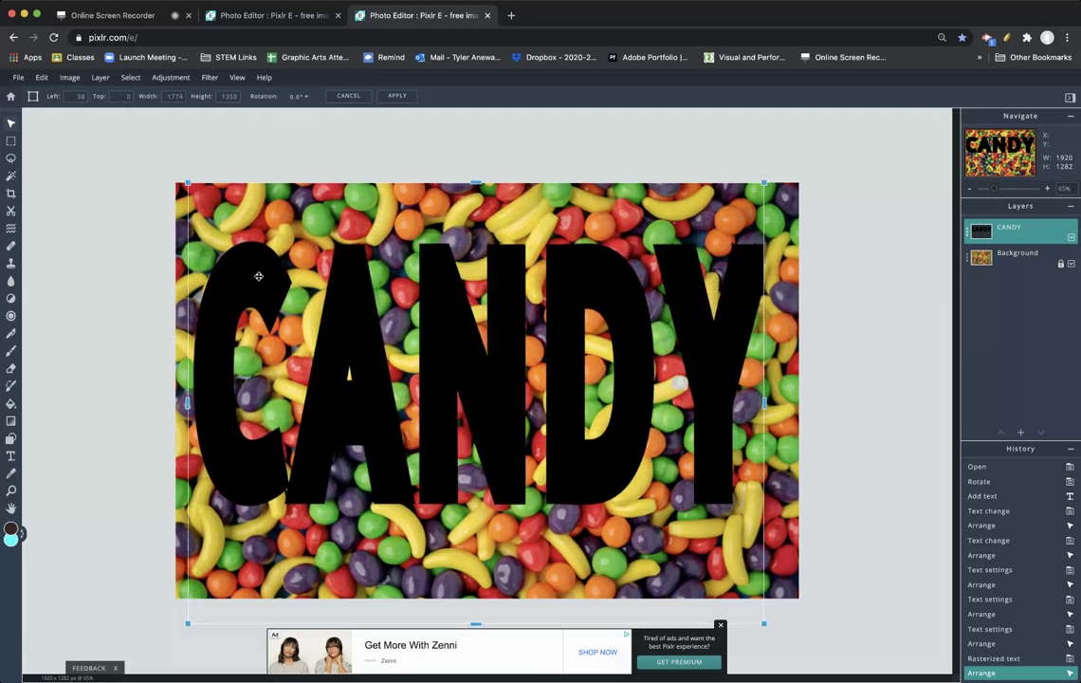
click(41, 78)
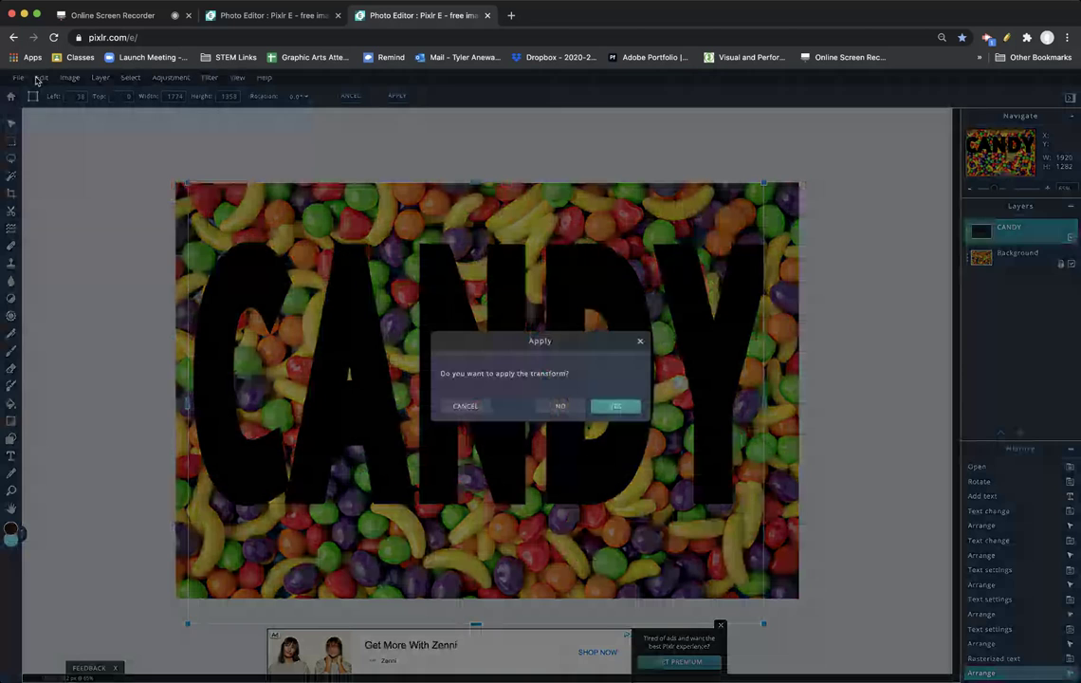
click(474, 408)
click(41, 77)
click(560, 406)
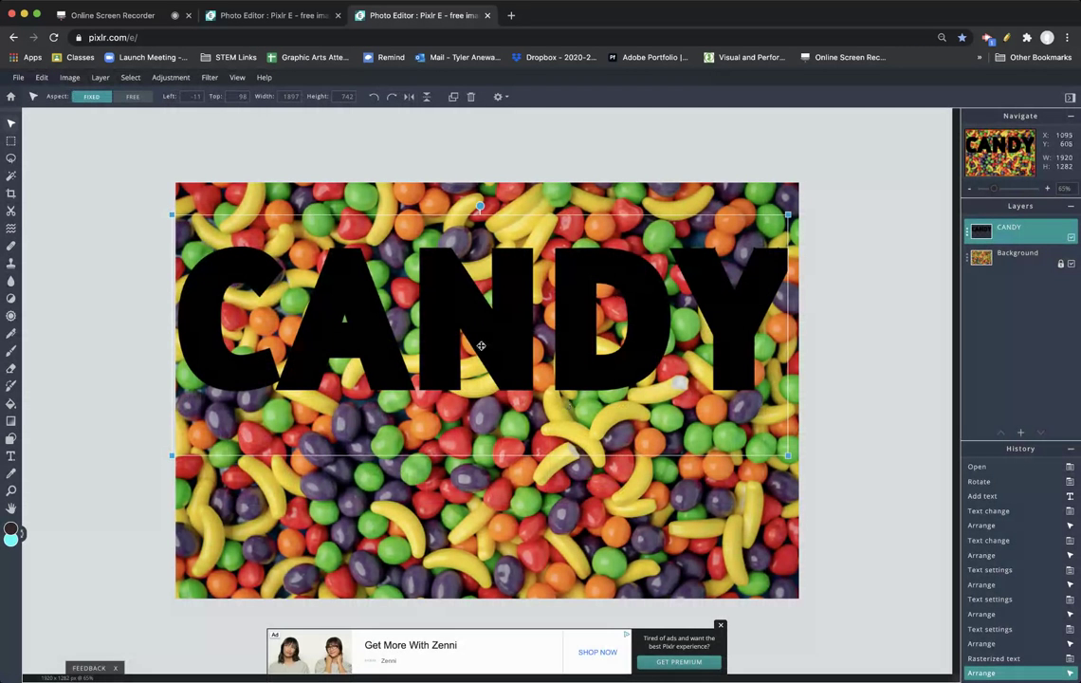
- Try distorting the CANDY layer with Free distort by pulling out its two left corners, and discard the distortion
click(41, 77)
click(57, 195)
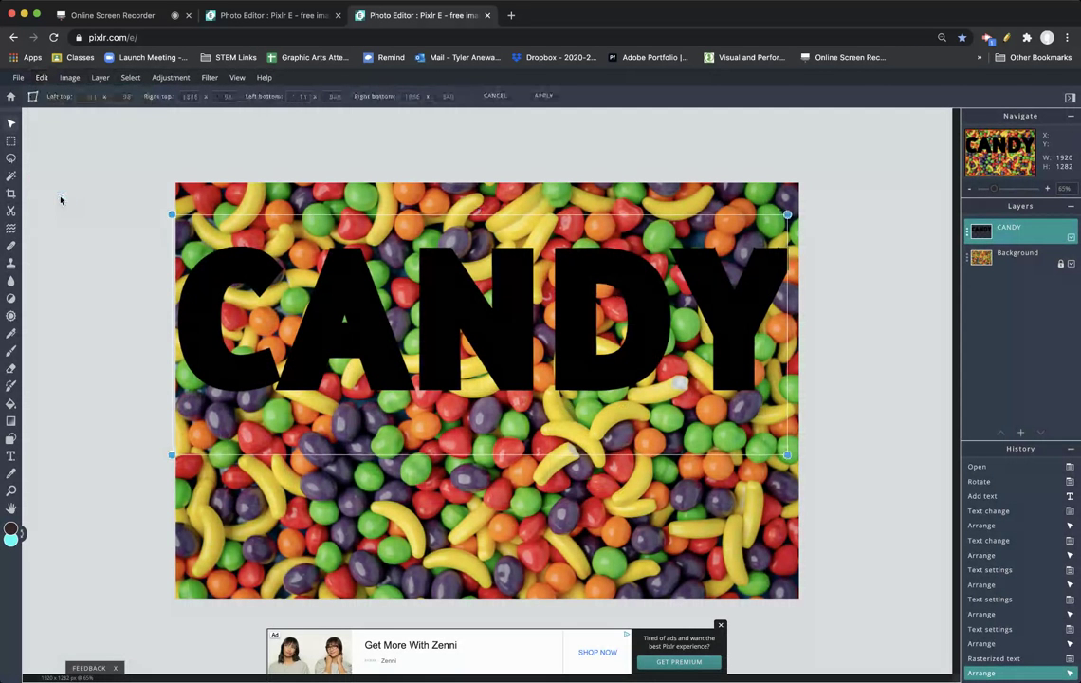
drag(178, 206, 196, 168)
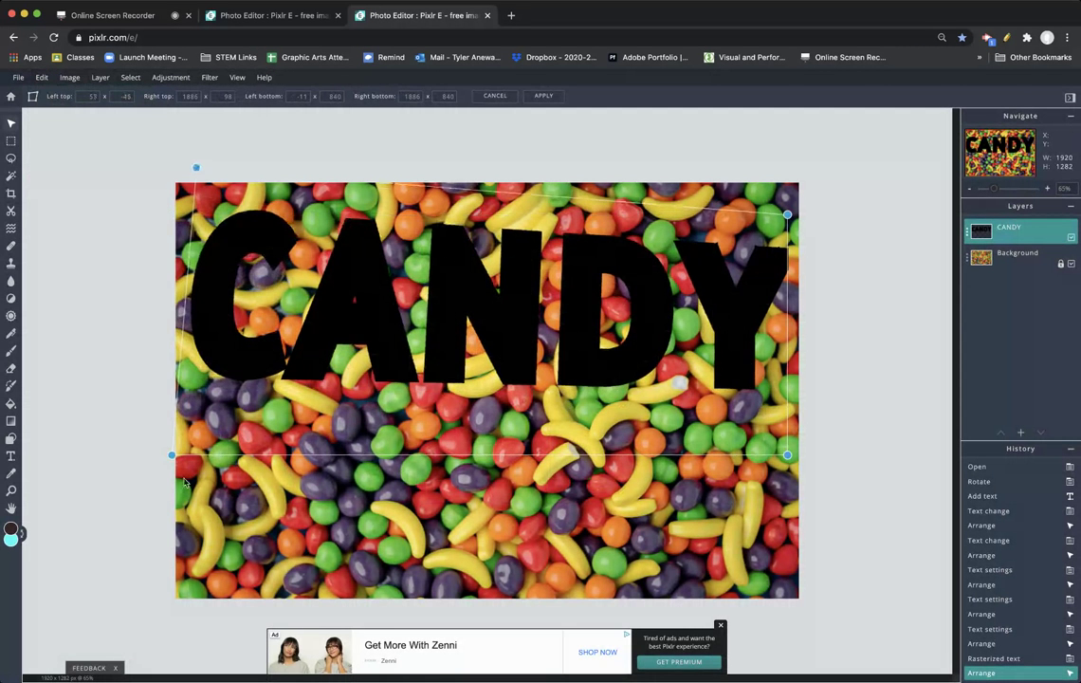
drag(171, 454, 160, 639)
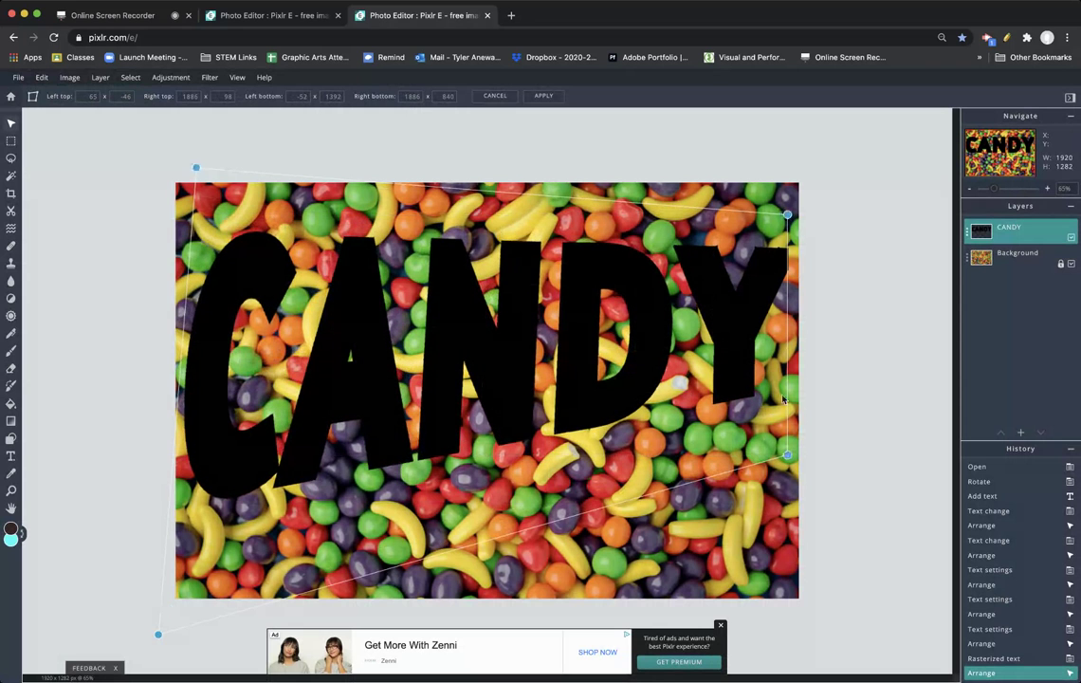
click(680, 459)
click(562, 408)
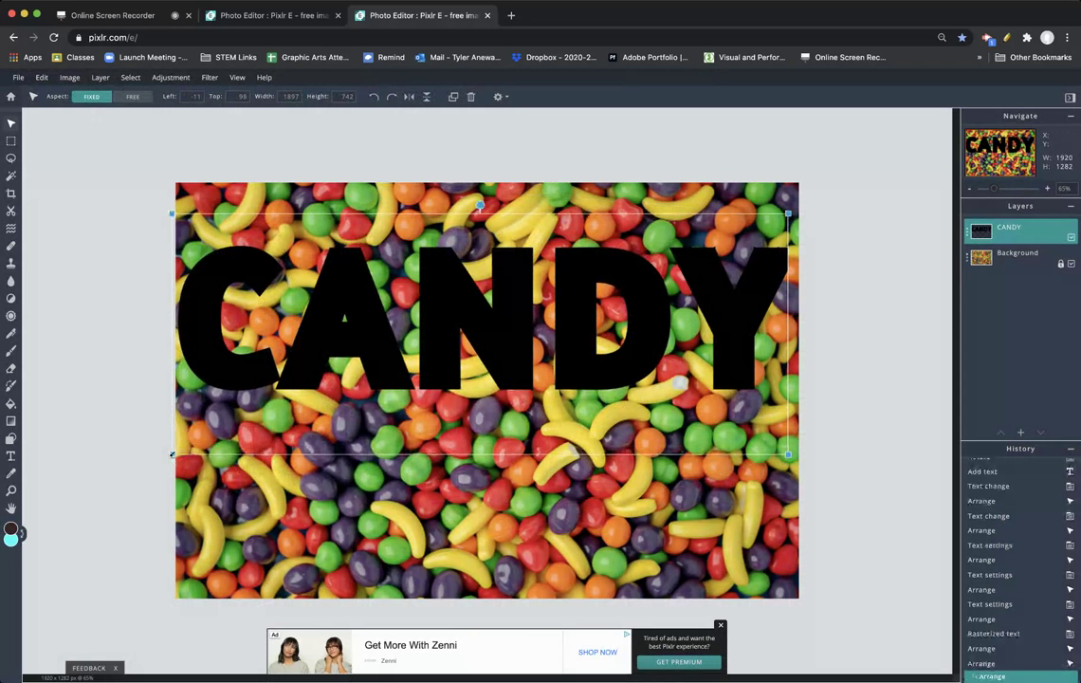
- Distort the CANDY layer with Free distort, pulling its top-left corner to about 5 x -83 and its bottom-left corner to about 22 x 1421
drag(172, 455, 173, 454)
click(45, 79)
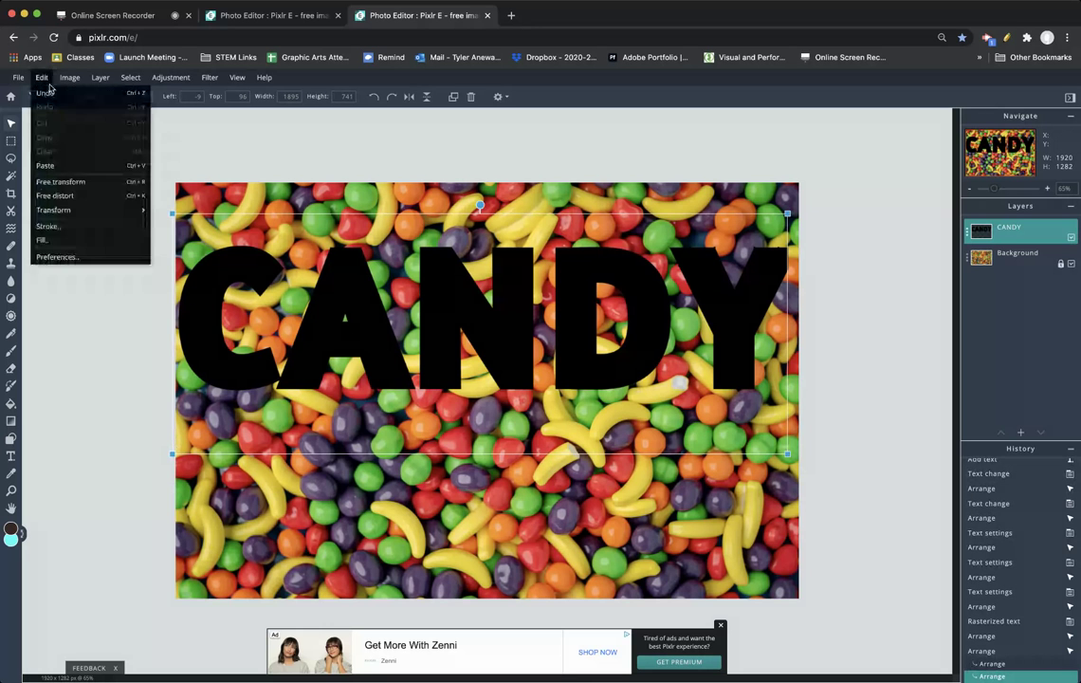
click(47, 81)
click(40, 77)
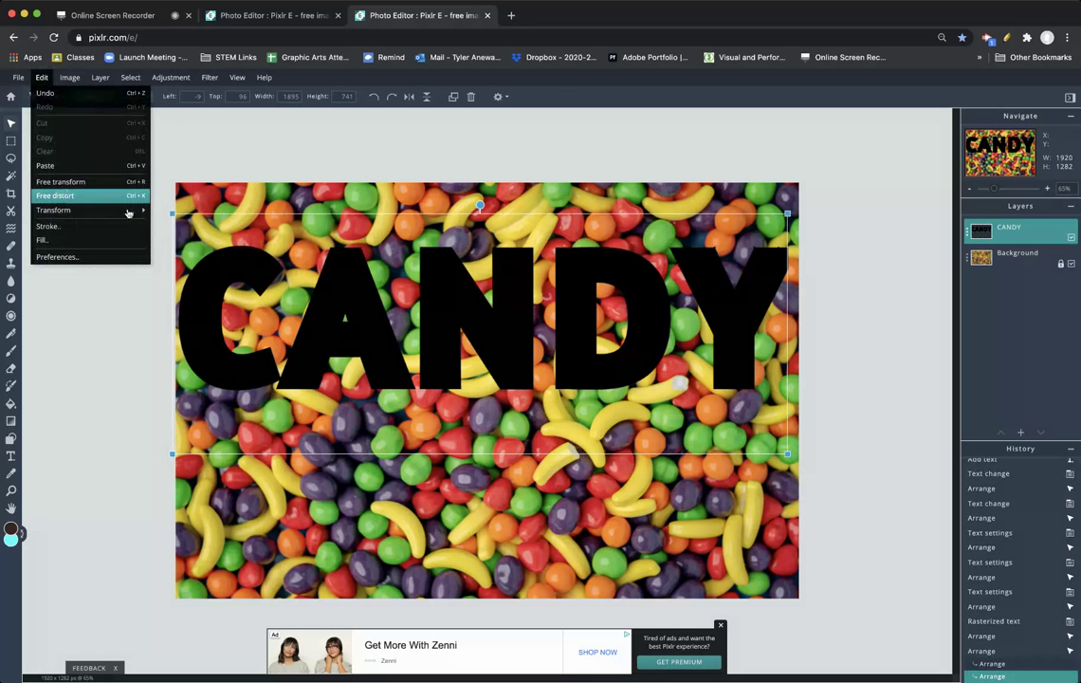
click(61, 195)
drag(173, 211, 180, 167)
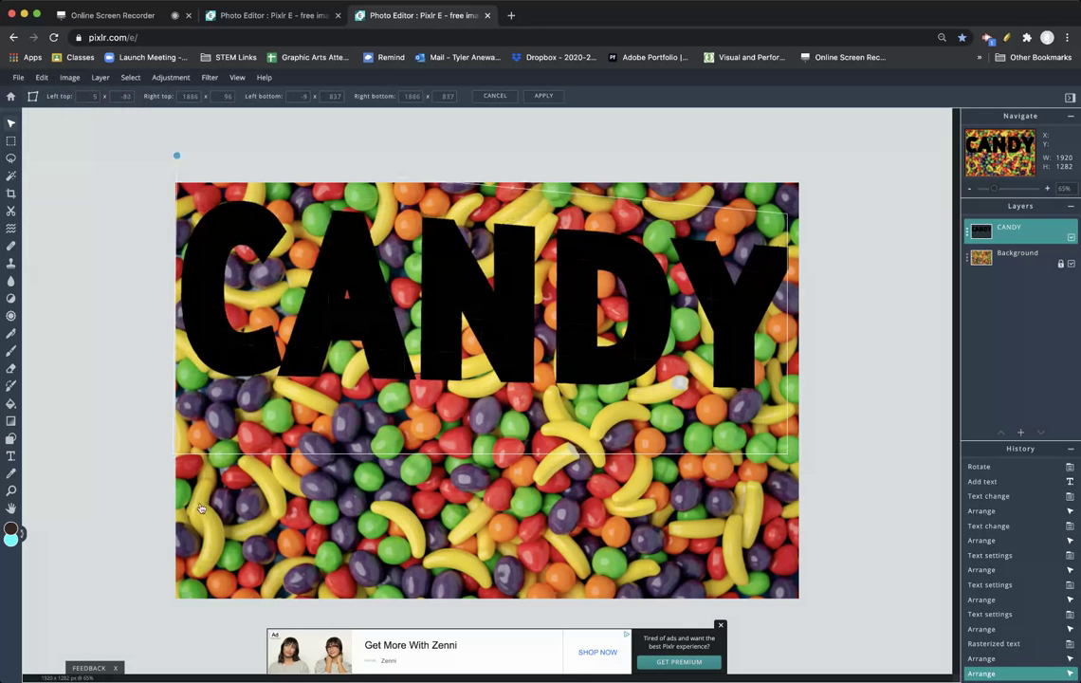
drag(174, 454, 183, 644)
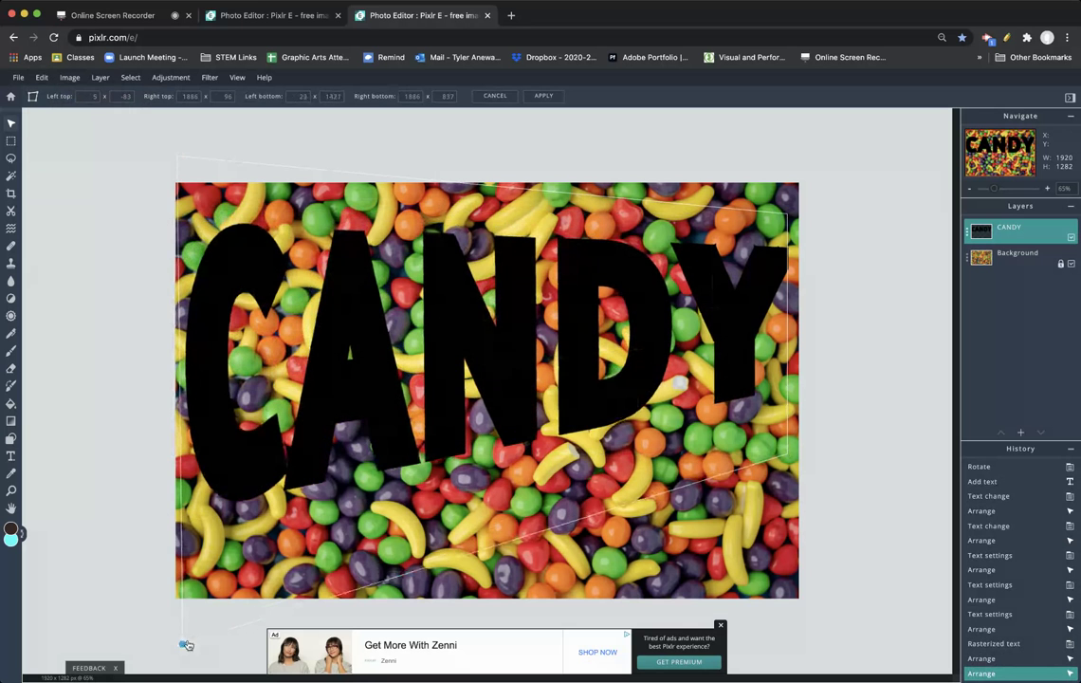
- Center the distorted word on the photo, set its top-left corner to about 23 x -19, and apply the distortion
drag(384, 417, 387, 458)
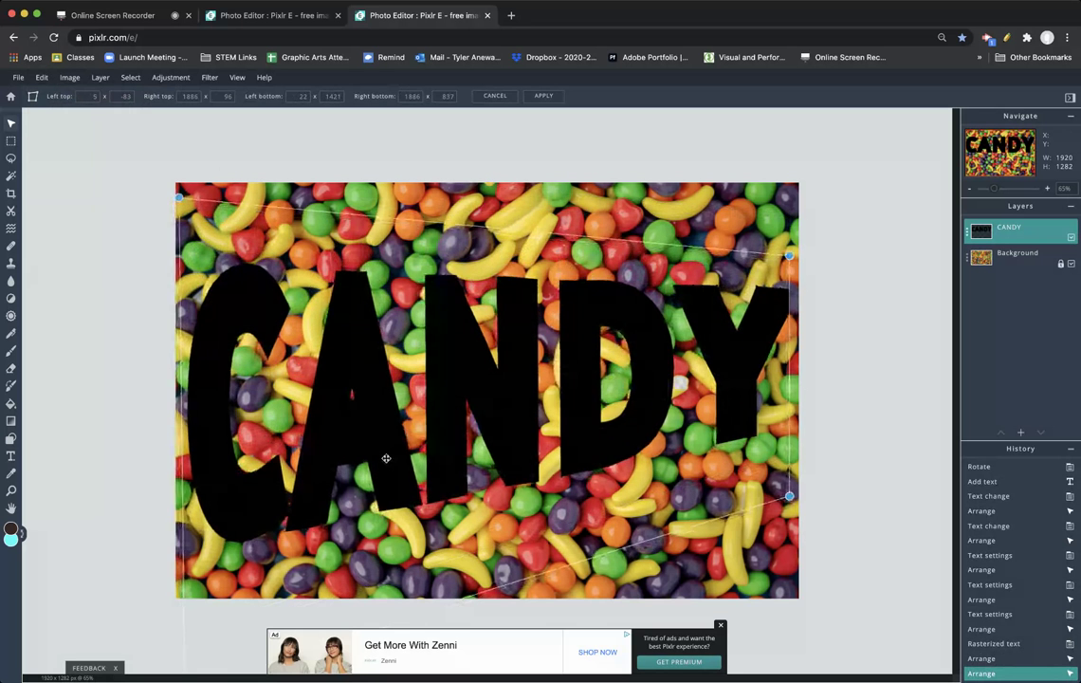
drag(183, 201, 179, 173)
drag(222, 319, 231, 318)
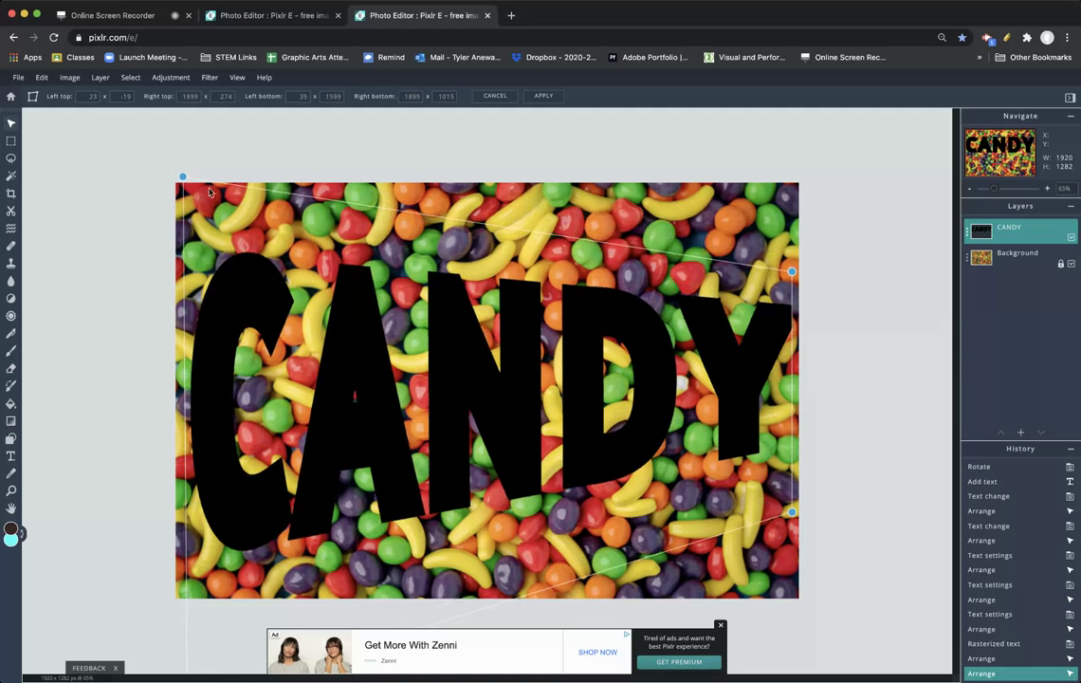
click(93, 274)
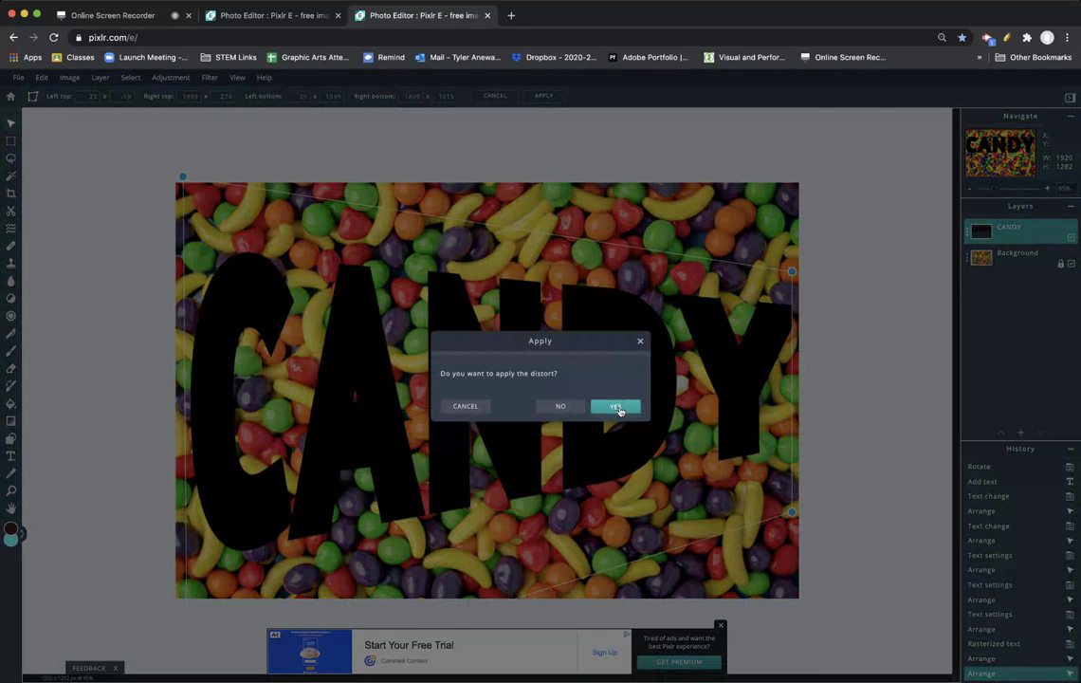
click(616, 408)
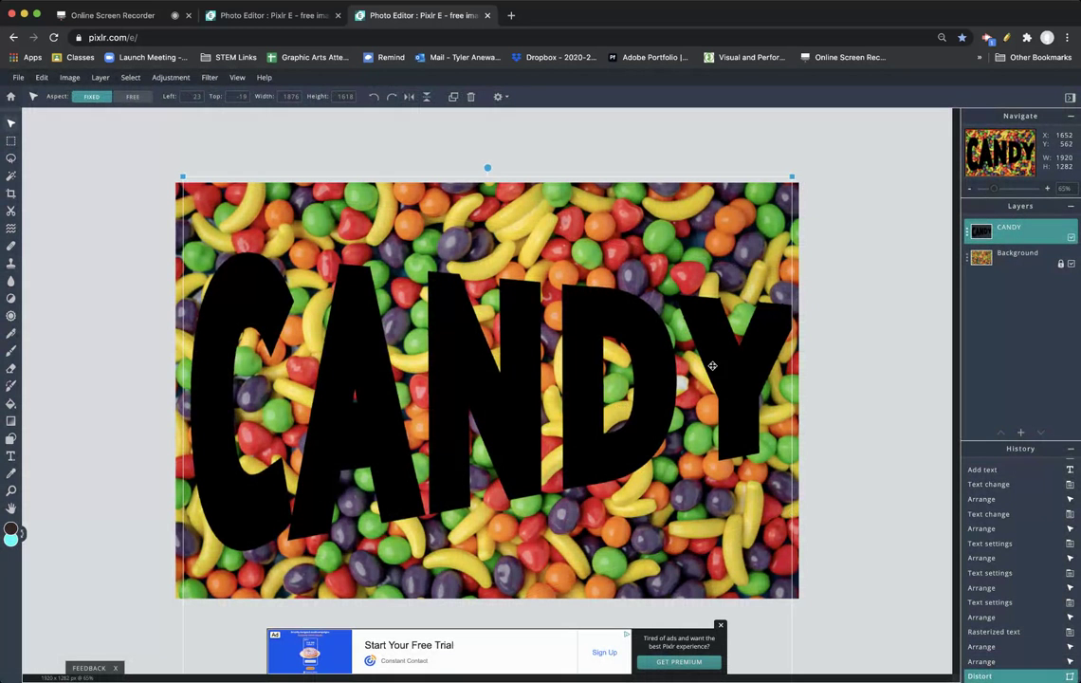
- Try selecting the letters of the CANDY layer one by one with the Wand tool, and clear the selection
click(1008, 266)
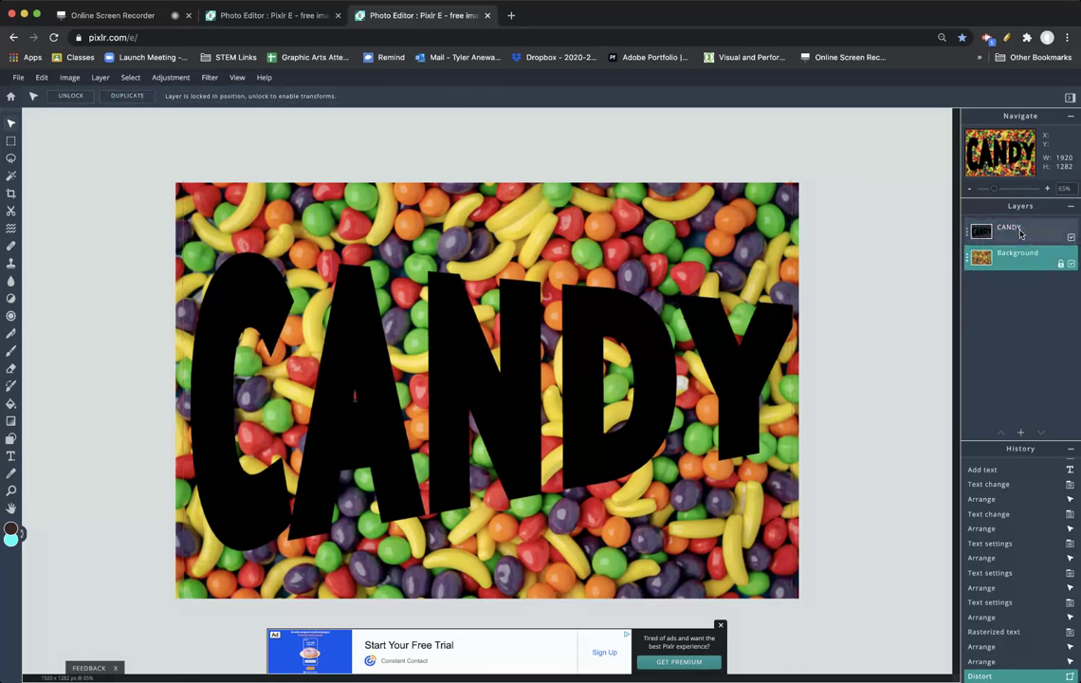
click(986, 231)
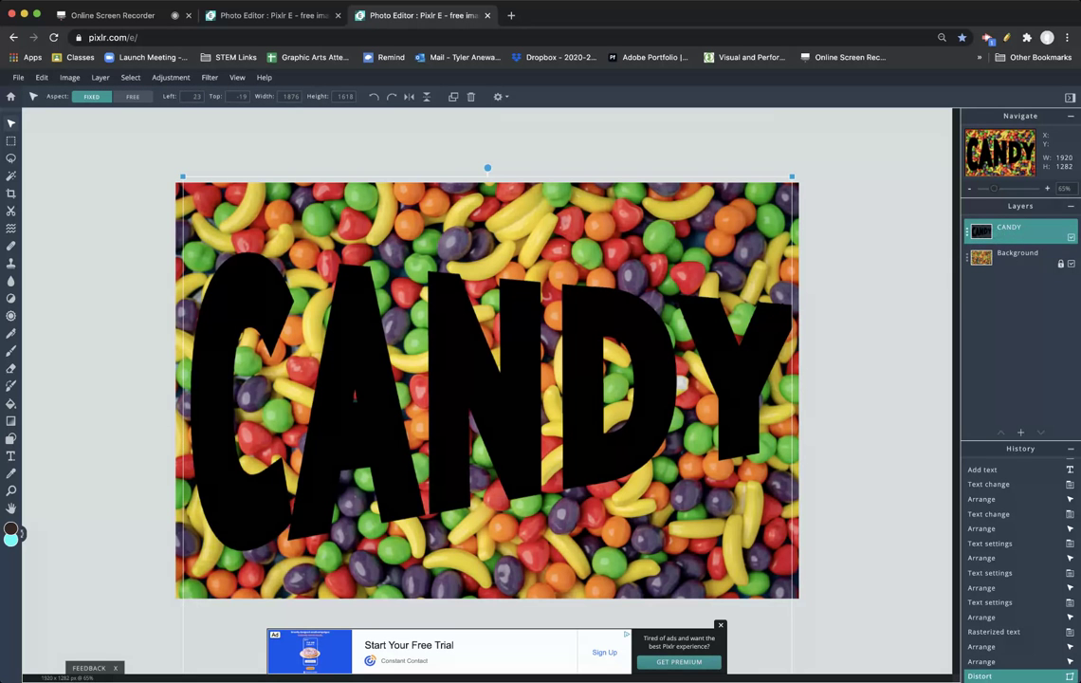
click(10, 178)
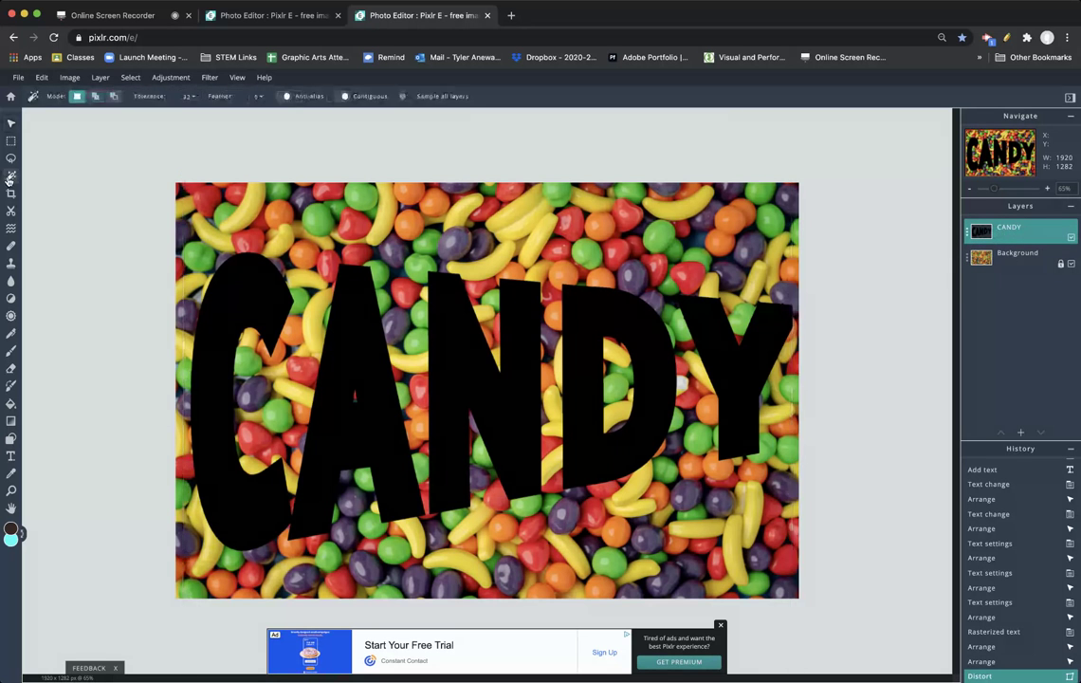
click(219, 319)
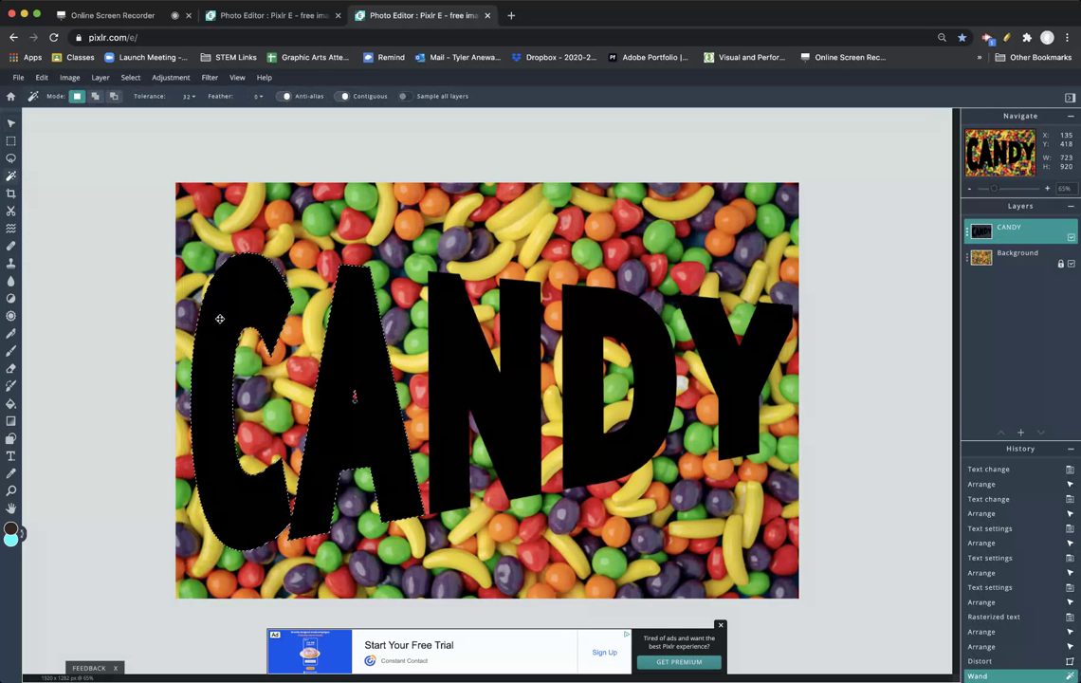
shift+click(446, 356)
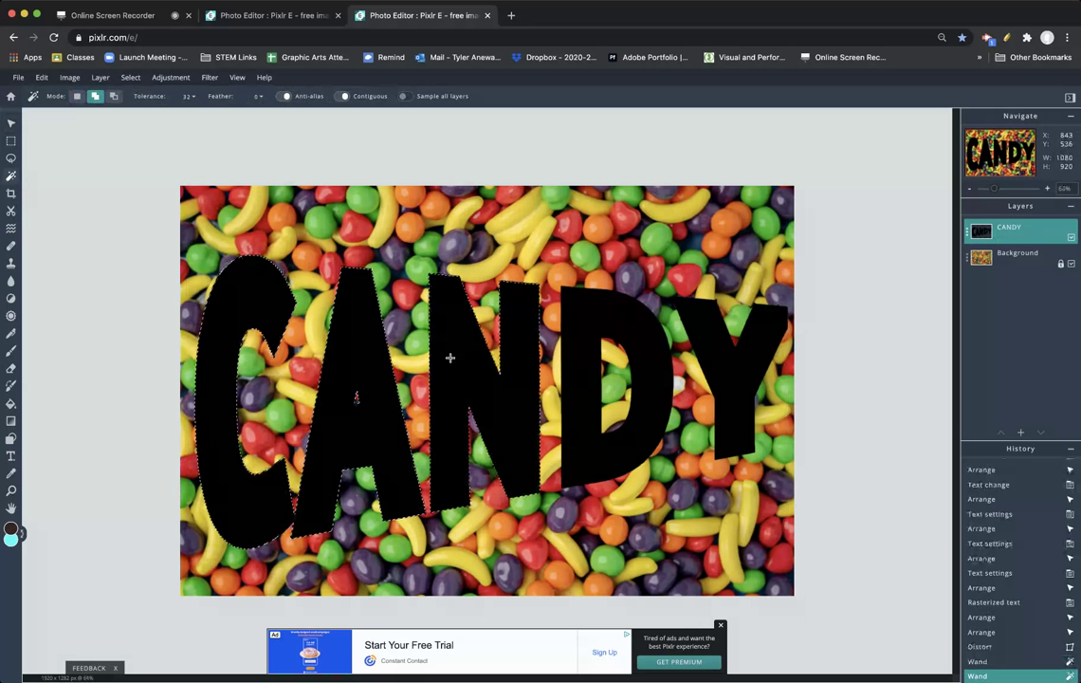
shift+click(576, 342)
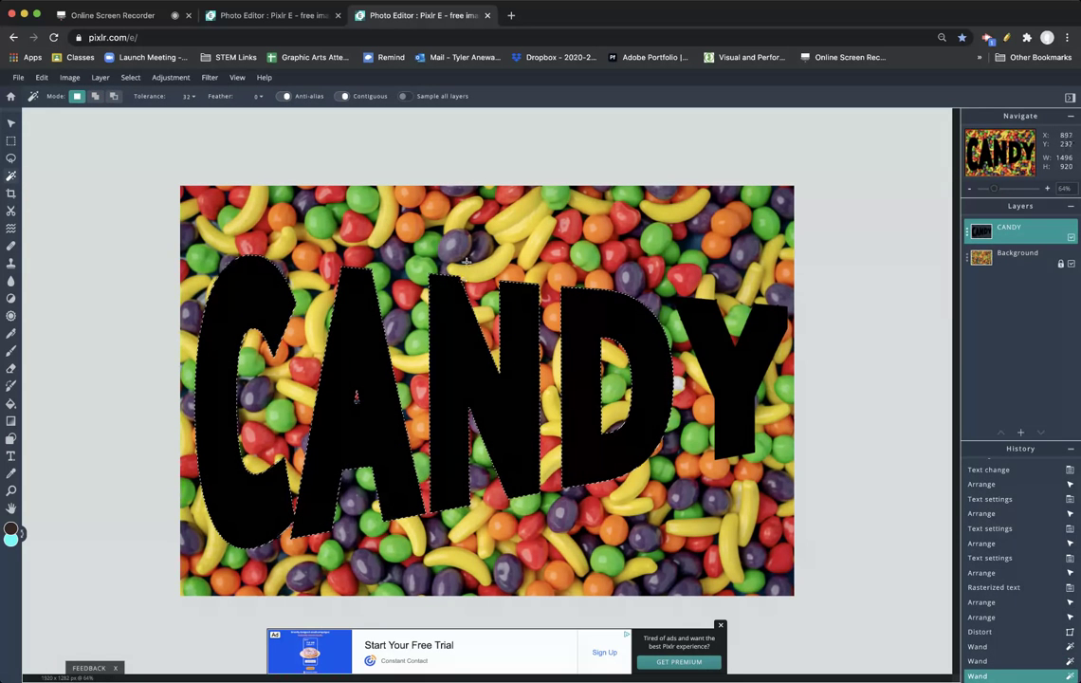
key(super+d)
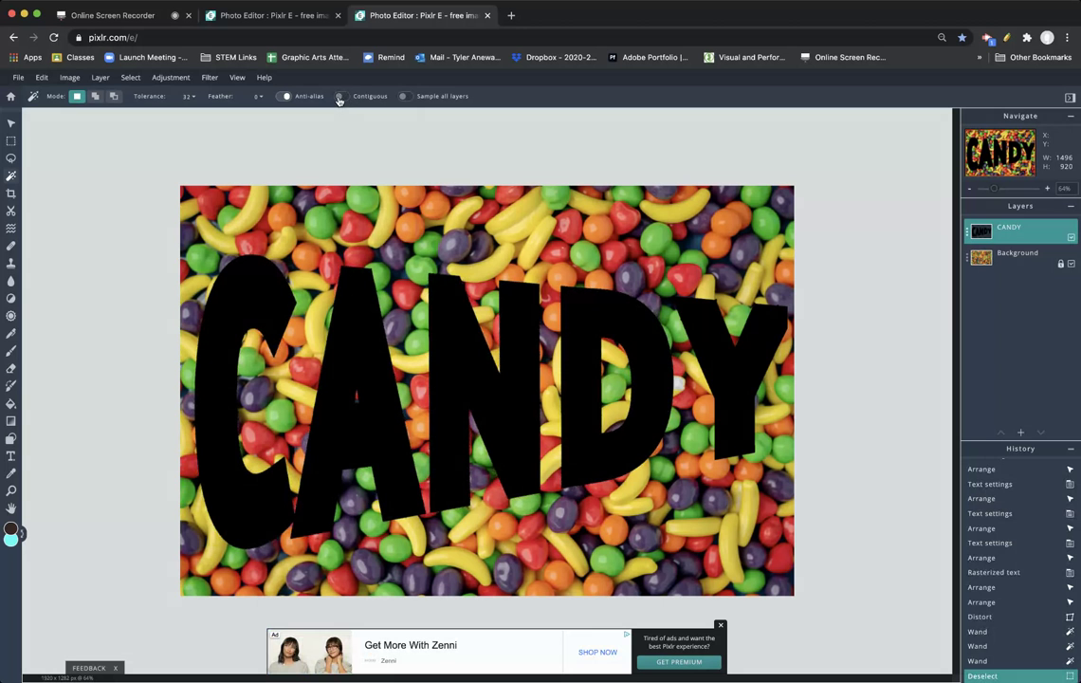
- Turn off Contiguous for the Wand and select the entire transparent area around the CANDY letters
click(442, 326)
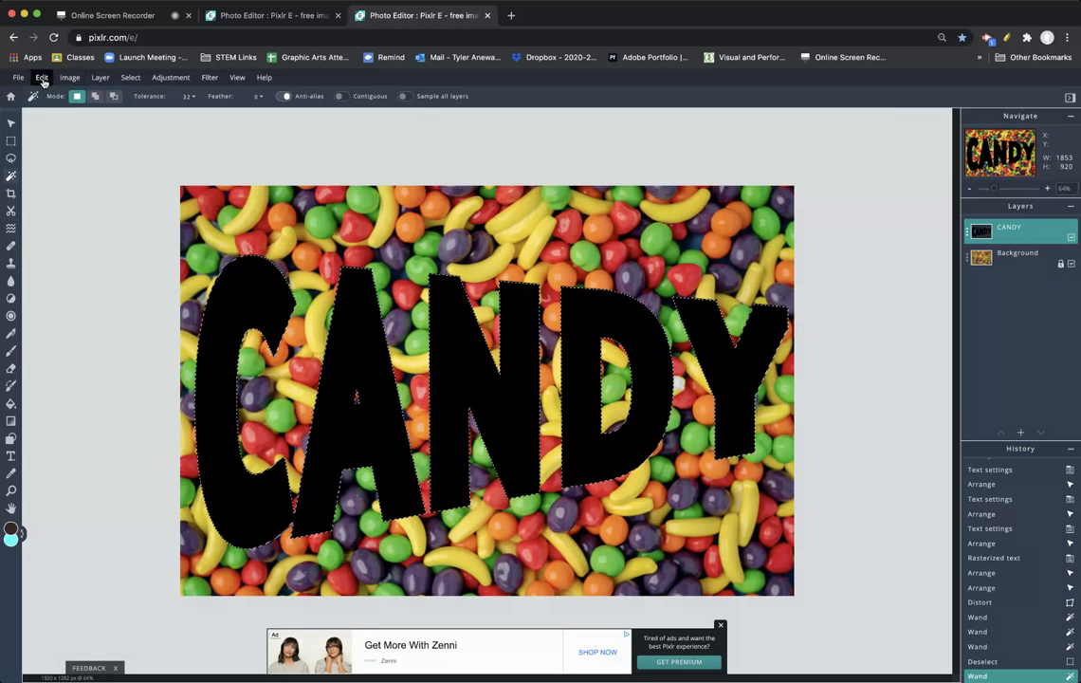
click(129, 76)
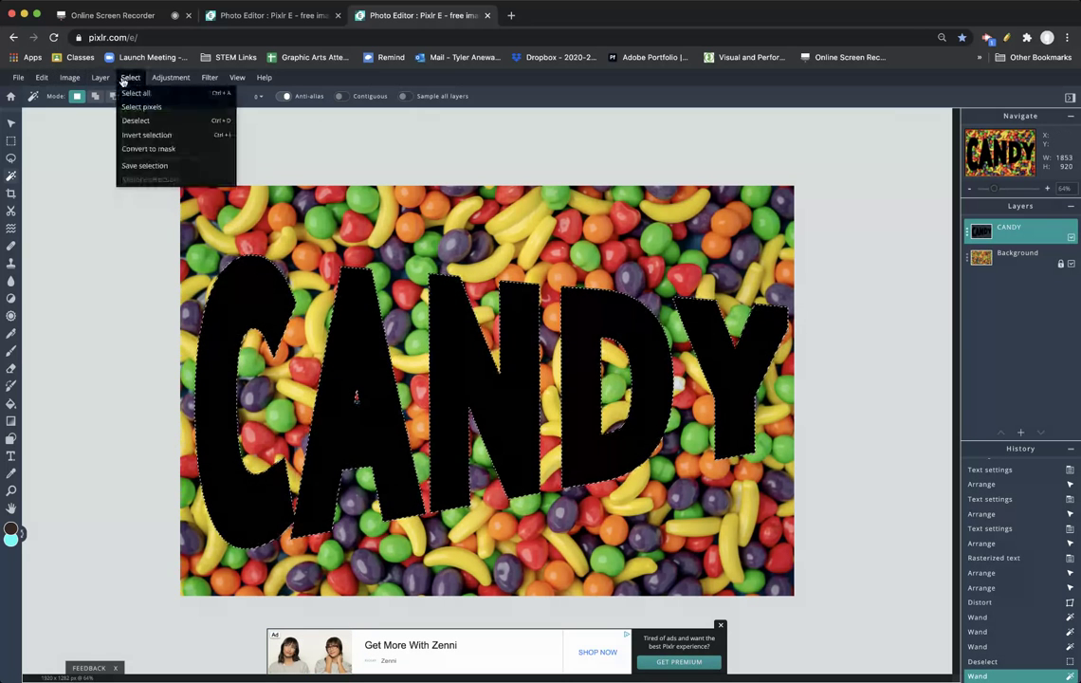
click(148, 135)
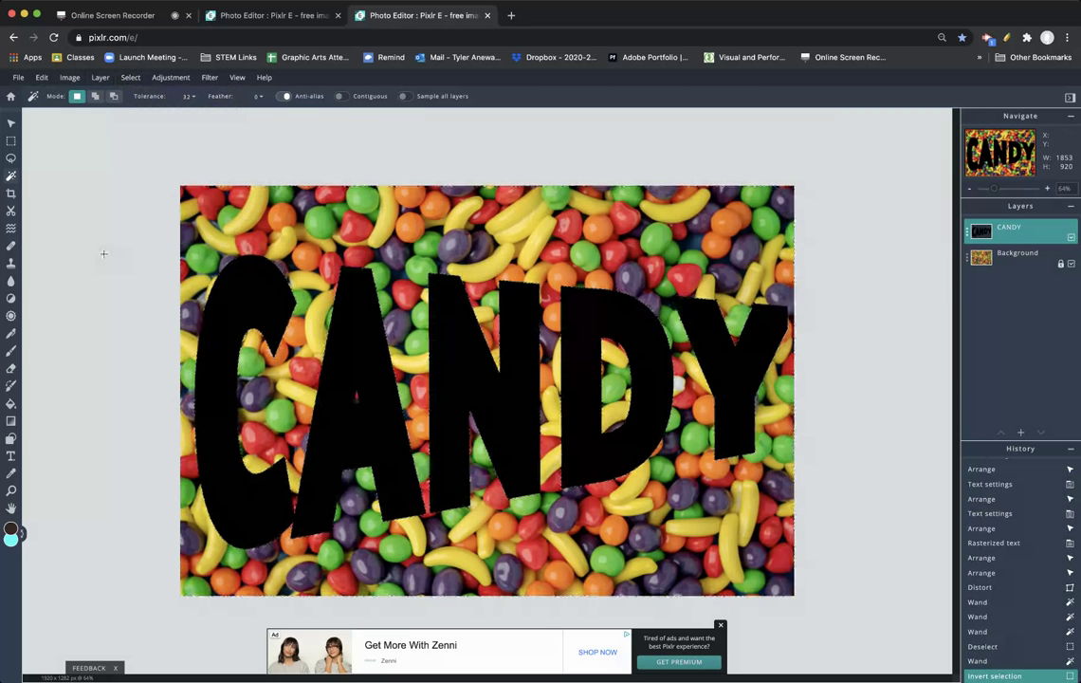
click(447, 220)
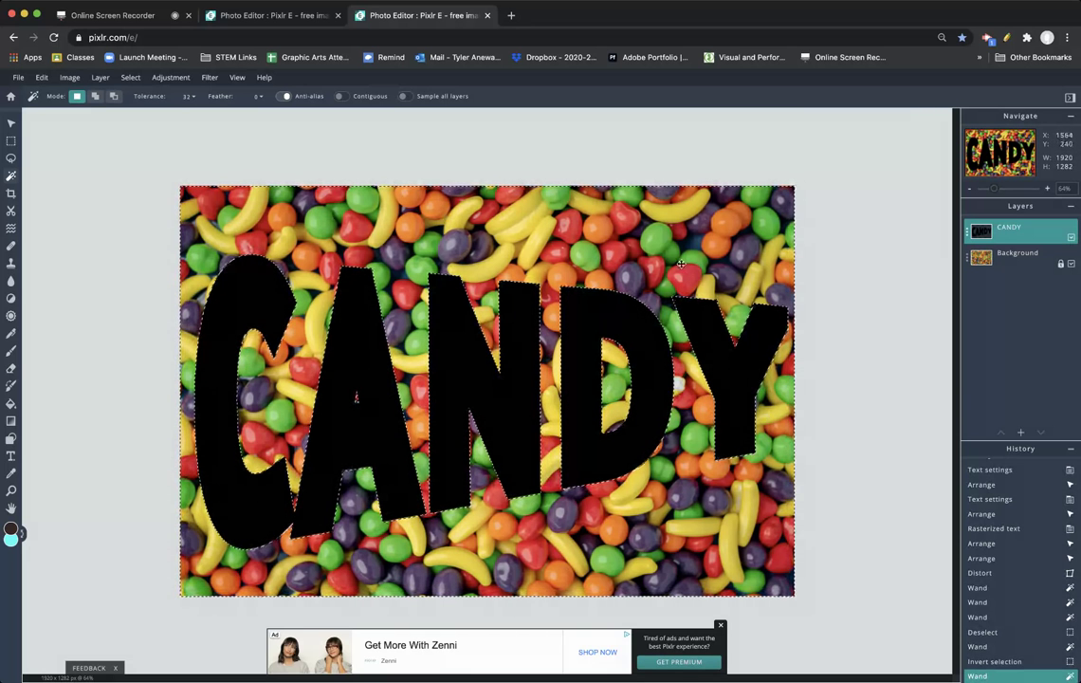
- Erase the selected area of the Background layer with a 999 px eraser at 0% softness, and clear the selection
click(1017, 262)
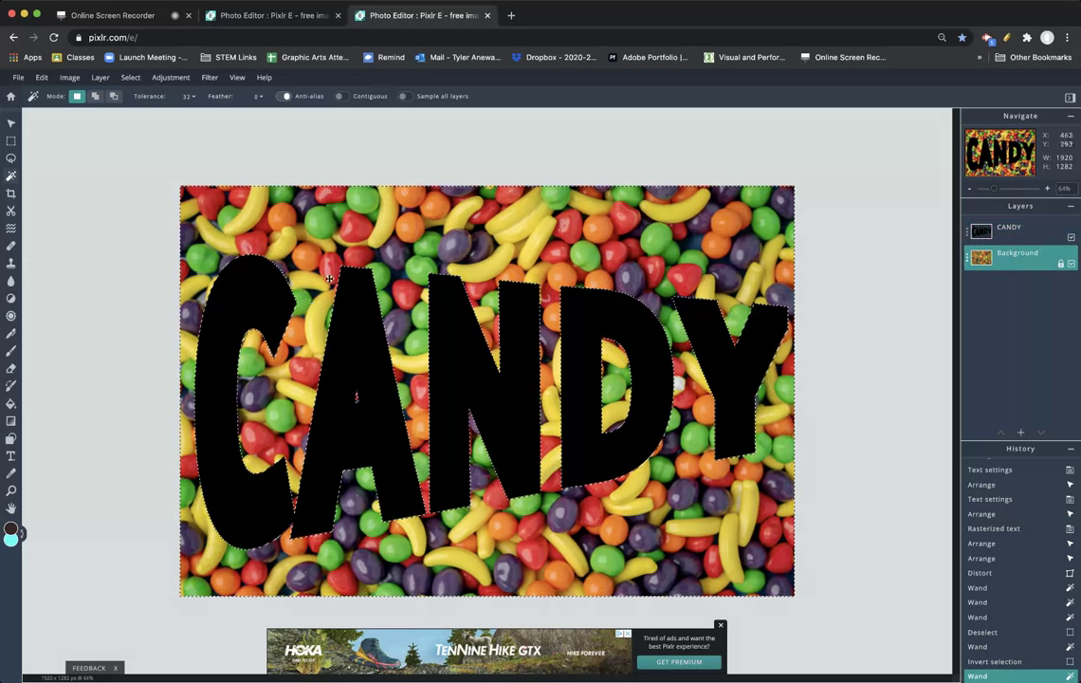
click(12, 374)
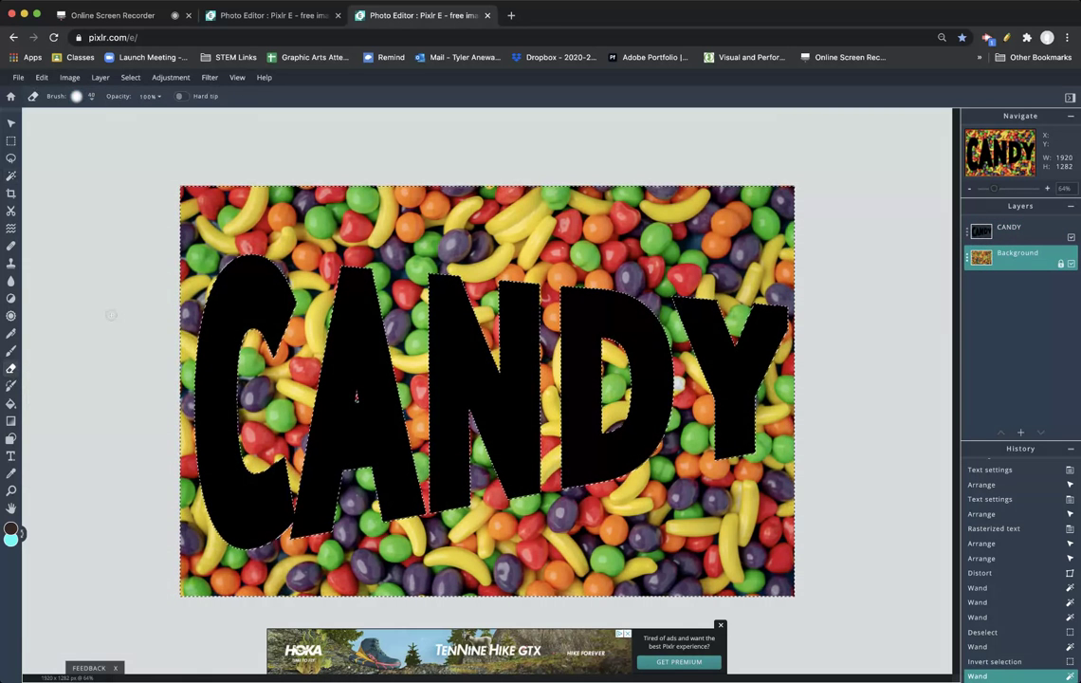
click(91, 97)
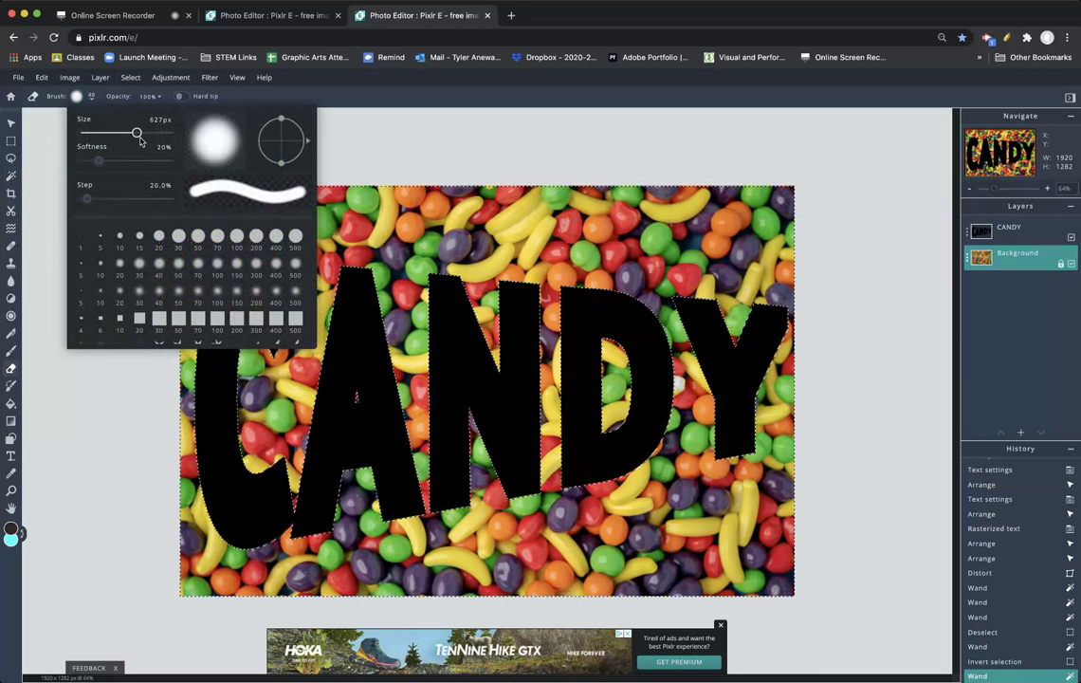
drag(99, 164, 79, 162)
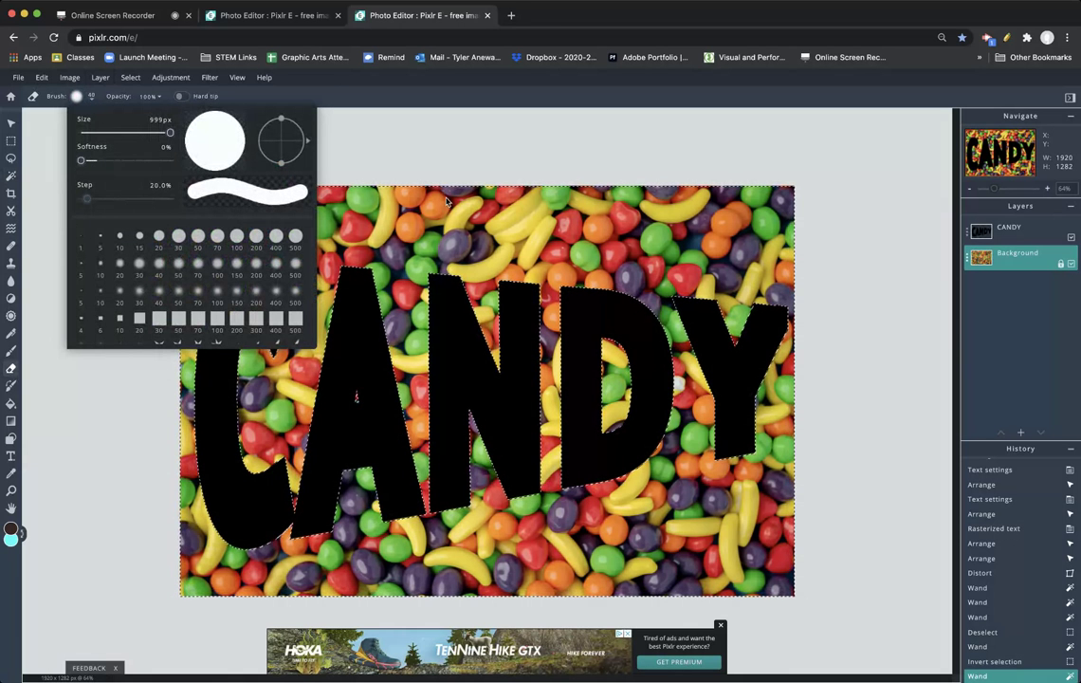
mouse_move(370, 273)
mouse_down()
mouse_move(284, 251)
mouse_move(234, 411)
mouse_move(257, 517)
mouse_move(792, 514)
mouse_move(760, 314)
mouse_move(568, 236)
mouse_move(820, 322)
mouse_move(767, 394)
mouse_move(446, 219)
mouse_up()
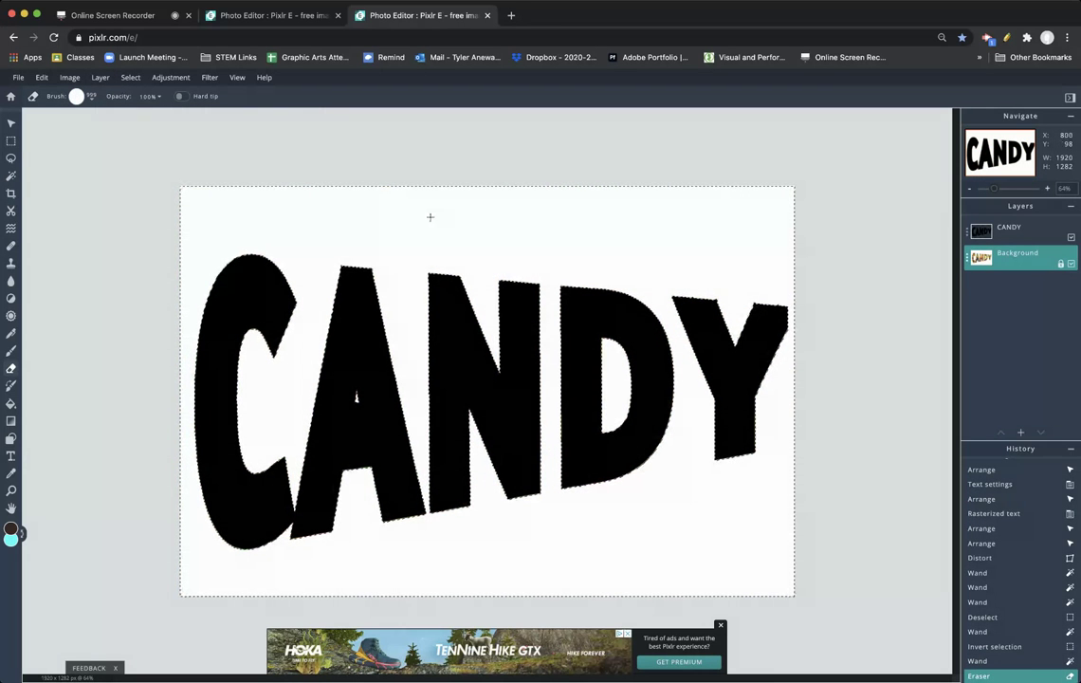
click(13, 122)
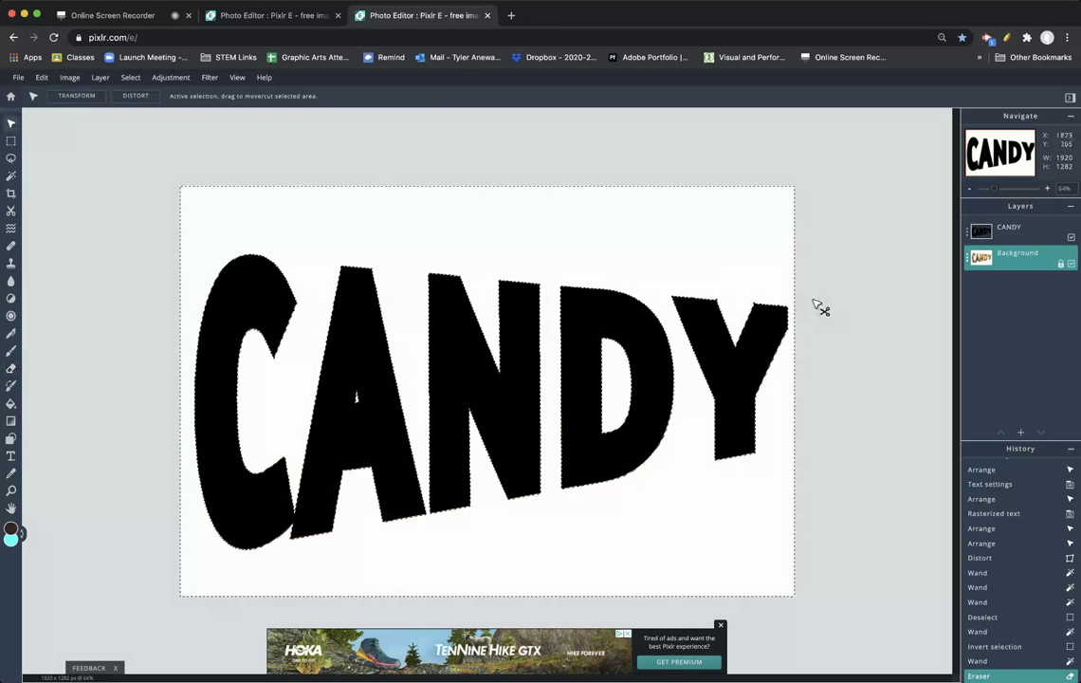
key(super+d)
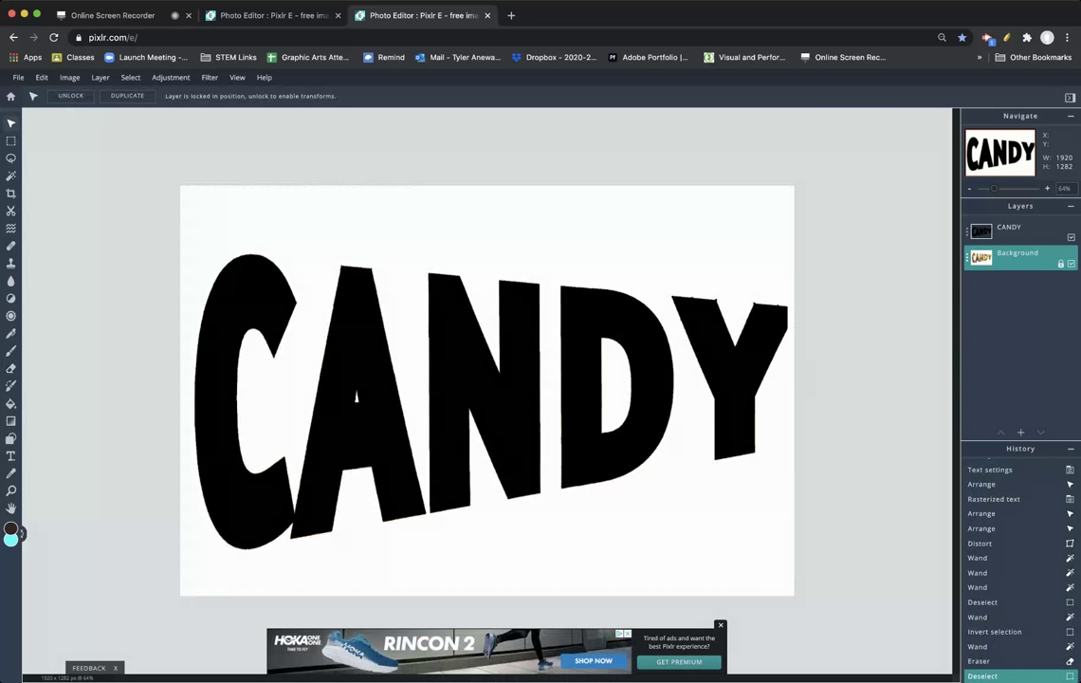
- Hide the black CANDY layer to reveal the photo-filled letters, toggling its visibility once to compare
click(996, 242)
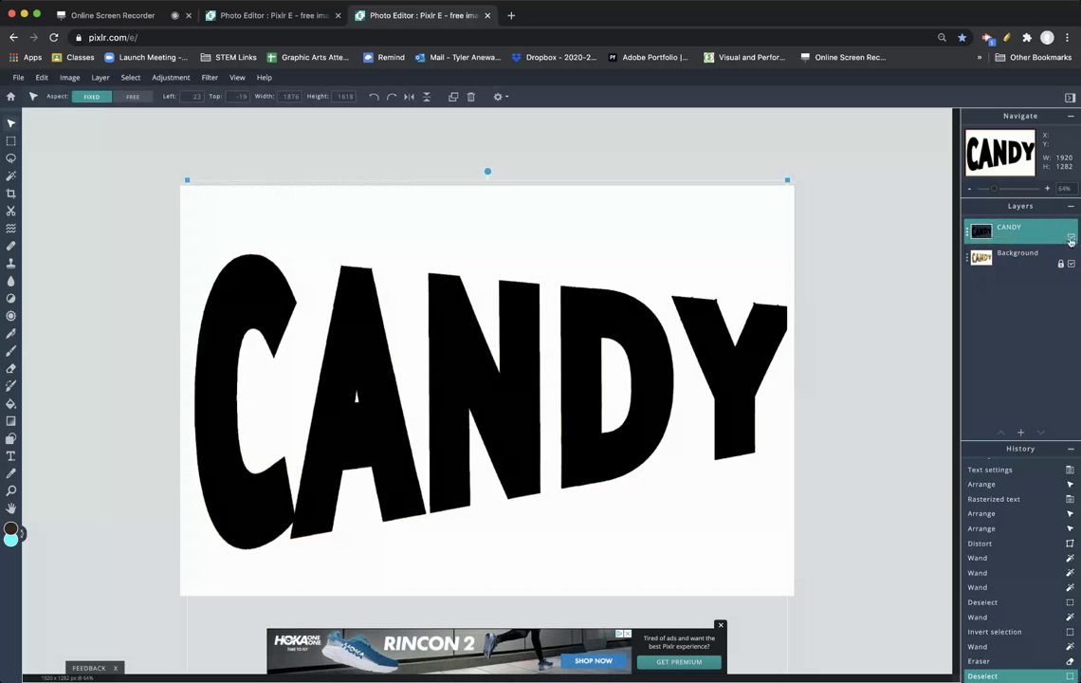
click(1071, 238)
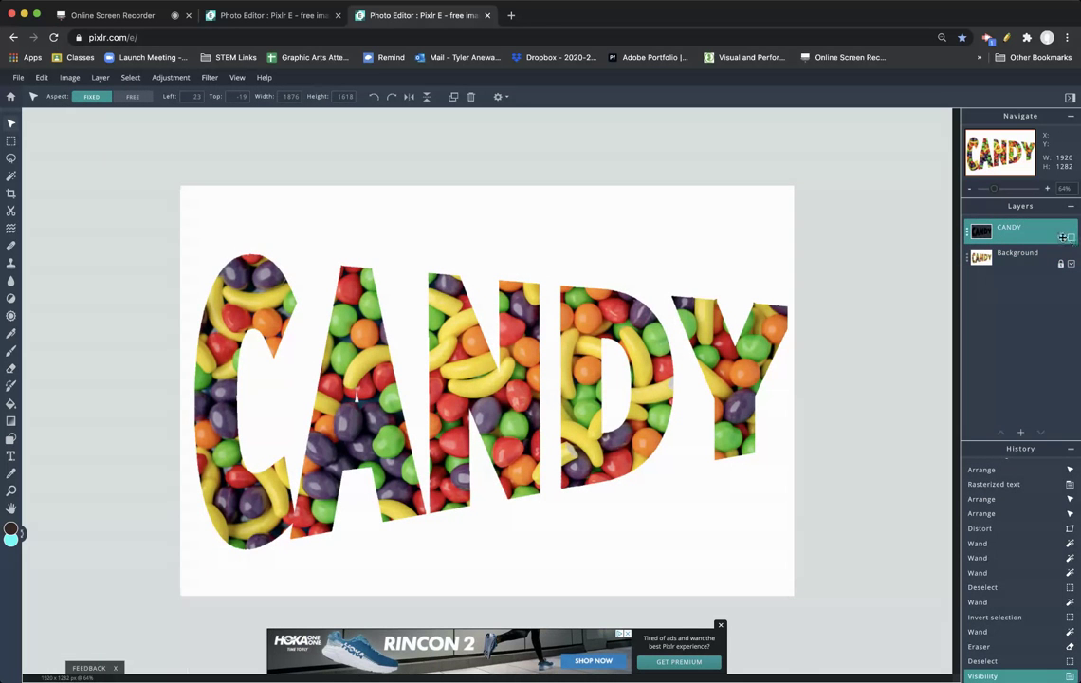
click(1071, 238)
click(1071, 238)
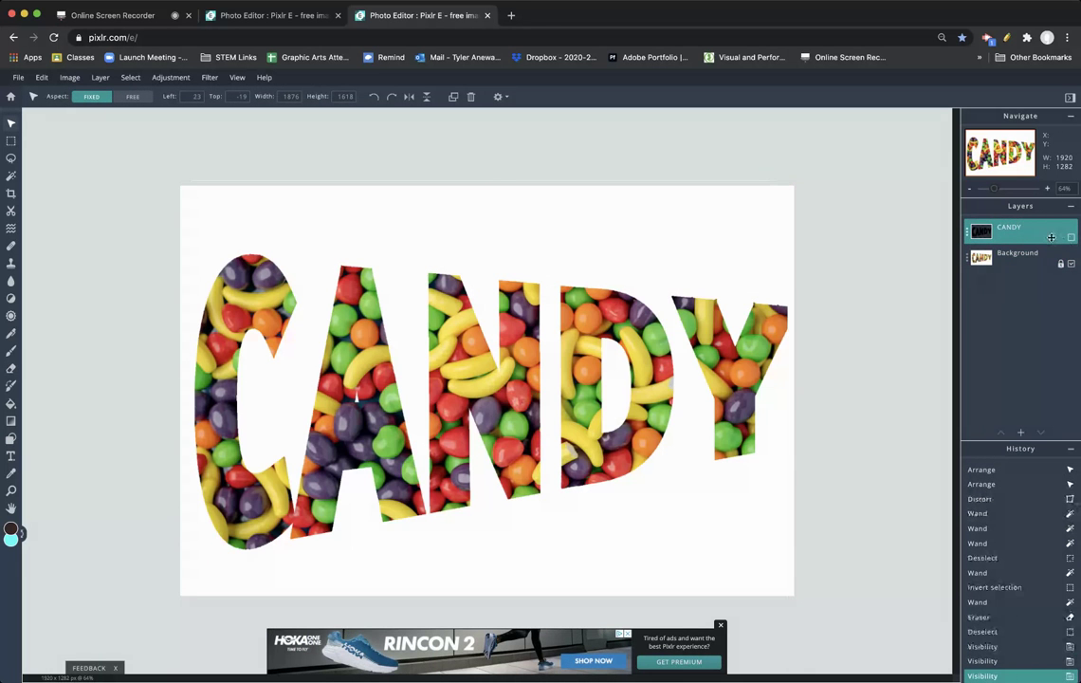
- Add an empty layer to the document
click(1011, 263)
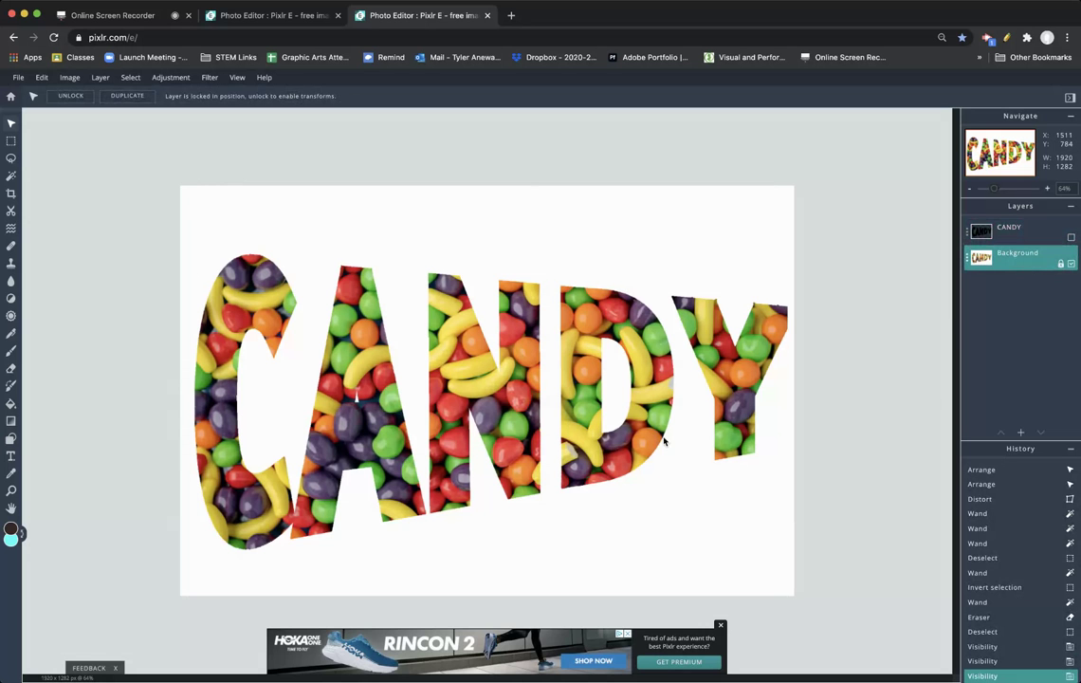
click(1021, 432)
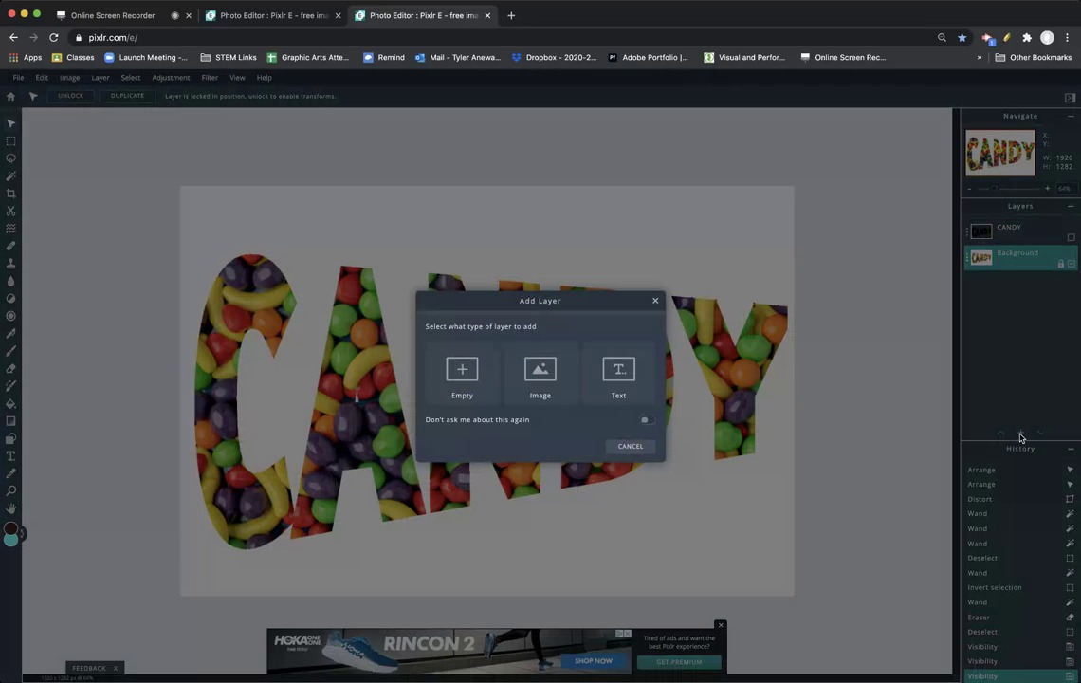
click(462, 381)
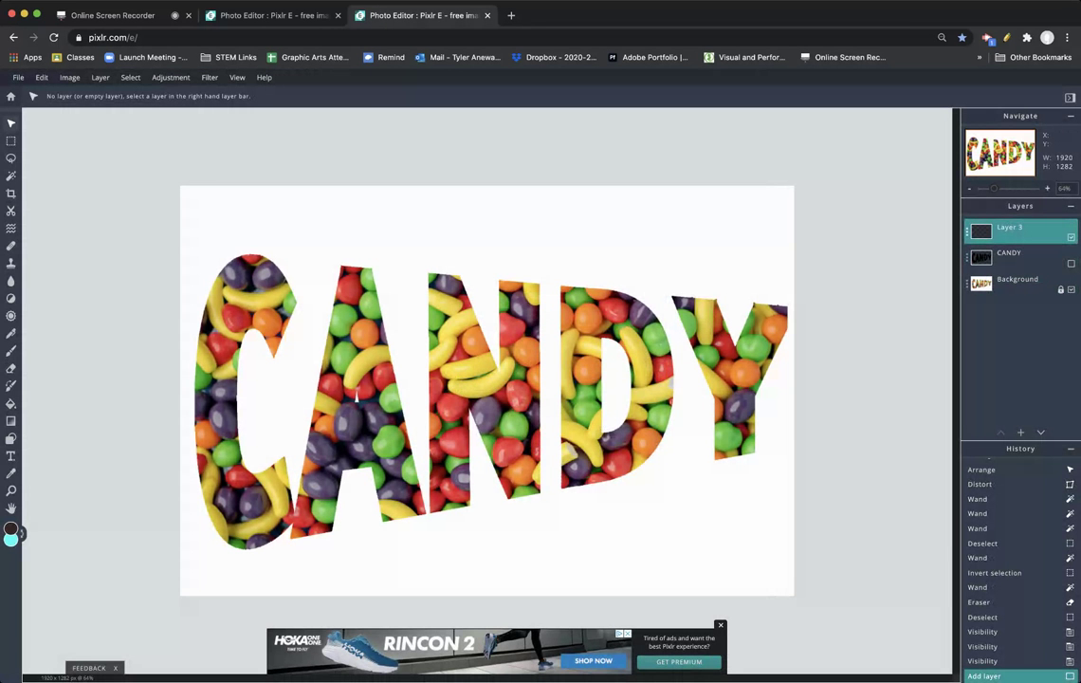
- Set the foreground colour to black (#000000) and flood the empty Layer 3 with it using the Fill tool
click(10, 529)
click(426, 439)
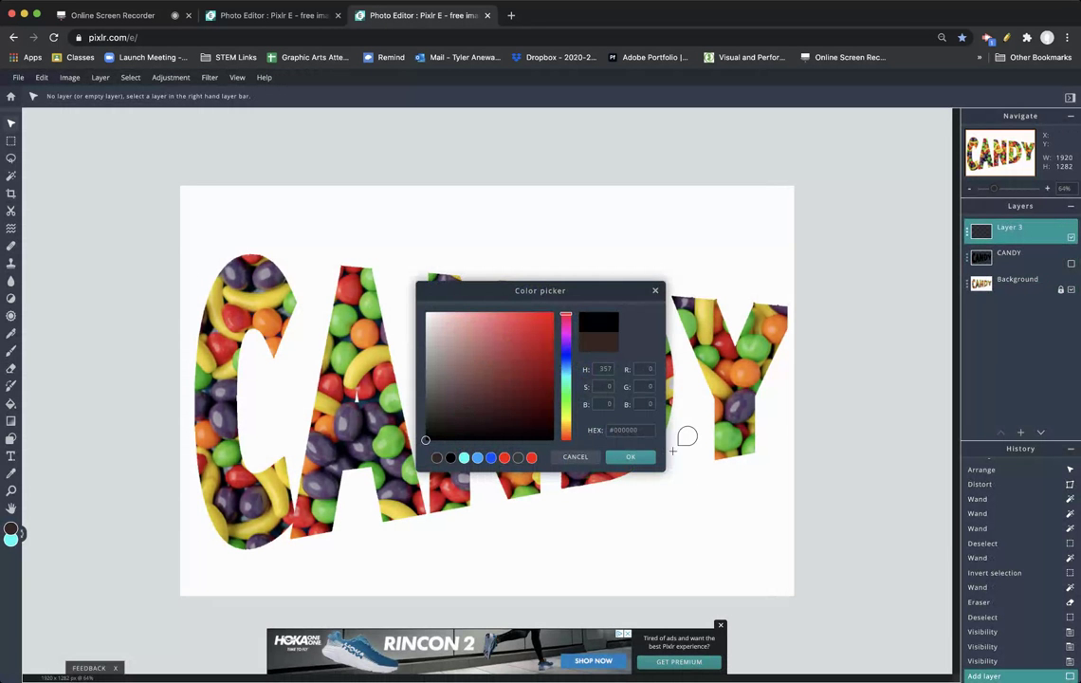
click(631, 459)
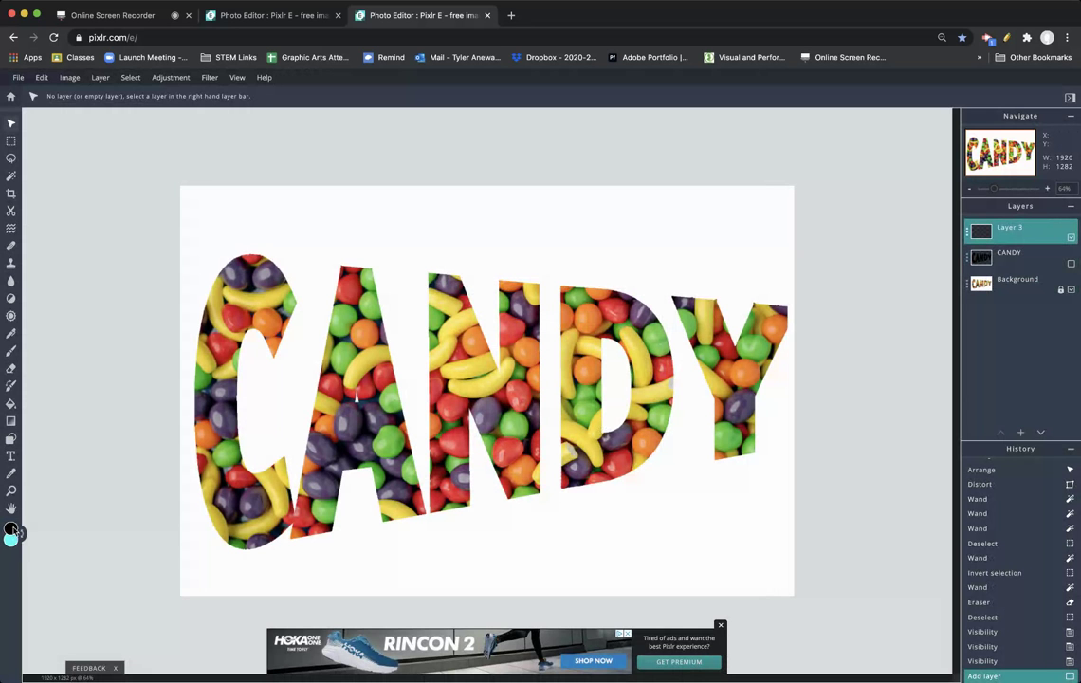
click(10, 404)
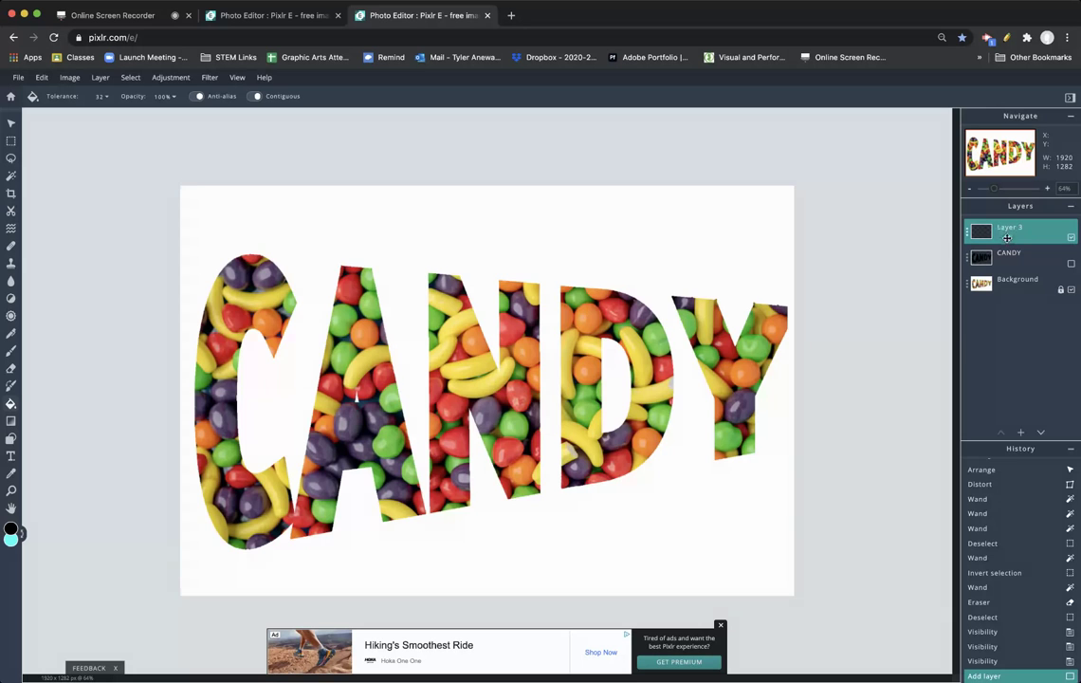
click(401, 248)
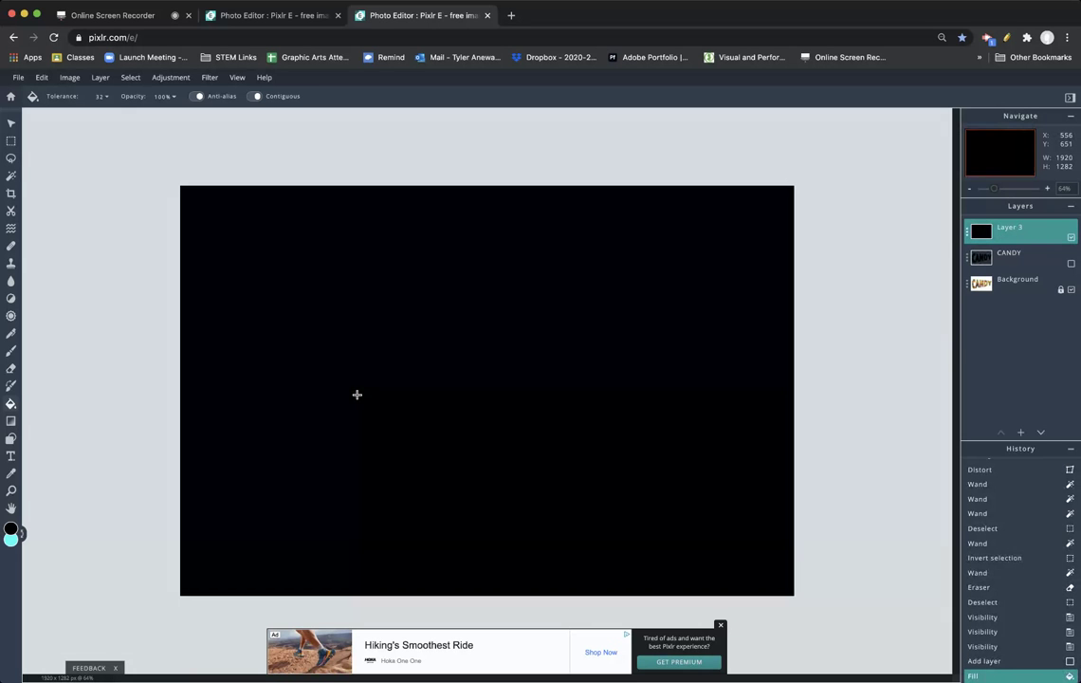
- Unlock the Background layer and move it to the top of the layer stack, above Layer 3
mouse_move(1021, 230)
mouse_down()
mouse_move(1020, 258)
mouse_move(1025, 233)
mouse_up()
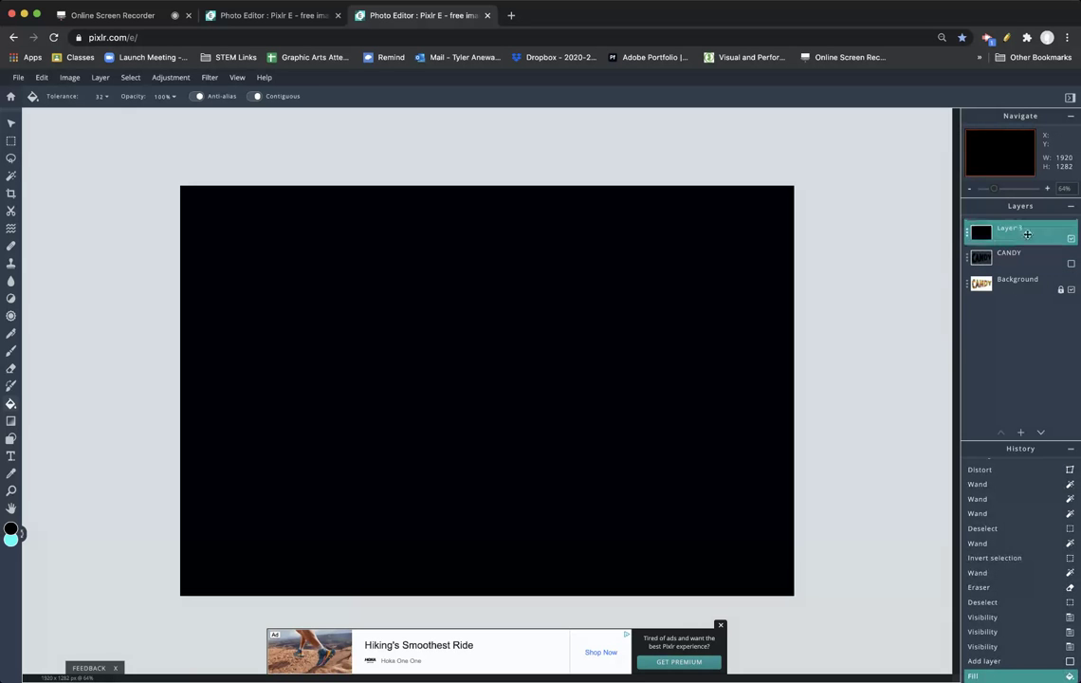
click(1061, 290)
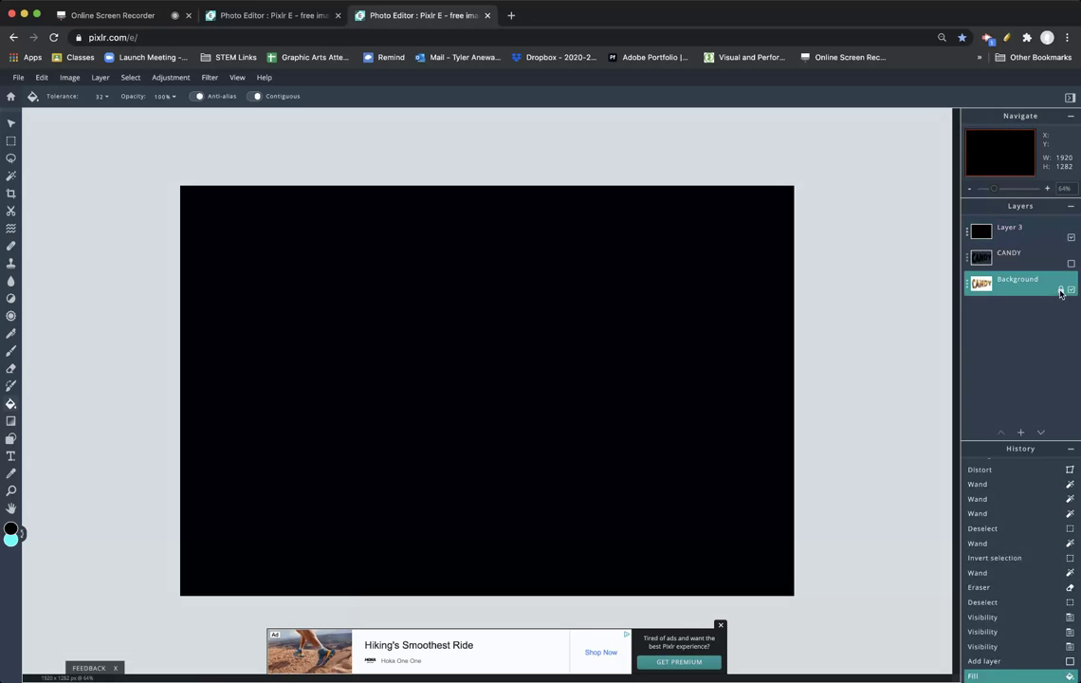
drag(1060, 290, 1036, 228)
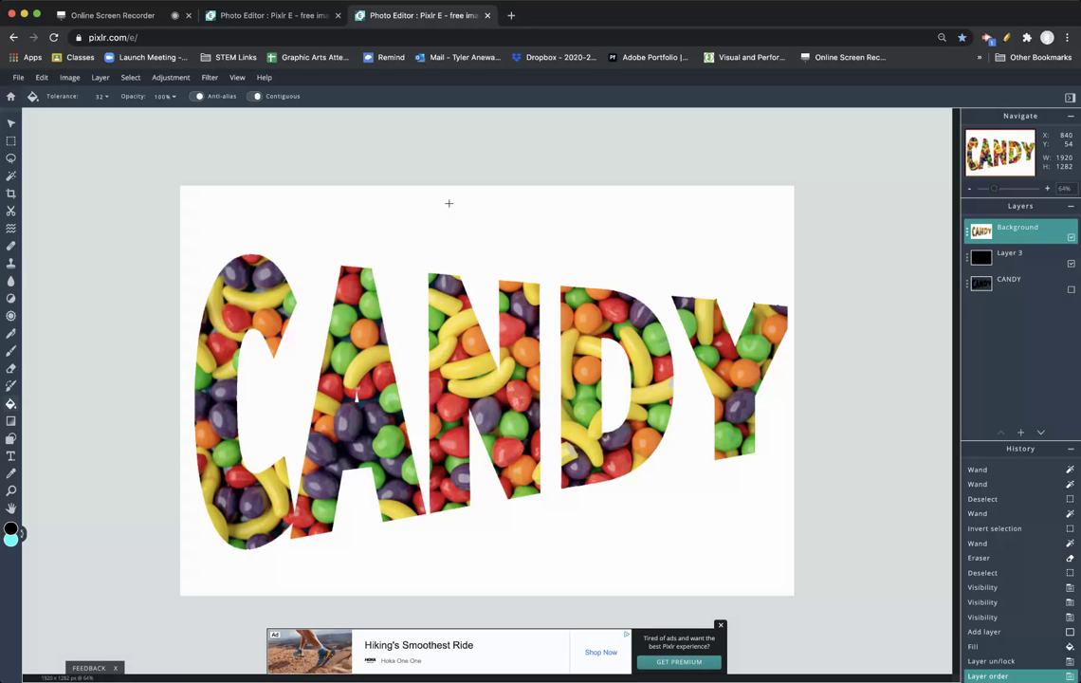
- Select the white area around the letters on the Background layer with the Wand, clear it, and deselect
click(12, 178)
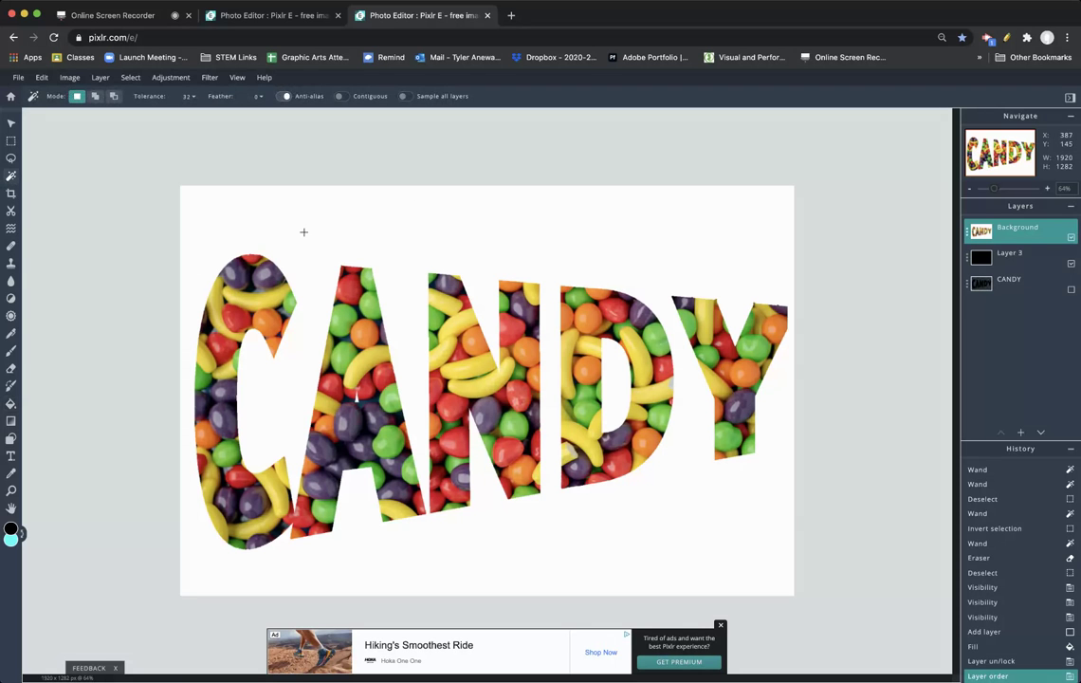
click(559, 209)
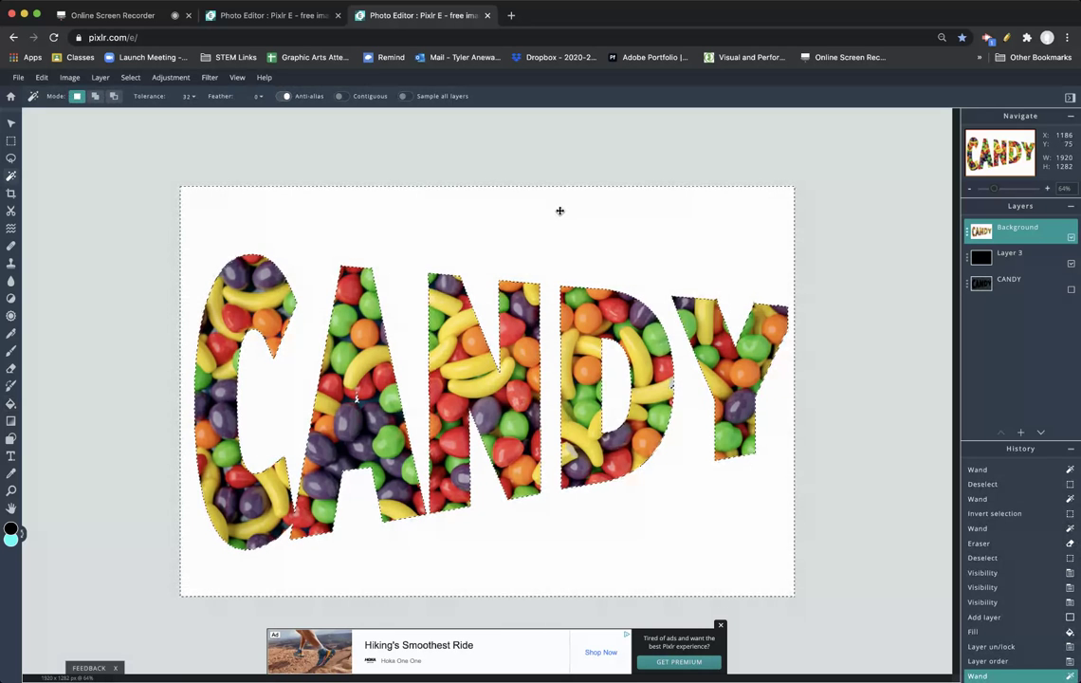
key(Delete)
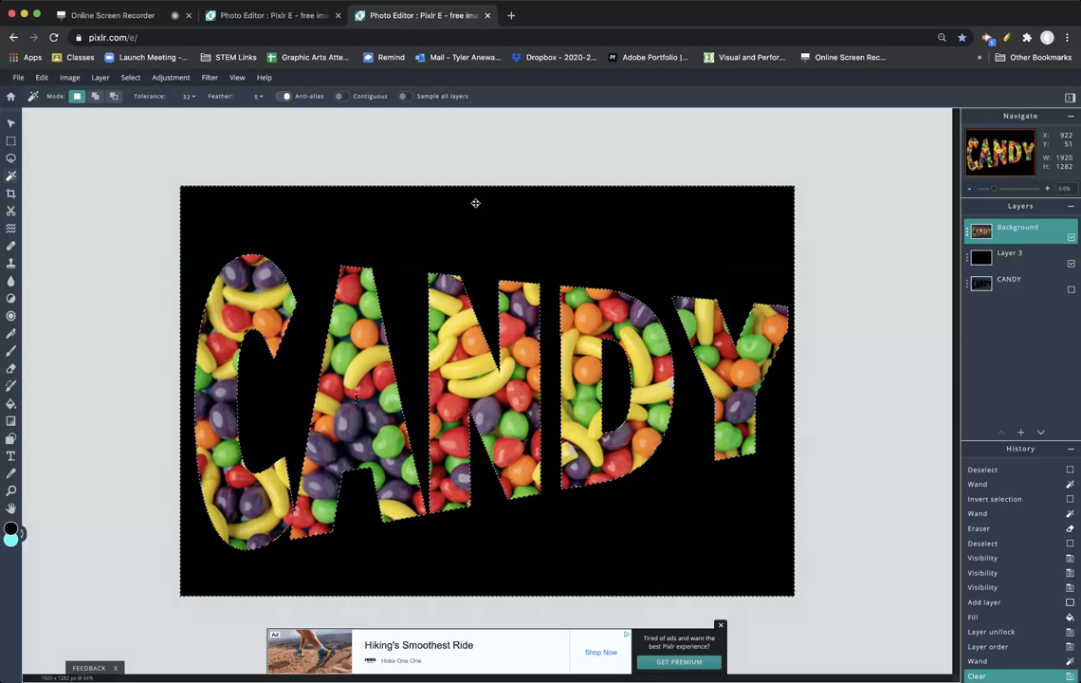
click(42, 77)
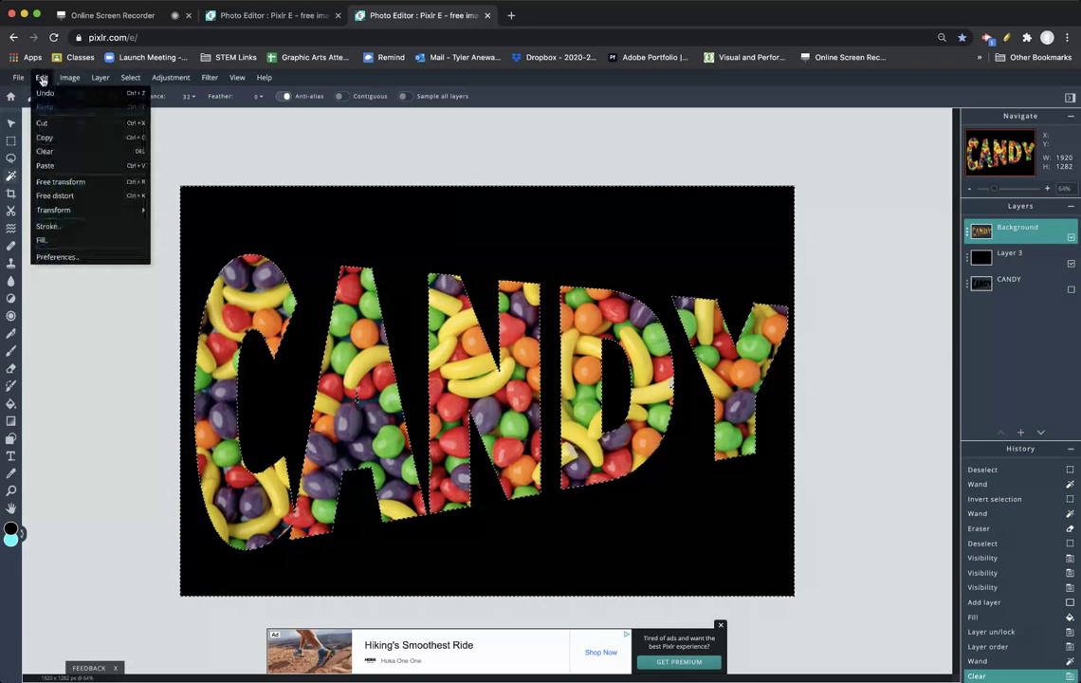
mouse_move(80, 79)
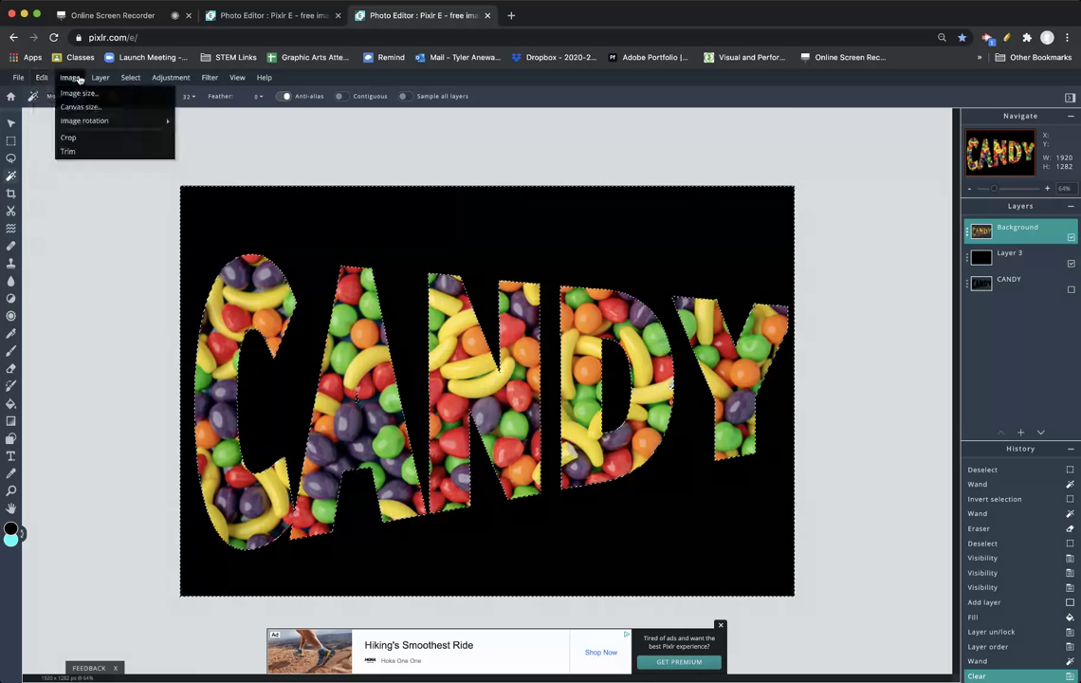
mouse_move(130, 78)
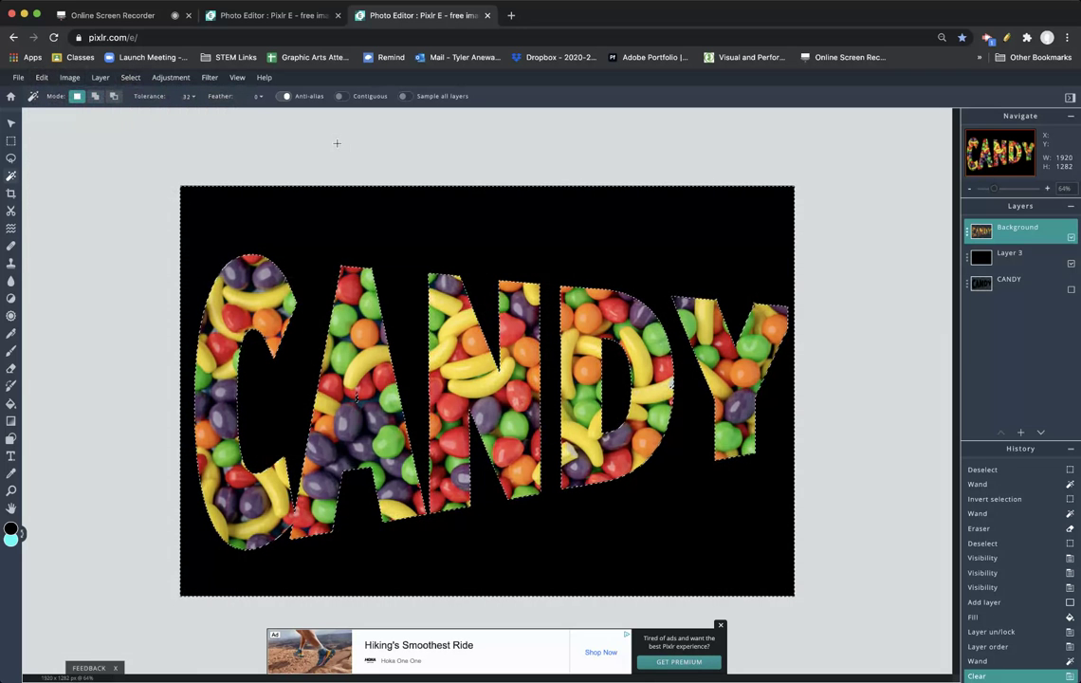
key(super+d)
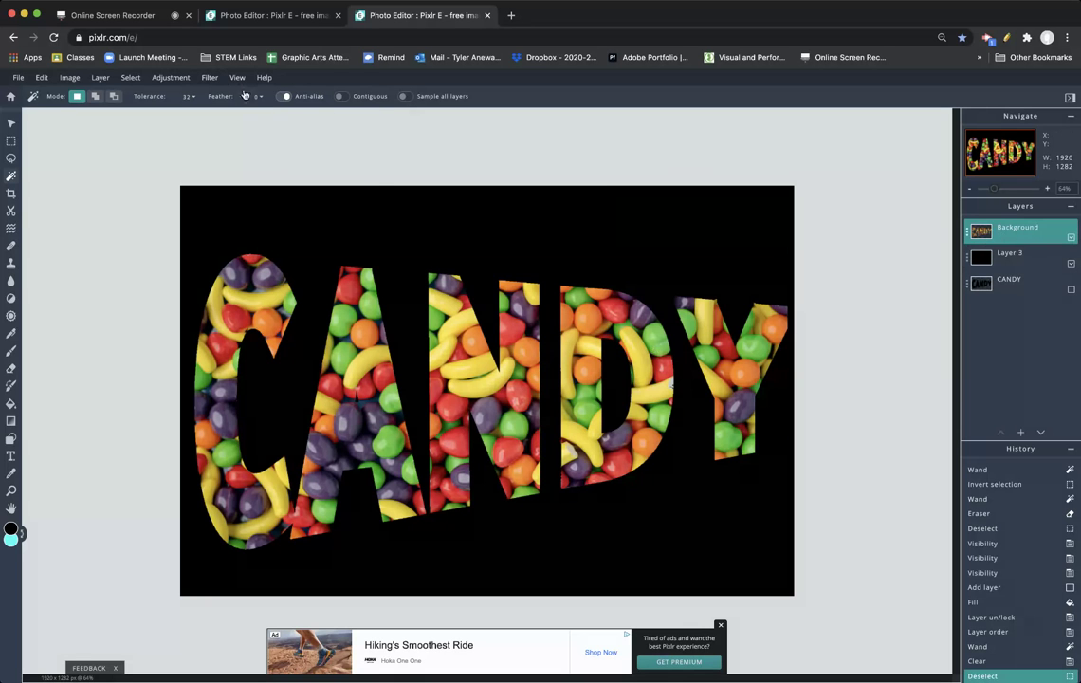
- Start a Drop shadow filter on the CANDY photo letters and set its shadow colour to white
click(210, 79)
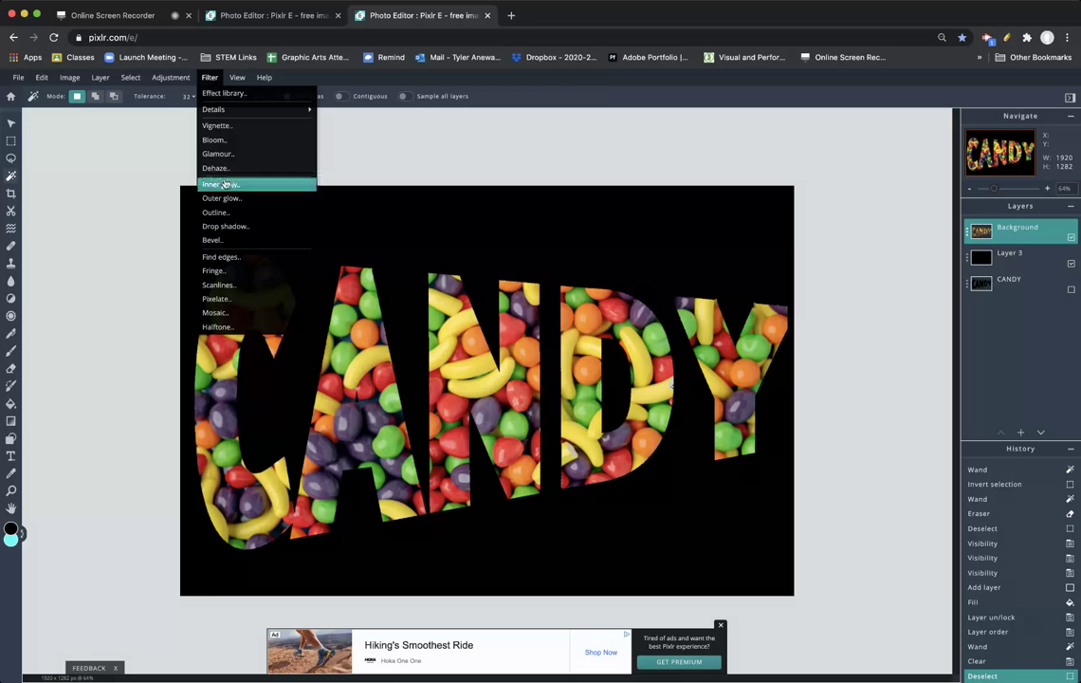
click(225, 227)
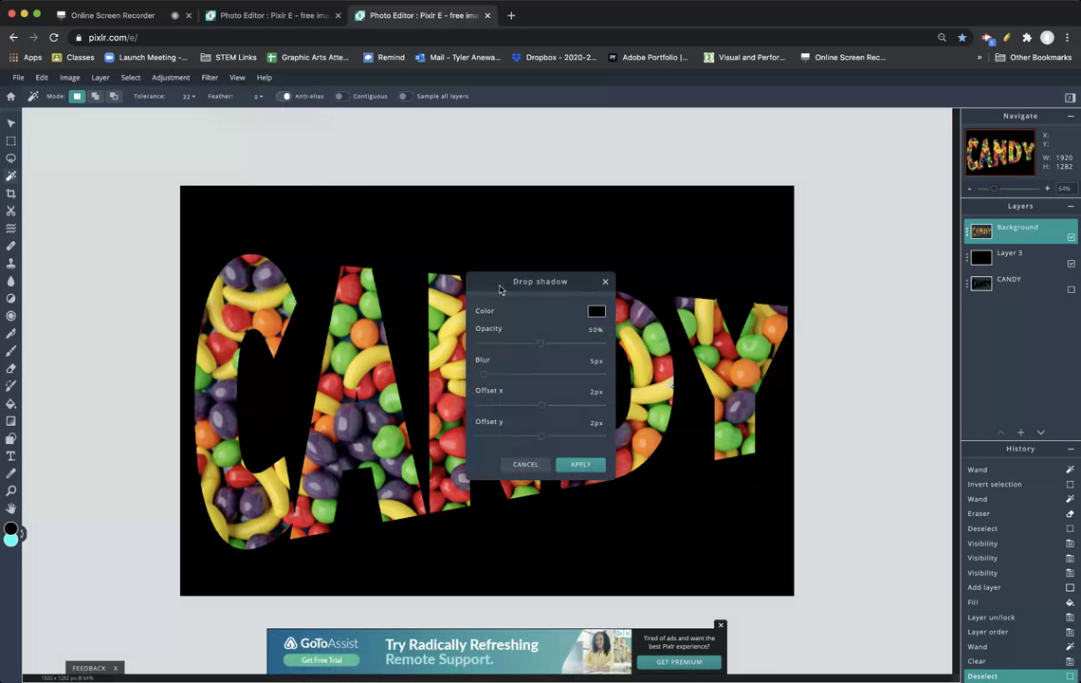
drag(500, 289, 745, 270)
click(841, 291)
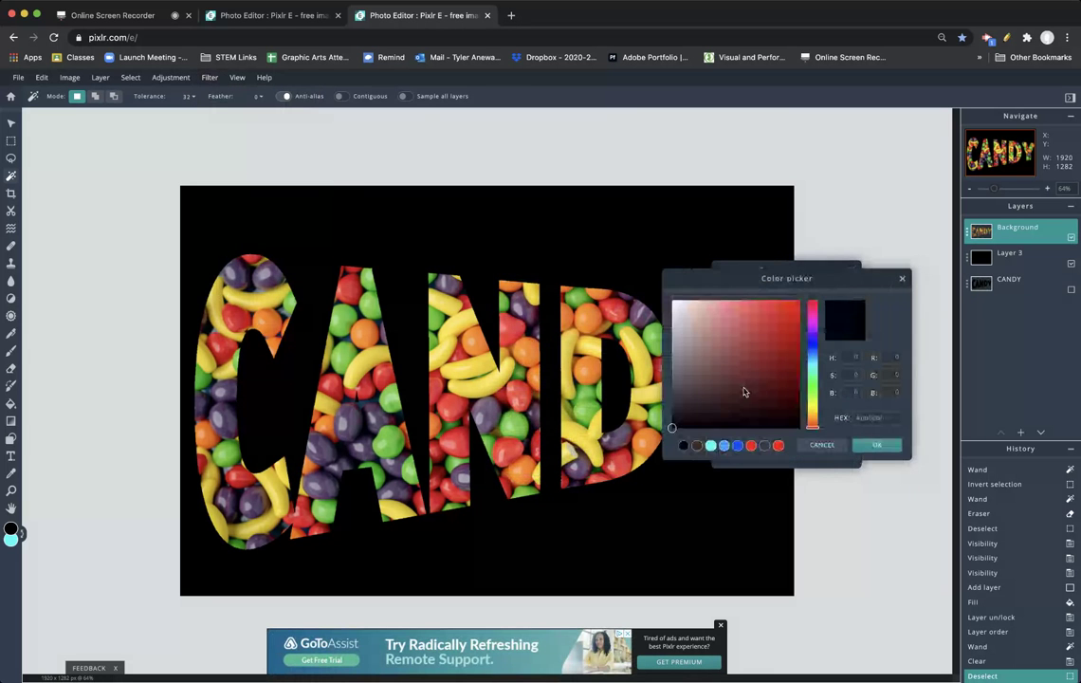
mouse_move(744, 392)
mouse_down()
mouse_move(599, 332)
mouse_move(657, 291)
mouse_up()
click(877, 445)
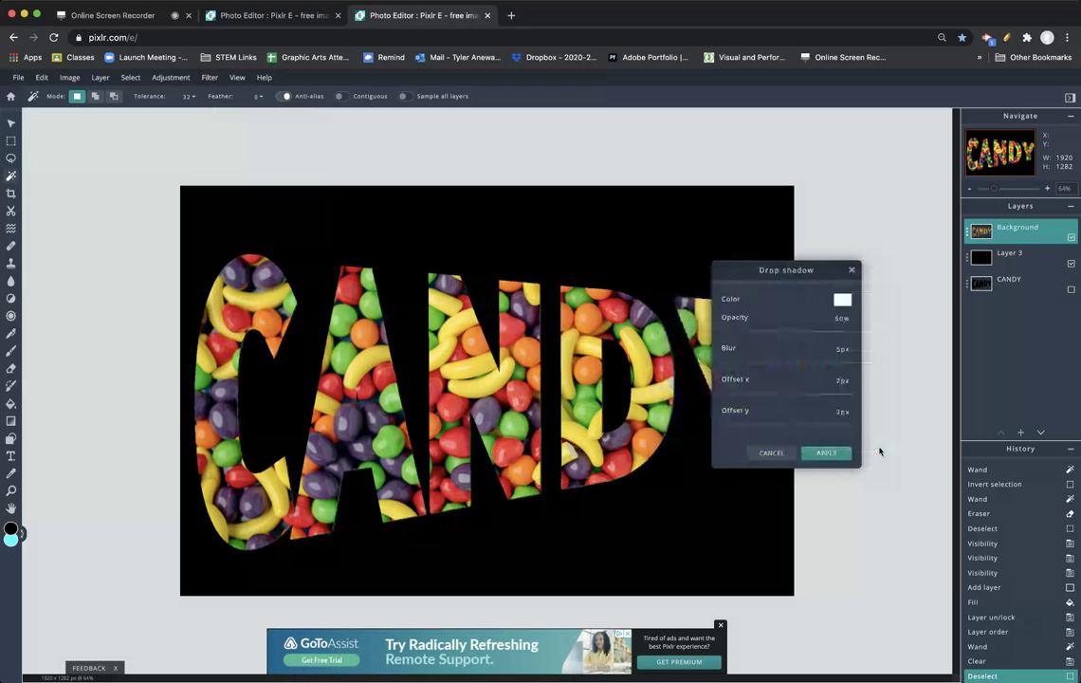
- Apply the drop shadow with 66% opacity, 32 px blur, 29 px horizontal offset and 20 px vertical offset
mouse_move(787, 392)
mouse_down()
mouse_move(800, 393)
mouse_move(796, 424)
mouse_move(803, 394)
mouse_up()
click(796, 396)
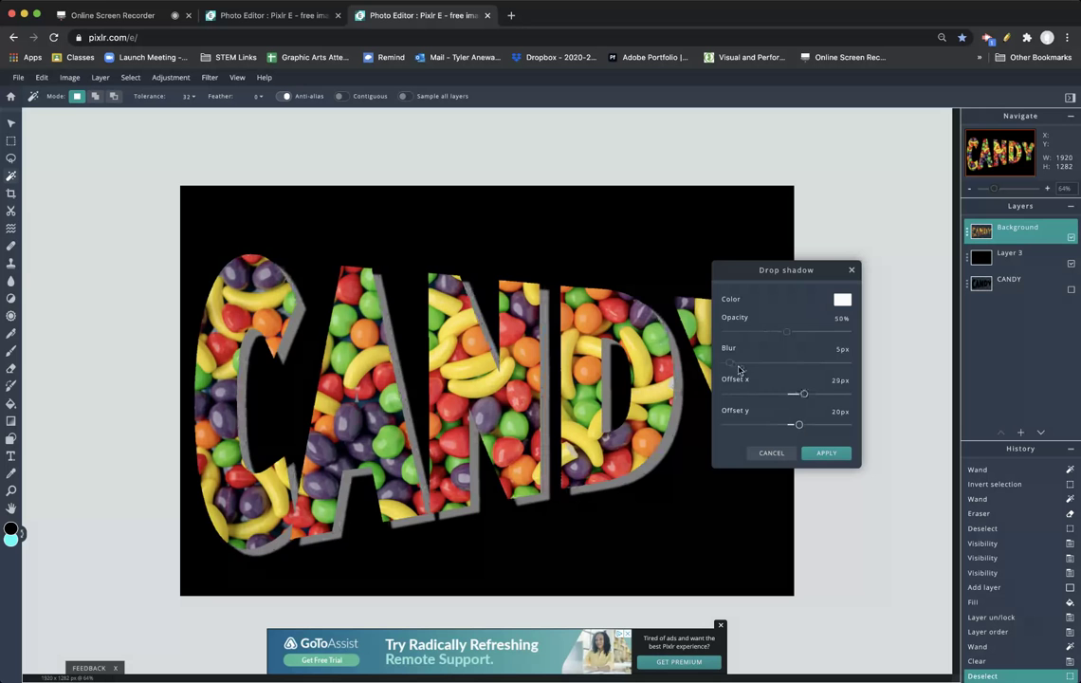
drag(728, 363, 798, 336)
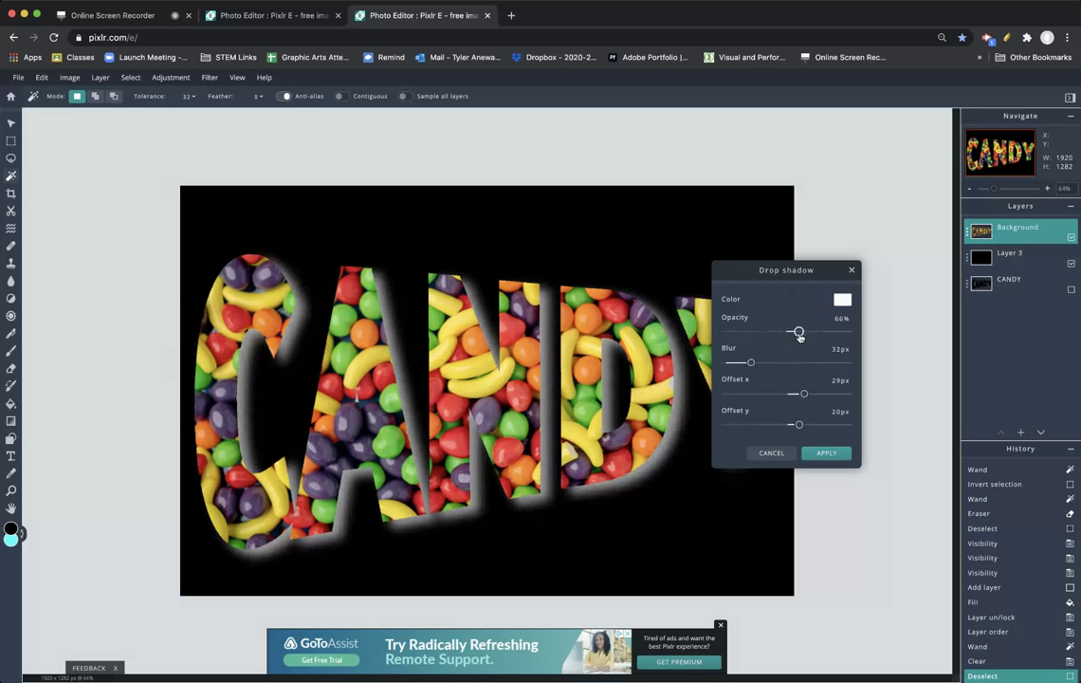
click(824, 454)
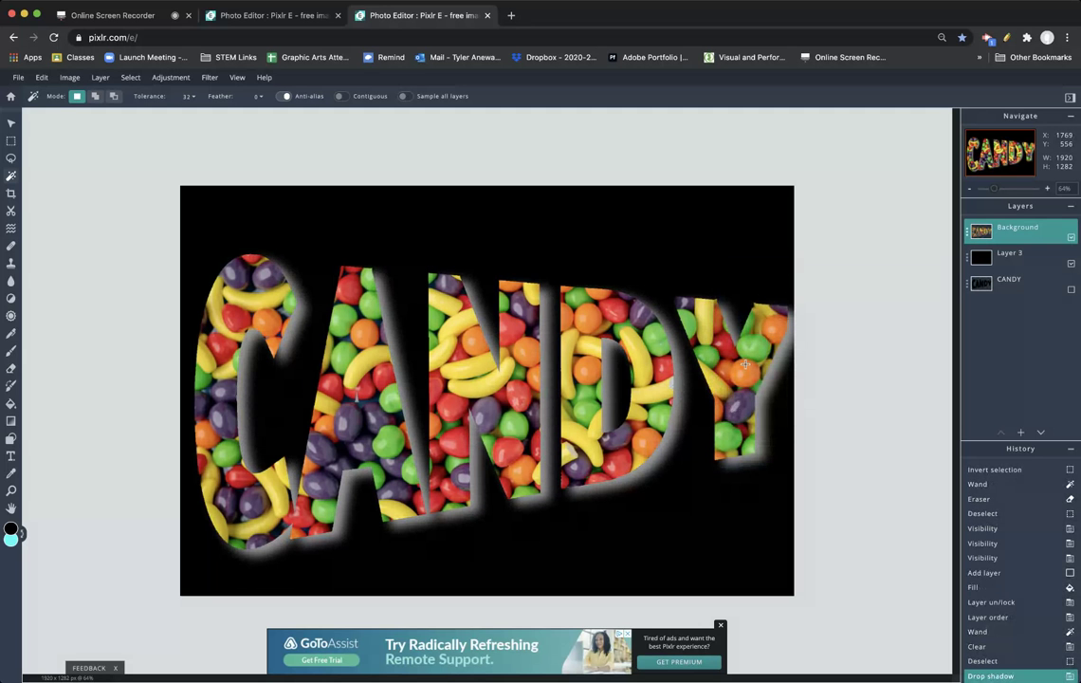
- Apply a Bevel filter to the photo letters with a 40° angle, 9 px size and slightly reduced shadow opacity
click(210, 80)
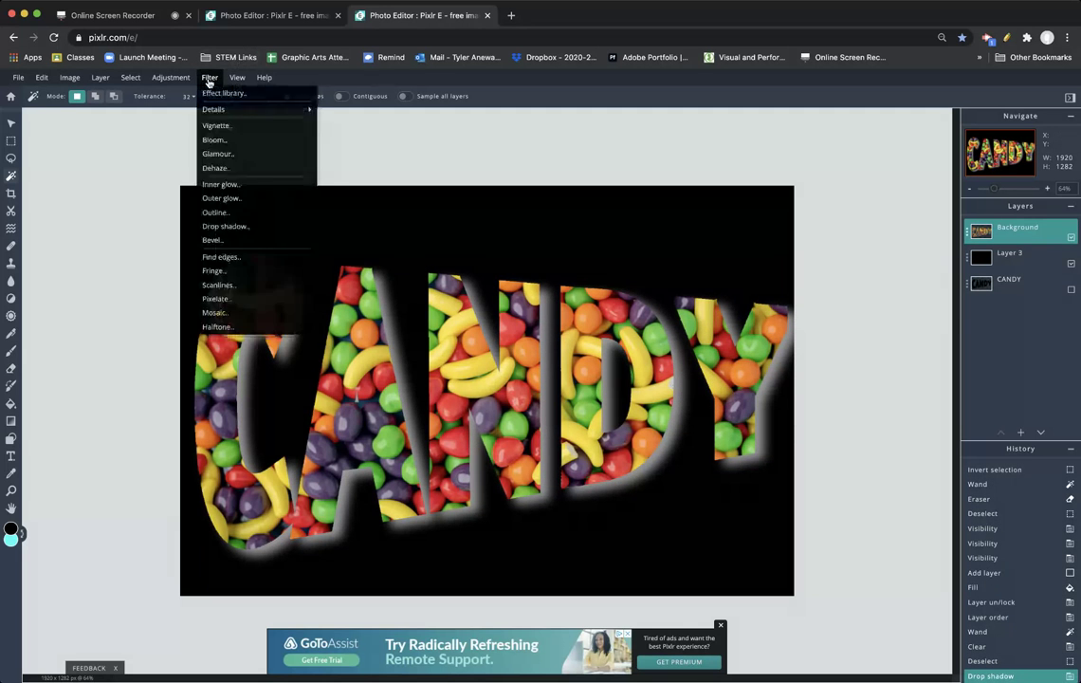
click(226, 243)
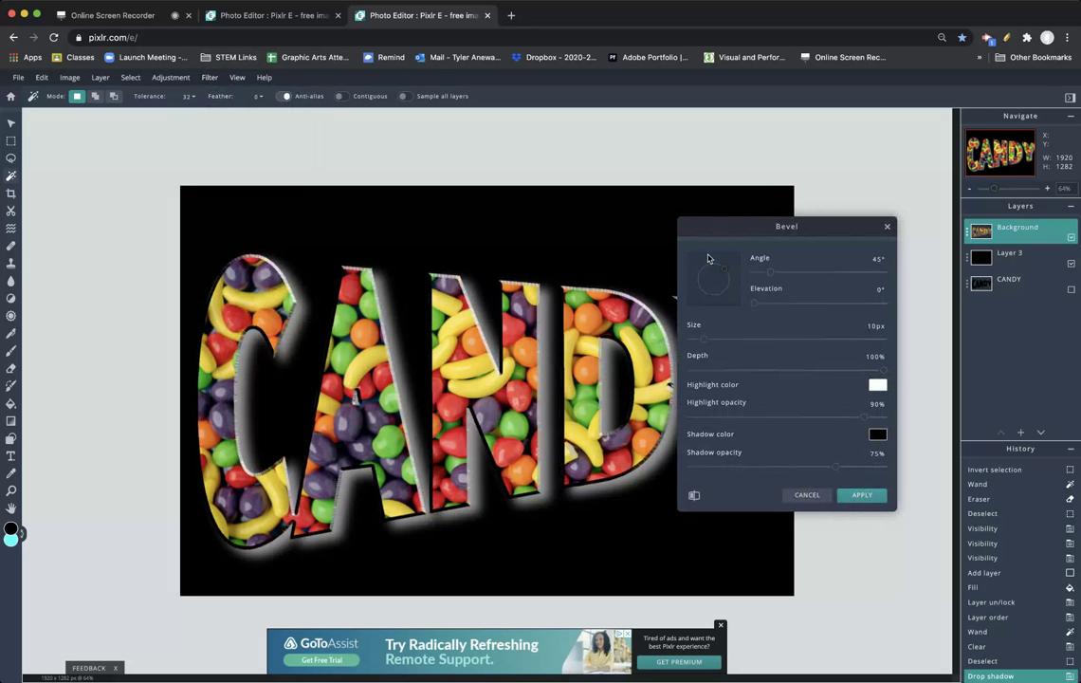
drag(752, 231, 764, 227)
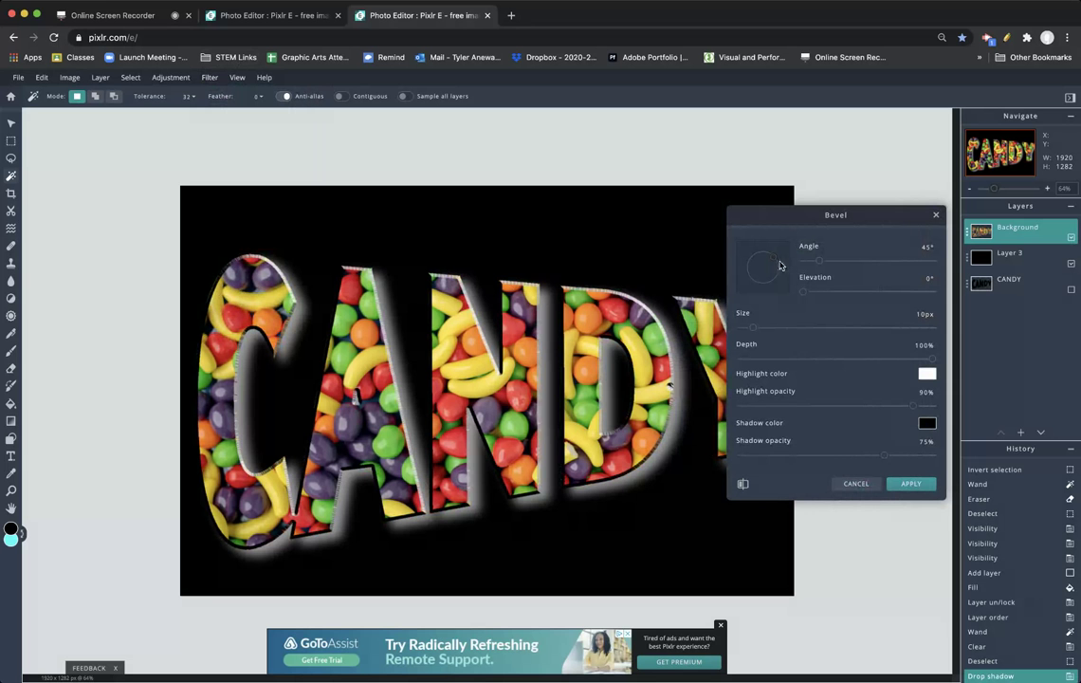
mouse_move(772, 258)
mouse_down()
mouse_move(775, 275)
mouse_move(774, 259)
mouse_move(761, 257)
mouse_move(772, 257)
mouse_up()
mouse_move(826, 291)
mouse_down()
mouse_move(808, 292)
mouse_move(852, 292)
mouse_move(798, 292)
mouse_up()
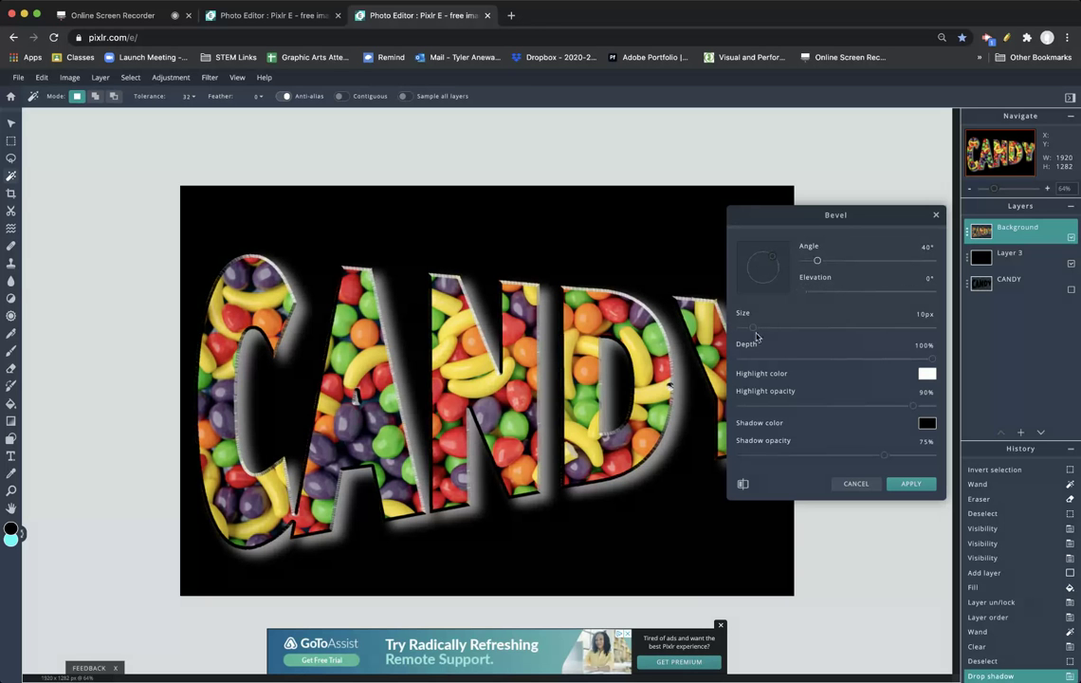
mouse_move(754, 329)
mouse_down()
mouse_move(803, 328)
mouse_move(752, 329)
mouse_up()
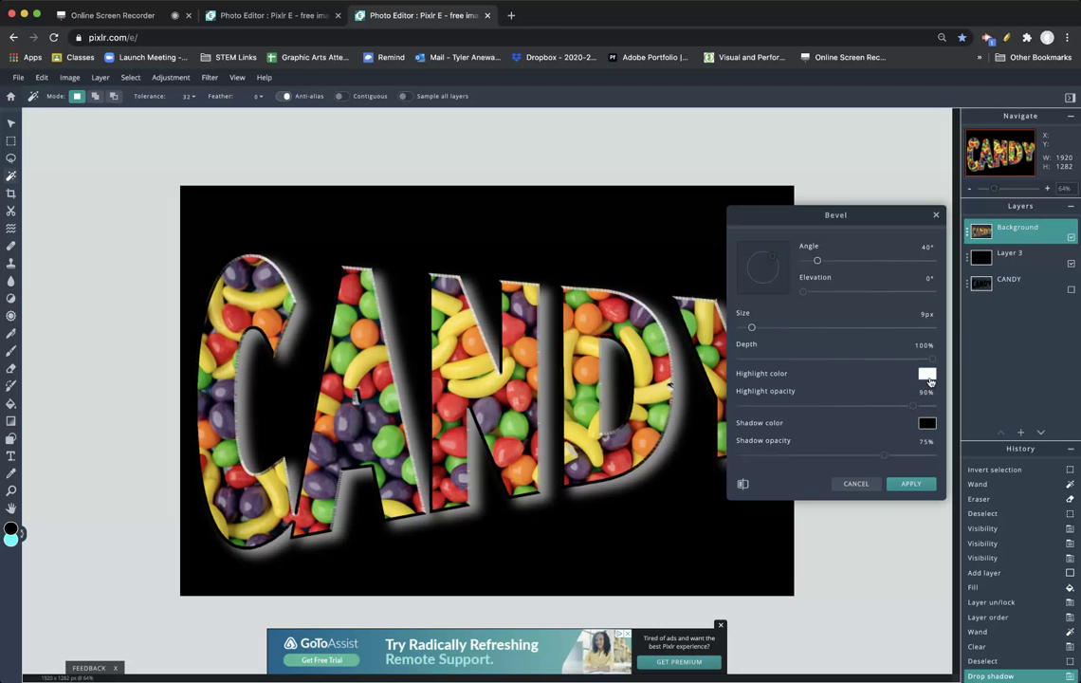
mouse_move(884, 457)
mouse_down()
mouse_move(797, 456)
mouse_move(910, 457)
mouse_move(877, 457)
mouse_up()
click(909, 484)
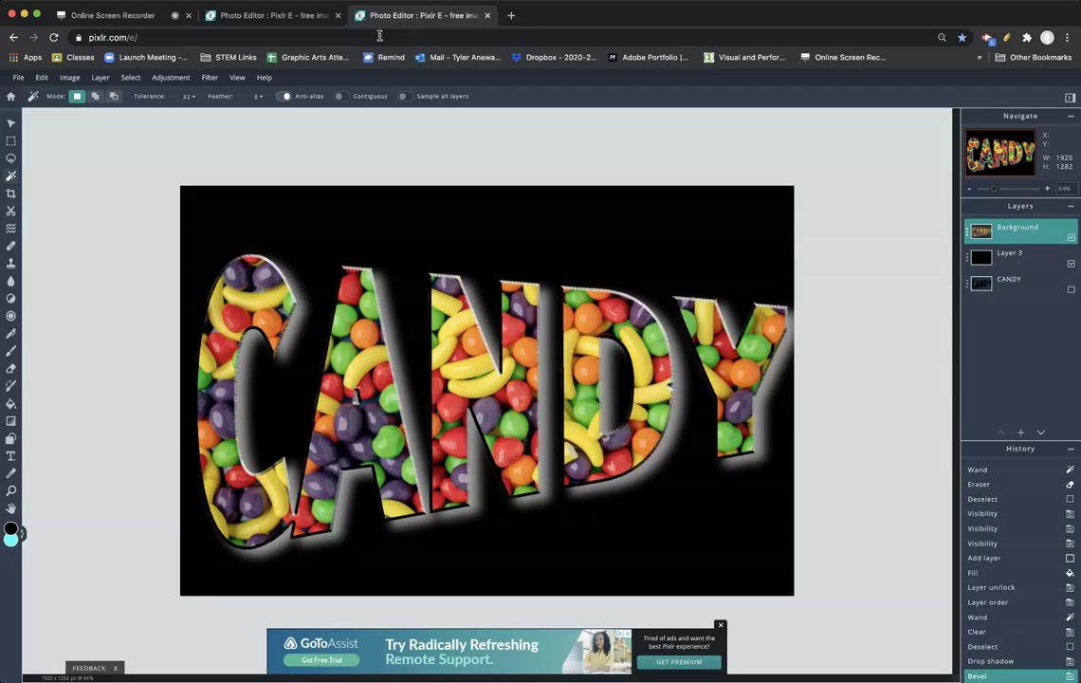
- Download the image as a JPG at maximum quality, naming the file with the author's name followed by "Image in Text"
click(18, 76)
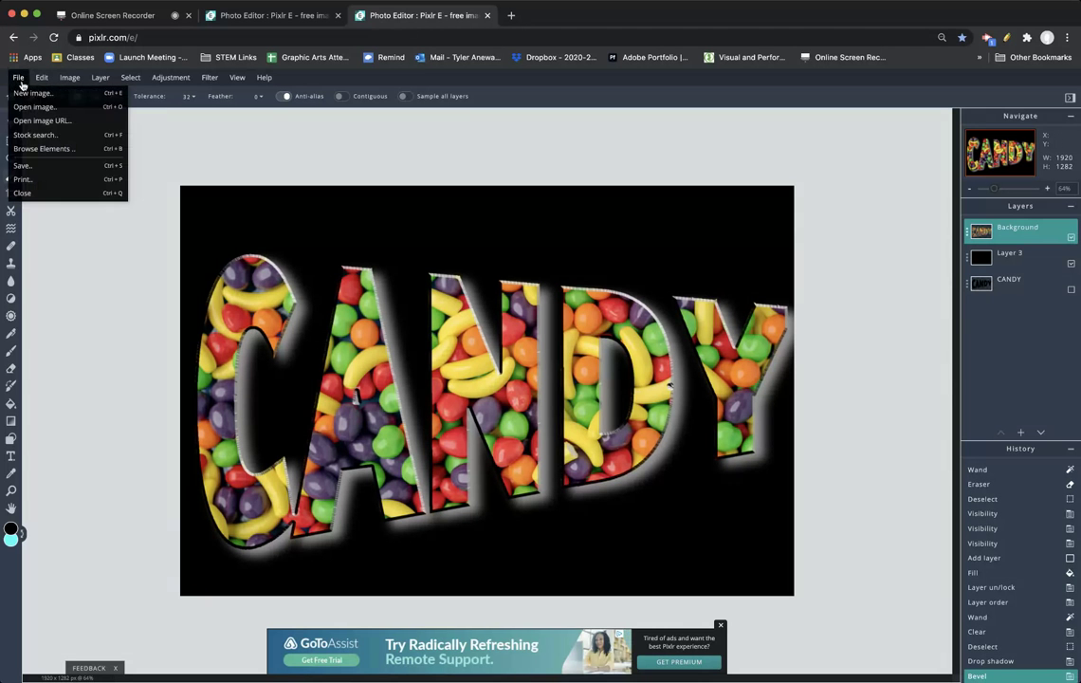
click(23, 166)
drag(899, 283, 701, 277)
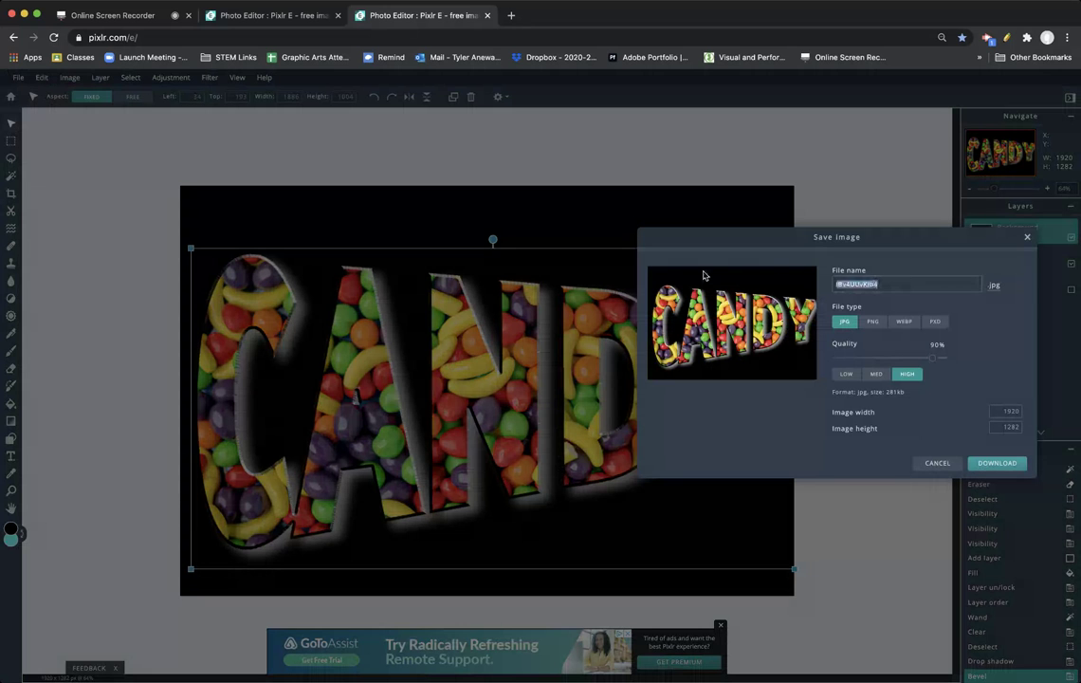
text(Mr Ahewalt Image in Text)
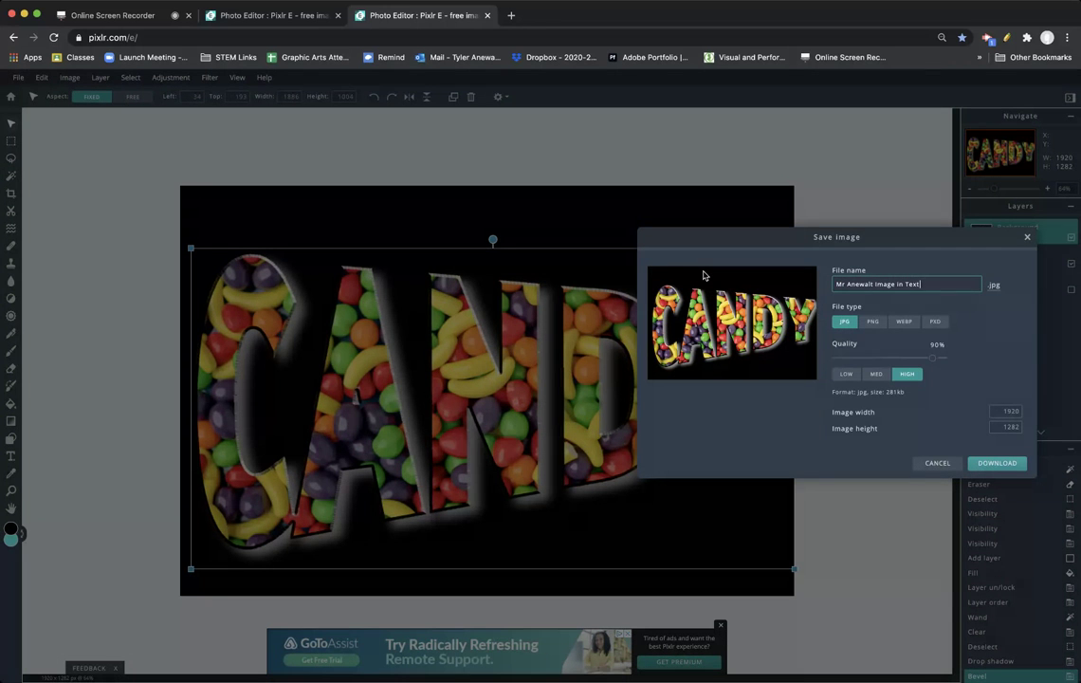
drag(935, 358, 970, 357)
click(996, 463)
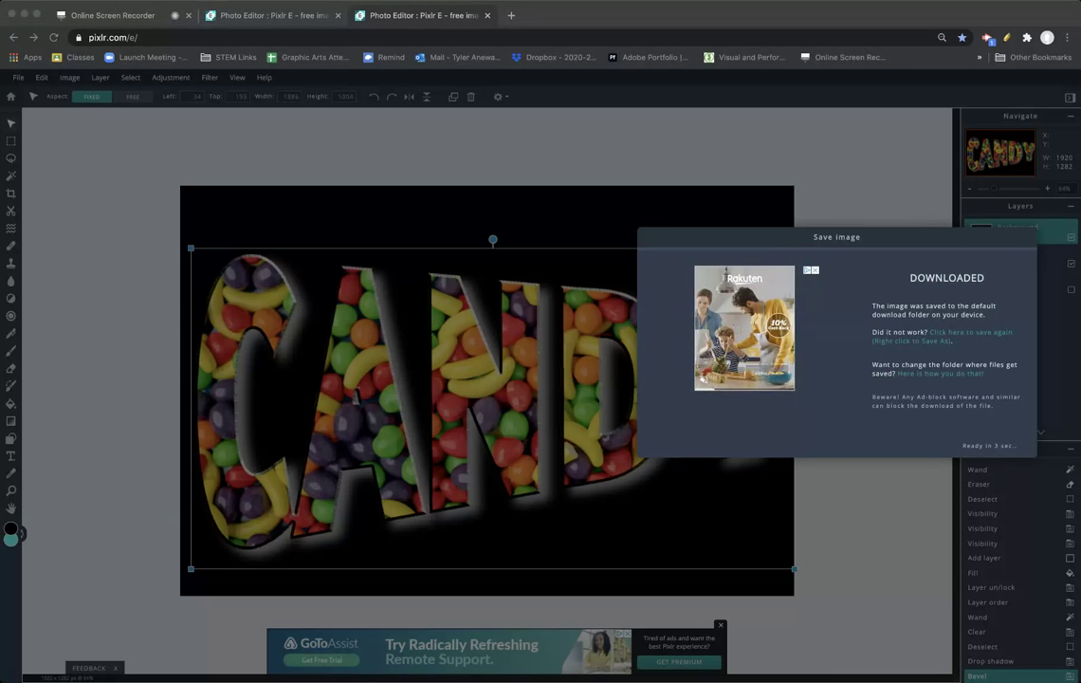
click(142, 17)
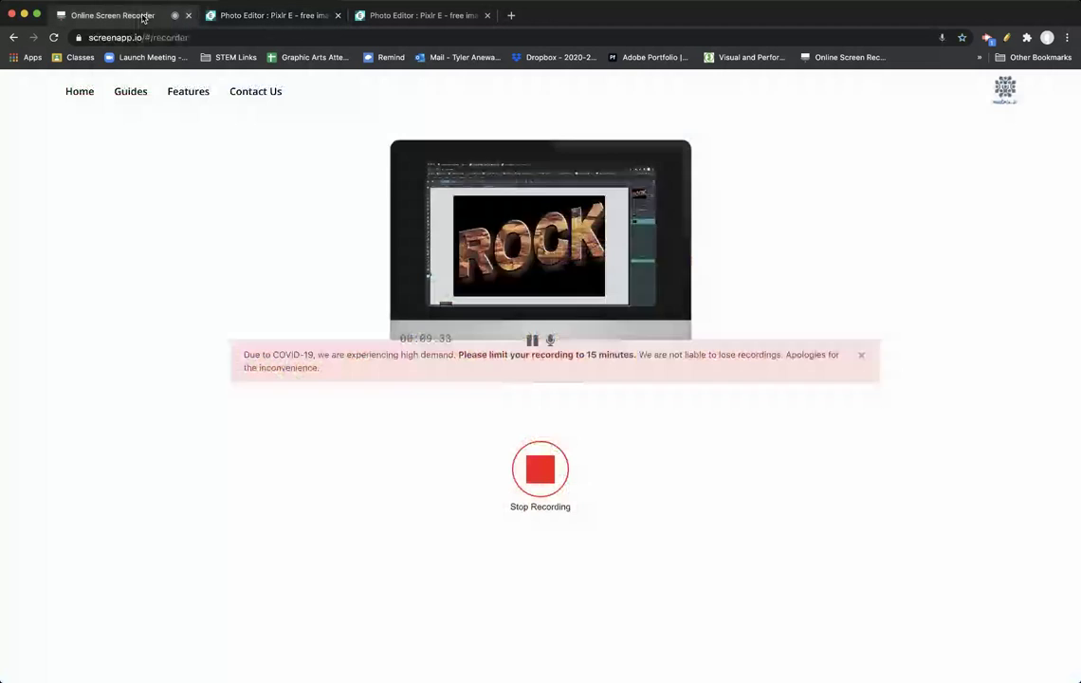